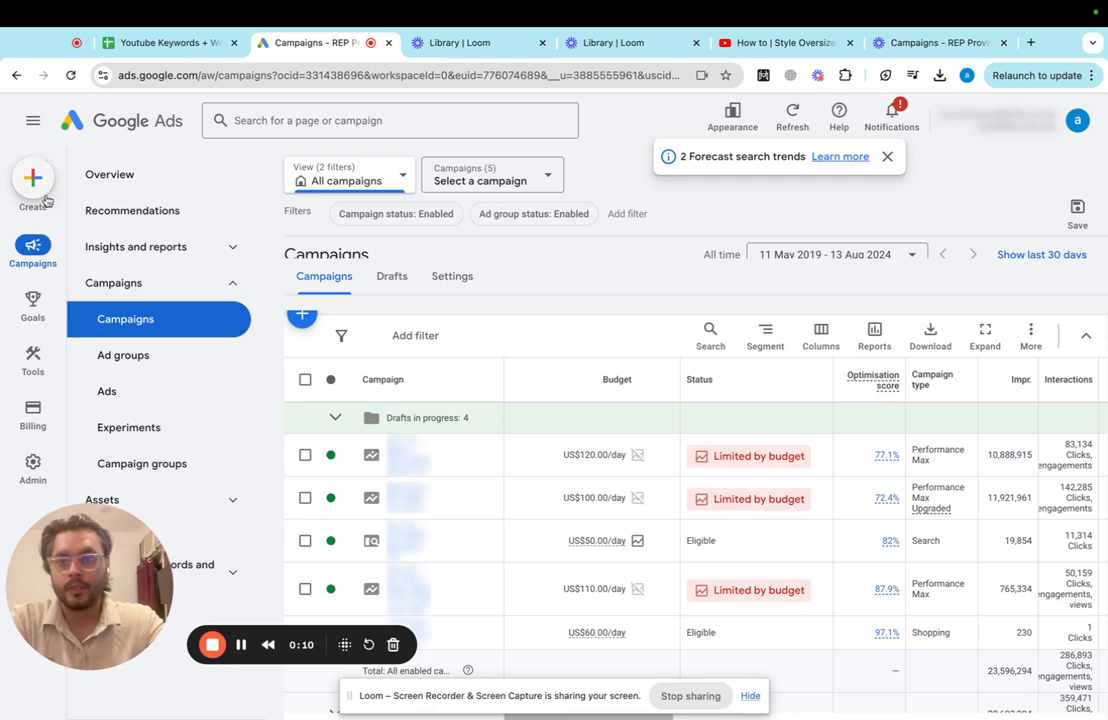
# Step: Start a new campaign with the Sales objective and continue with the account-default conversion goals
pyautogui.click(34, 191)
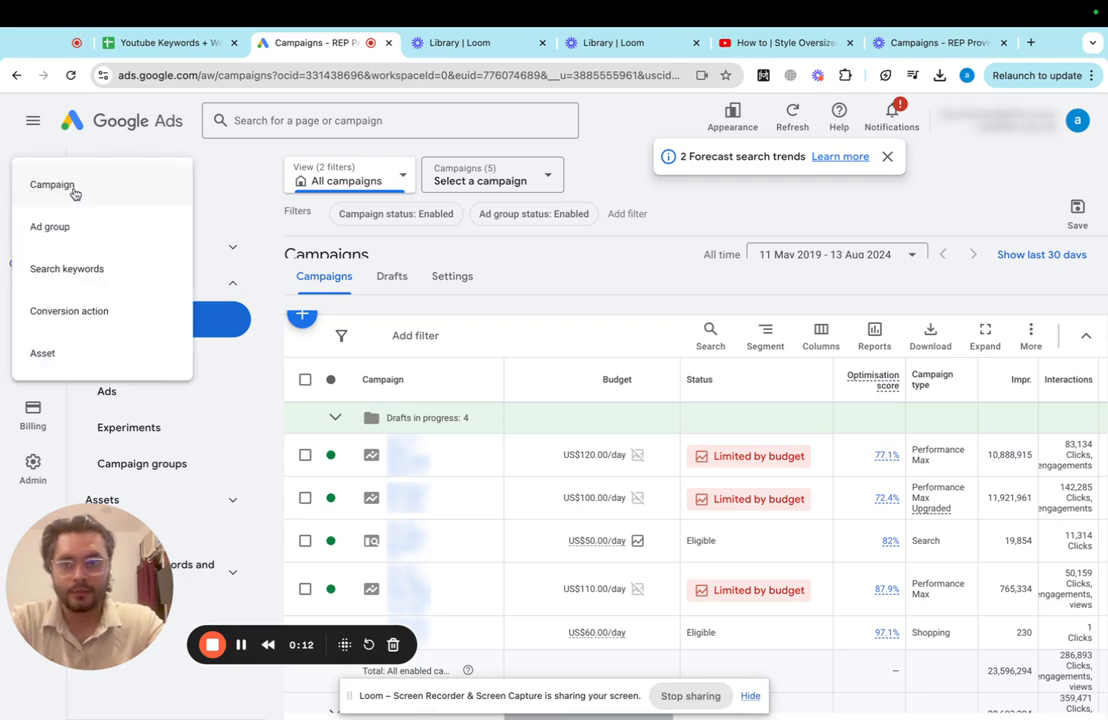
pyautogui.click(74, 194)
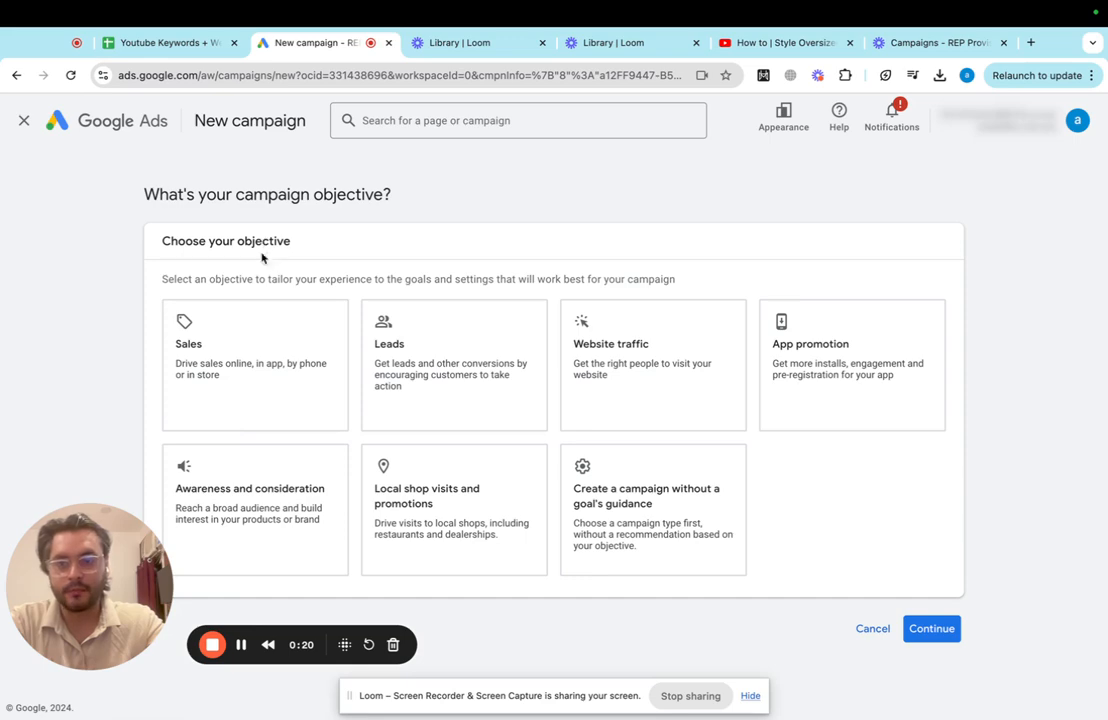
pyautogui.click(257, 366)
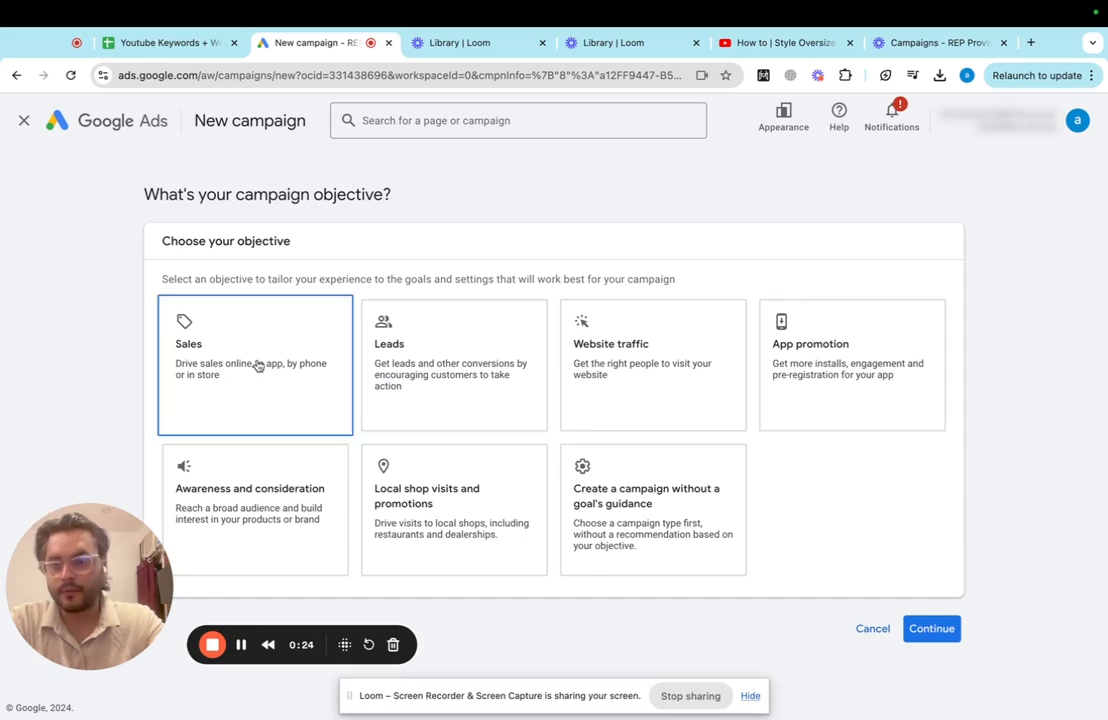
pyautogui.click(403, 375)
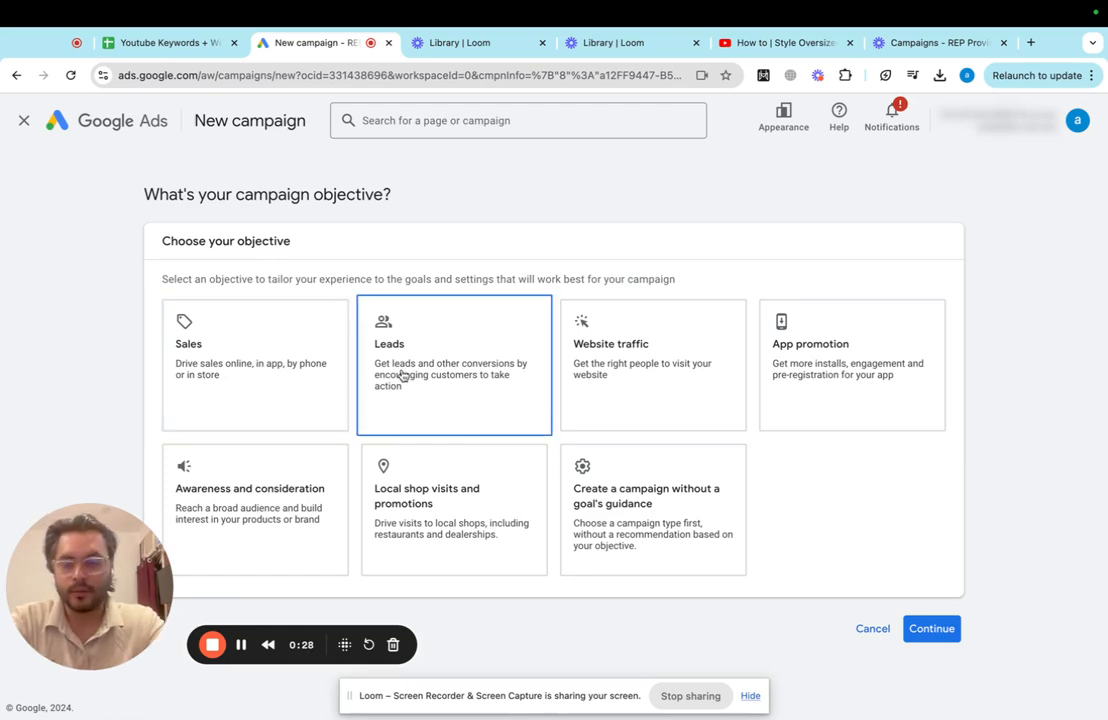
pyautogui.click(255, 376)
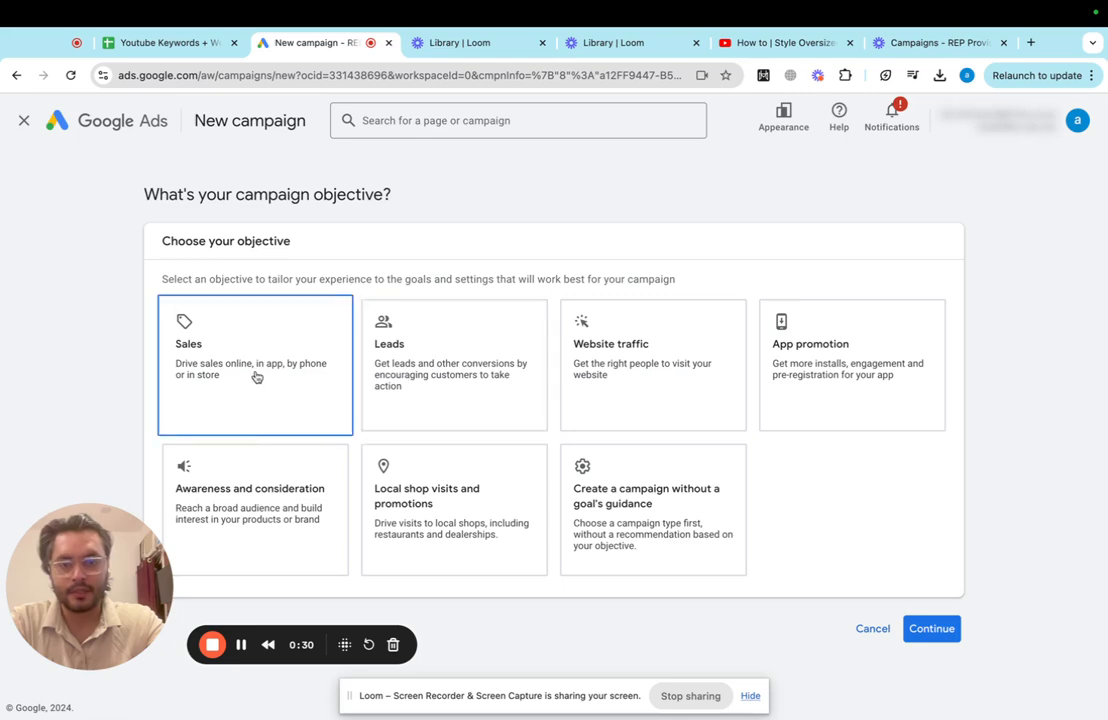
pyautogui.scroll(-3, 531, 487)
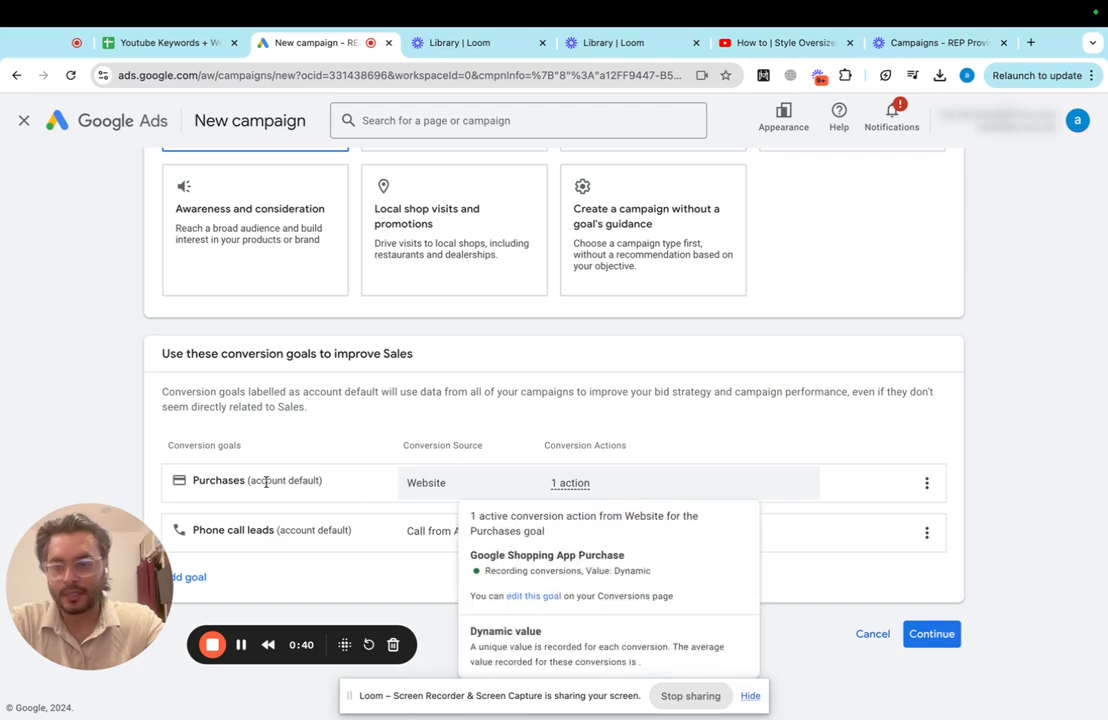
pyautogui.moveTo(574, 483)
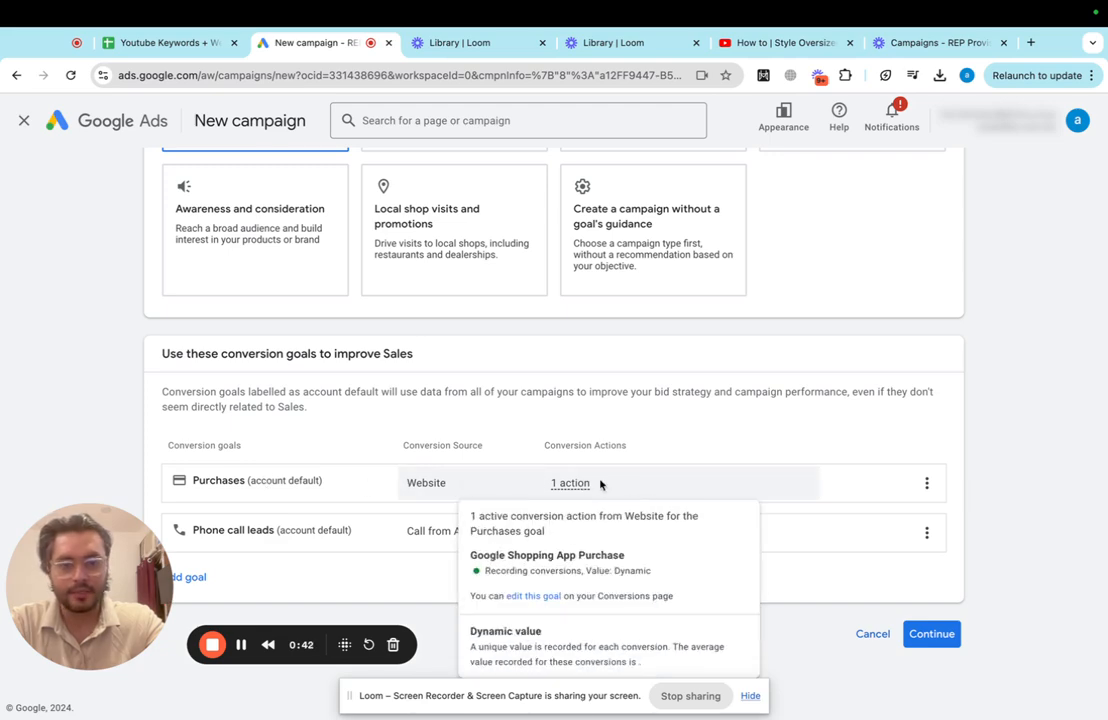
pyautogui.click(940, 644)
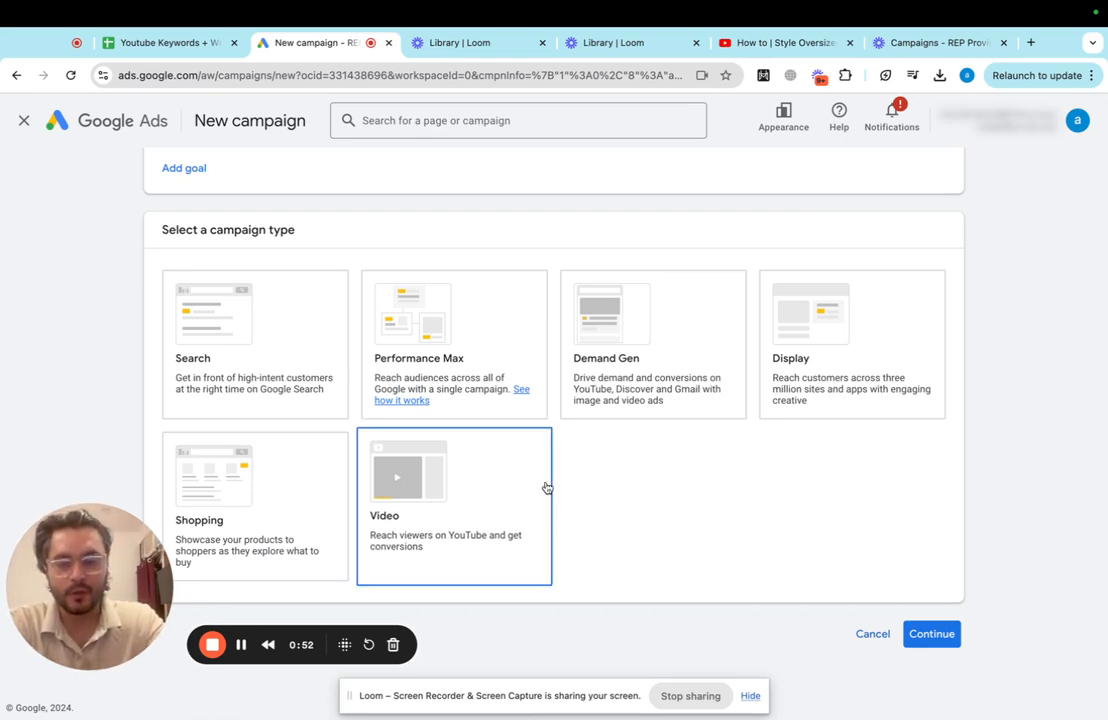
# Step: Choose Video as the campaign type and continue to the campaign settings
pyautogui.click(500, 508)
pyautogui.scroll(-2, 631, 527)
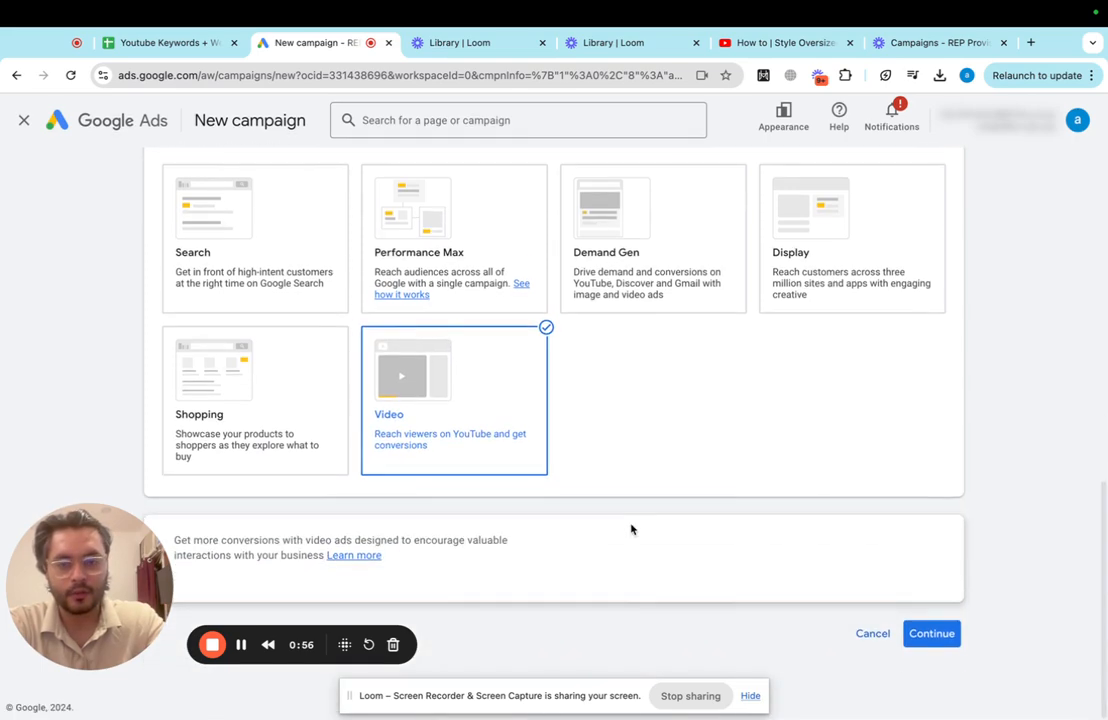
pyautogui.click(928, 635)
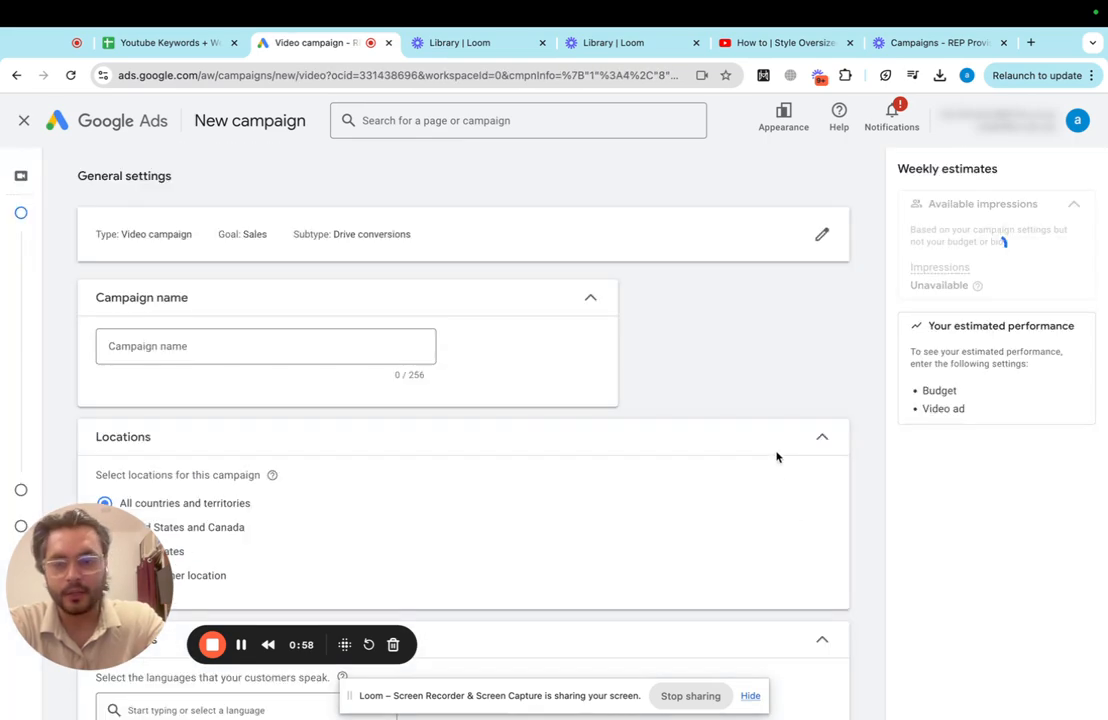
# Step: Replace the default campaign name with "Aug 13 | Aud---[Custom aud] | US | Bid star"
pyautogui.tripleClick(302, 341)
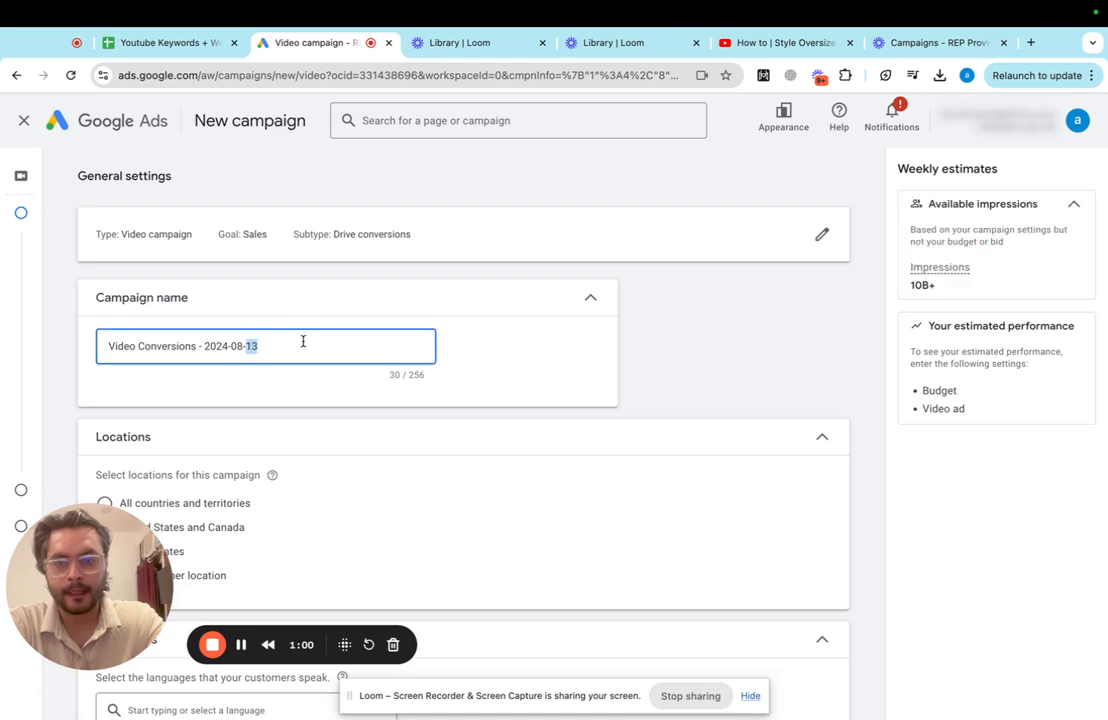
pyautogui.press('BackSpace')
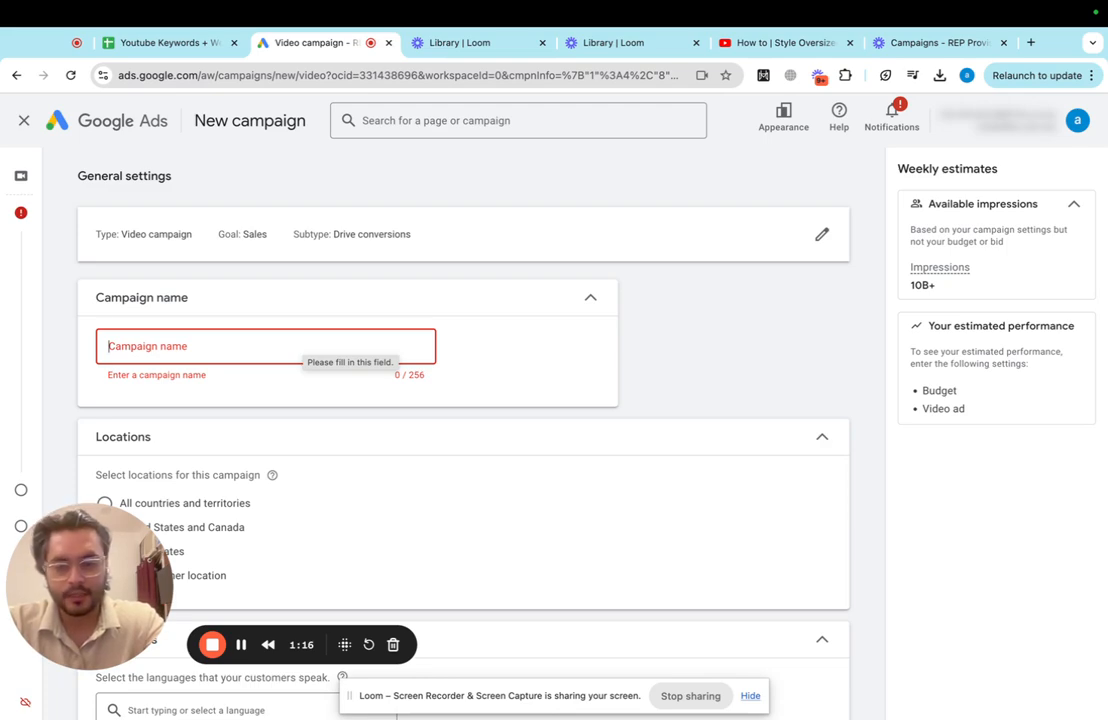
pyautogui.write('a')
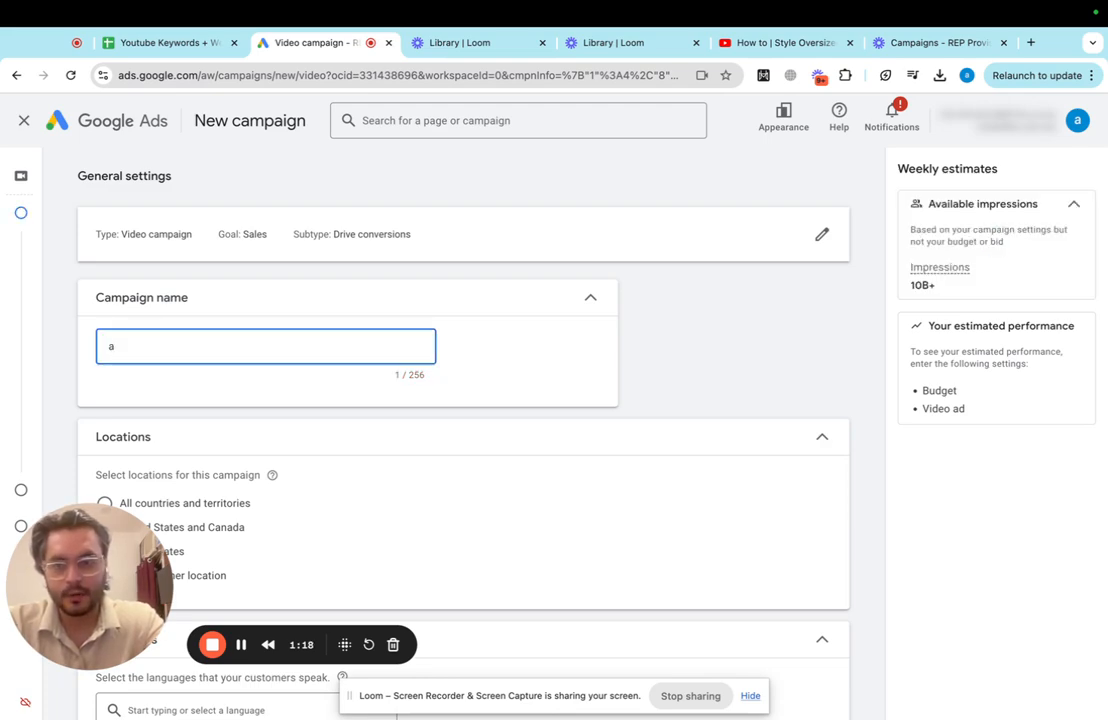
pyautogui.press('BackSpace')
pyautogui.write('a')
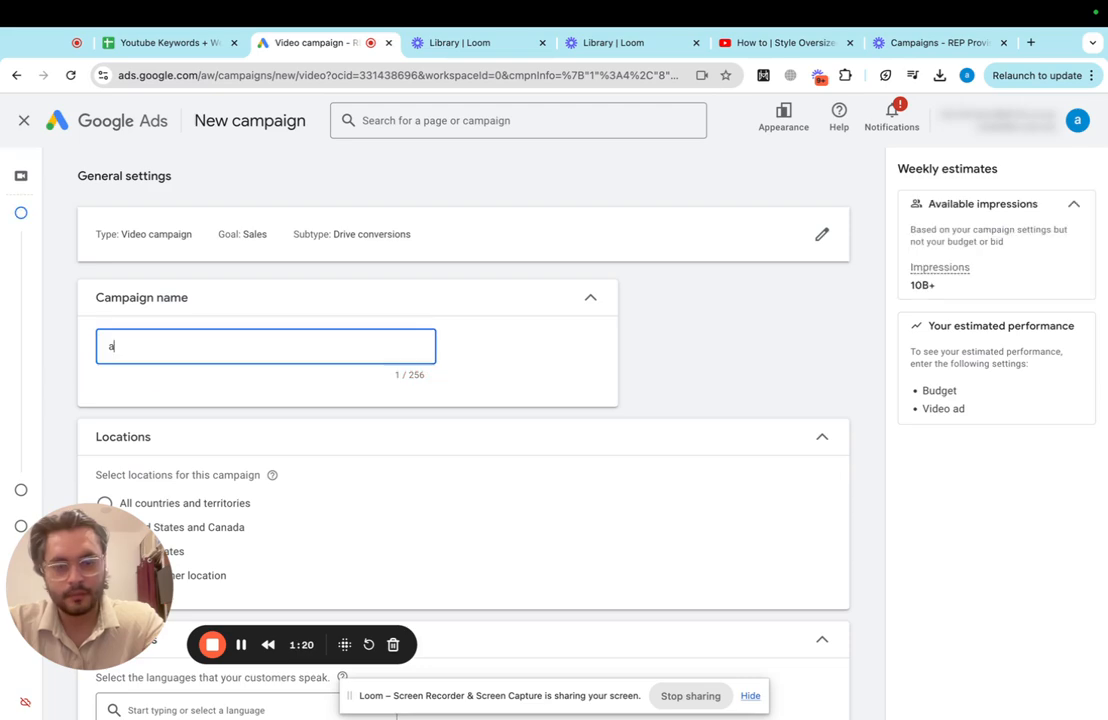
pyautogui.press('capslock')
pyautogui.press('BackSpace')
pyautogui.write('Aug 13 ')
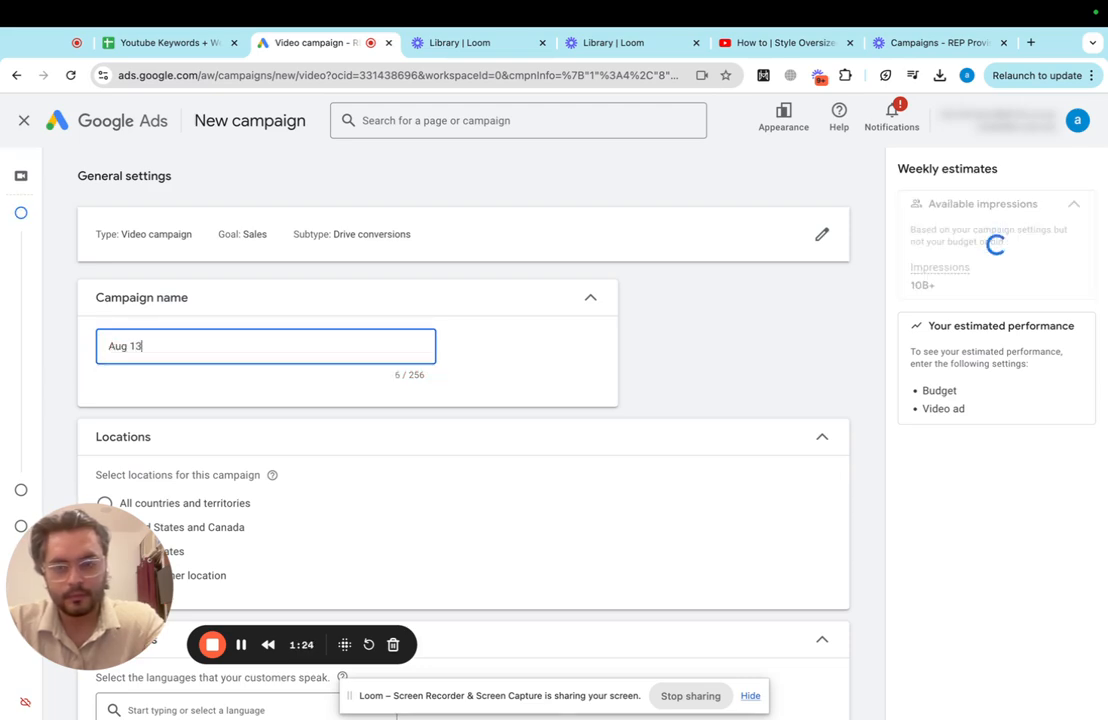
pyautogui.write('|')
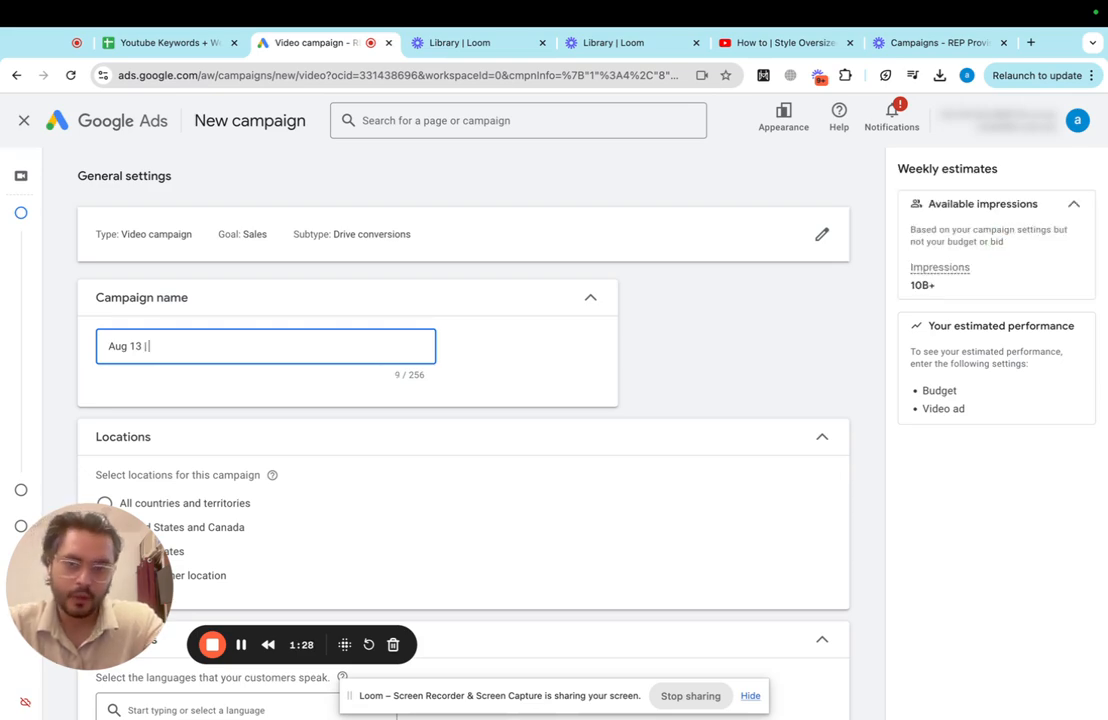
pyautogui.press('capslock')
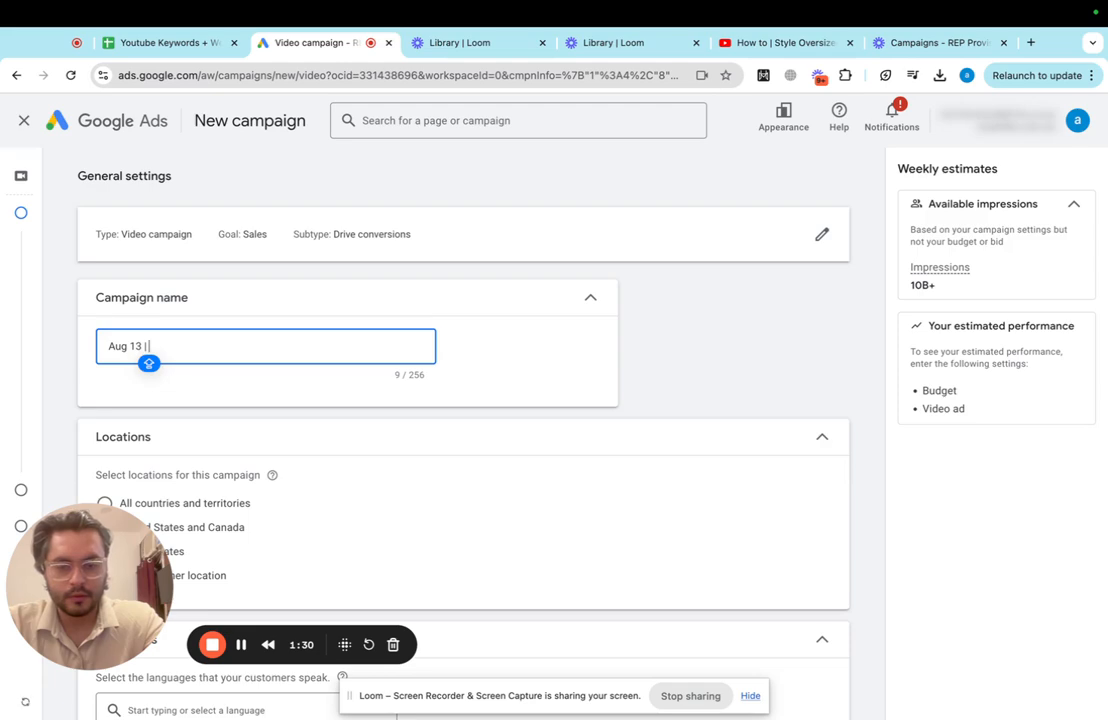
pyautogui.write('Aug')
pyautogui.press('BackSpace')
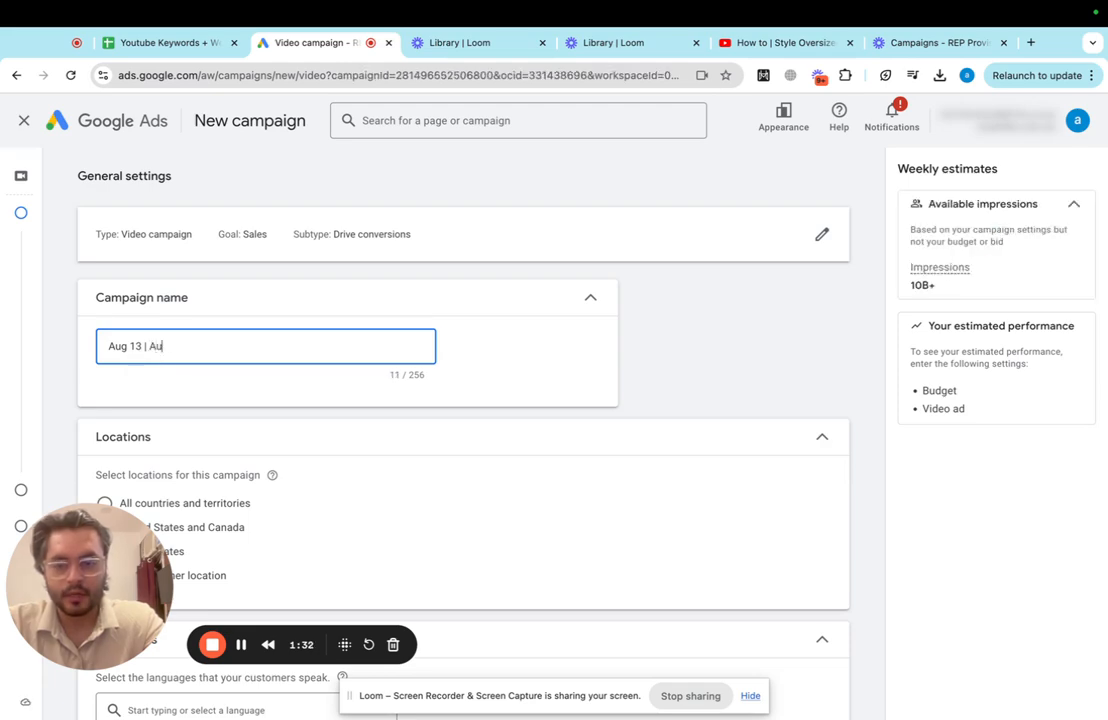
pyautogui.write('d')
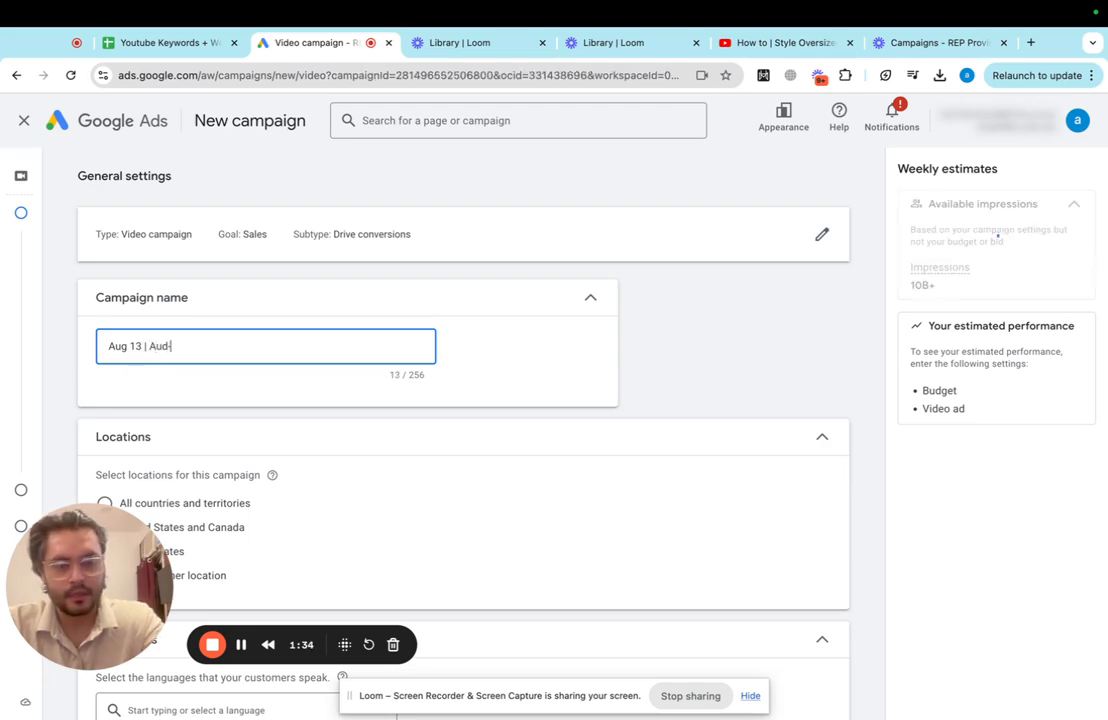
pyautogui.write('--')
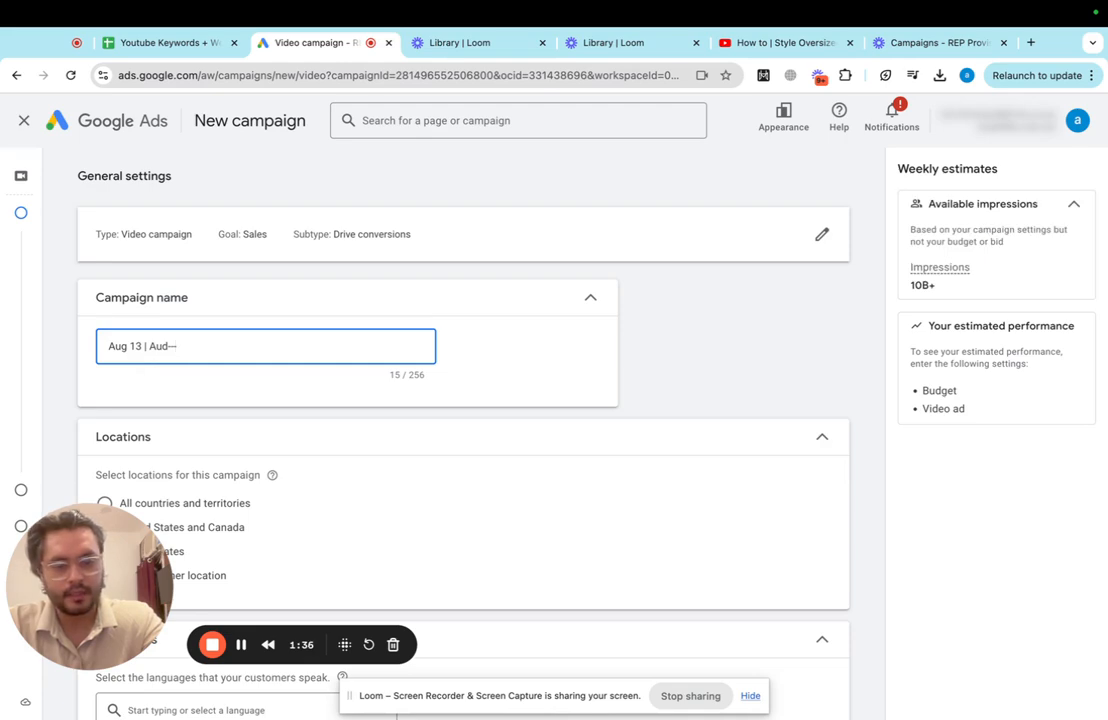
pyautogui.write('[Cust')
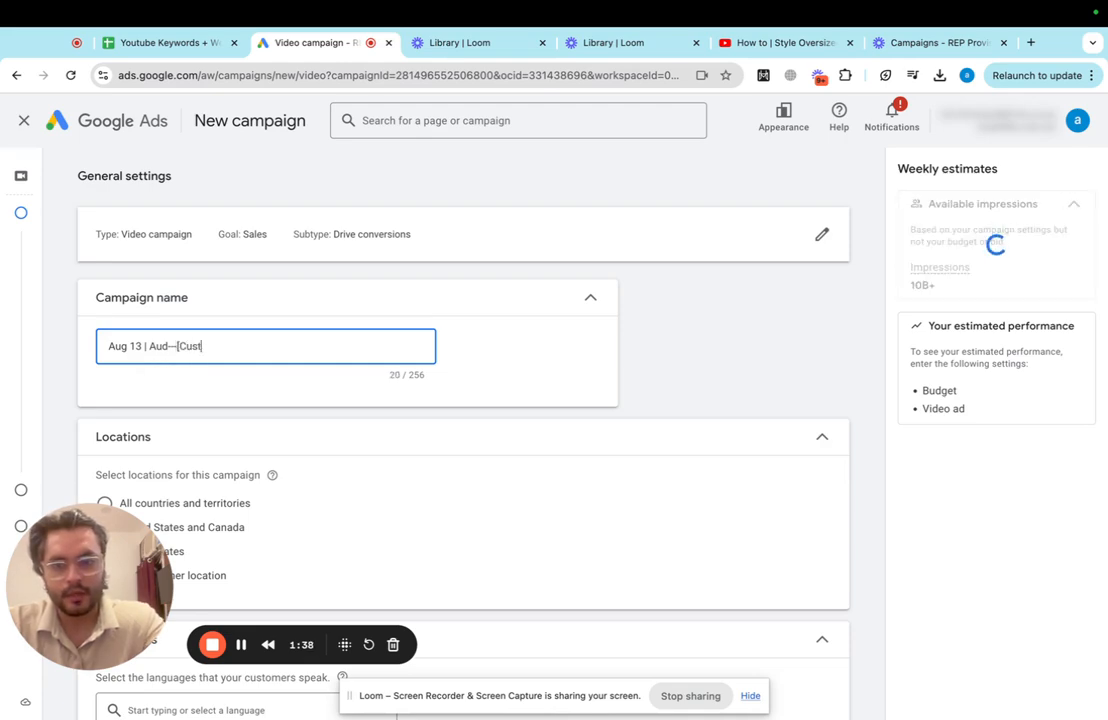
pyautogui.write('om au')
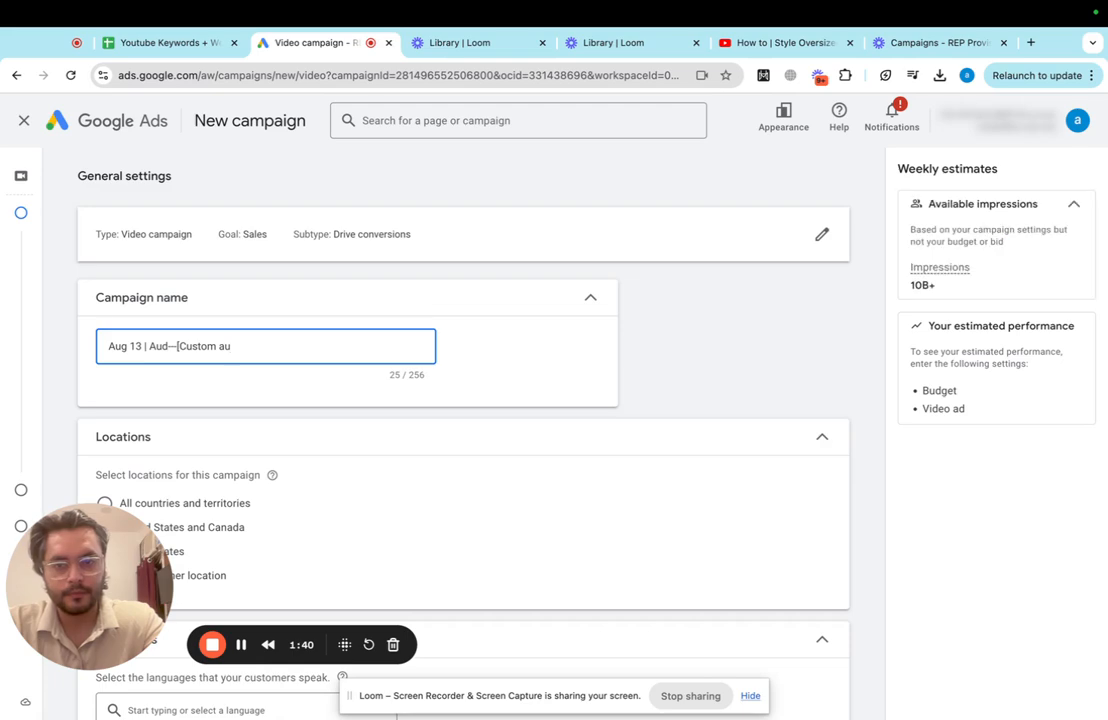
pyautogui.write('d')
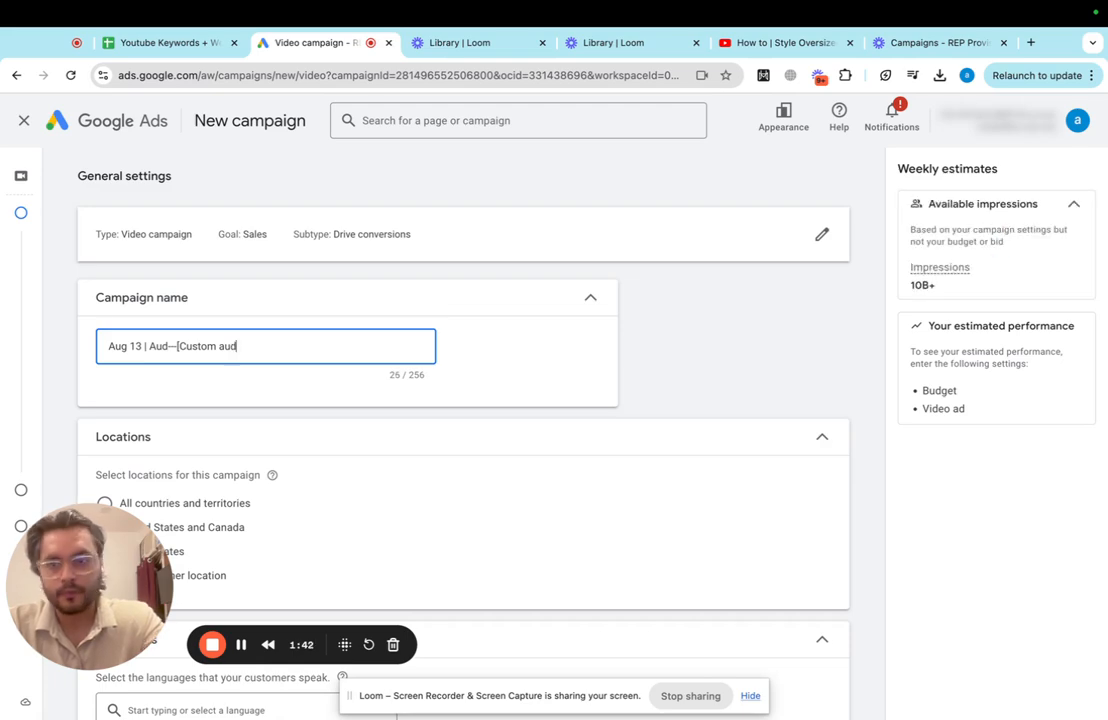
pyautogui.write('] ')
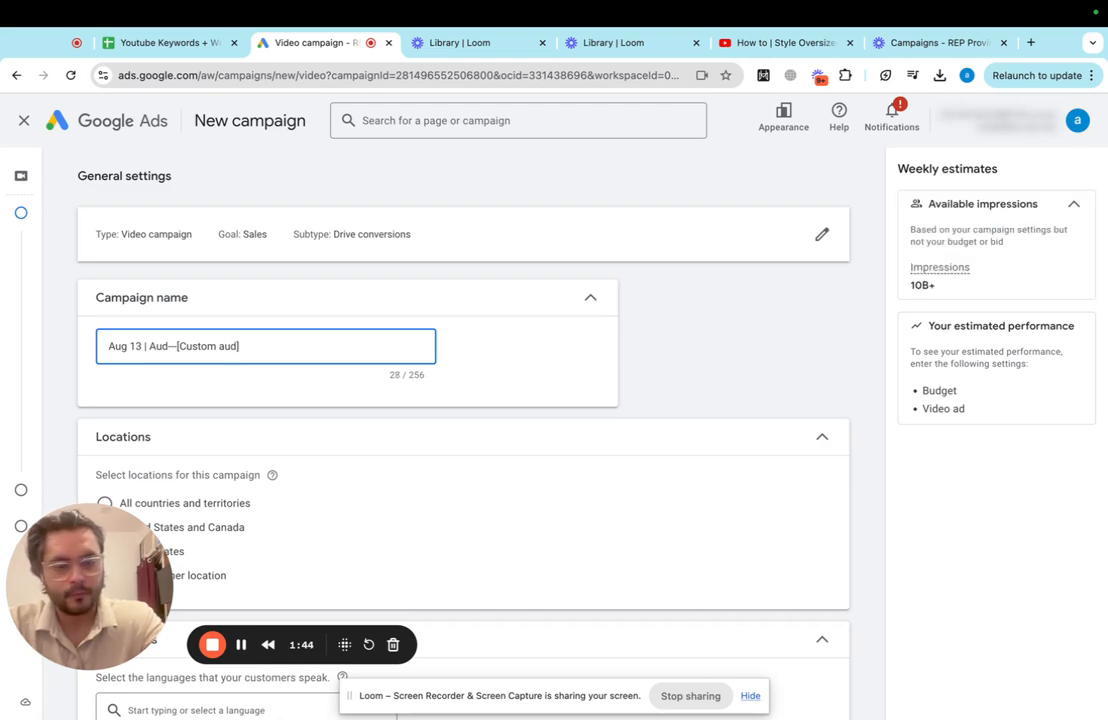
pyautogui.write('| ')
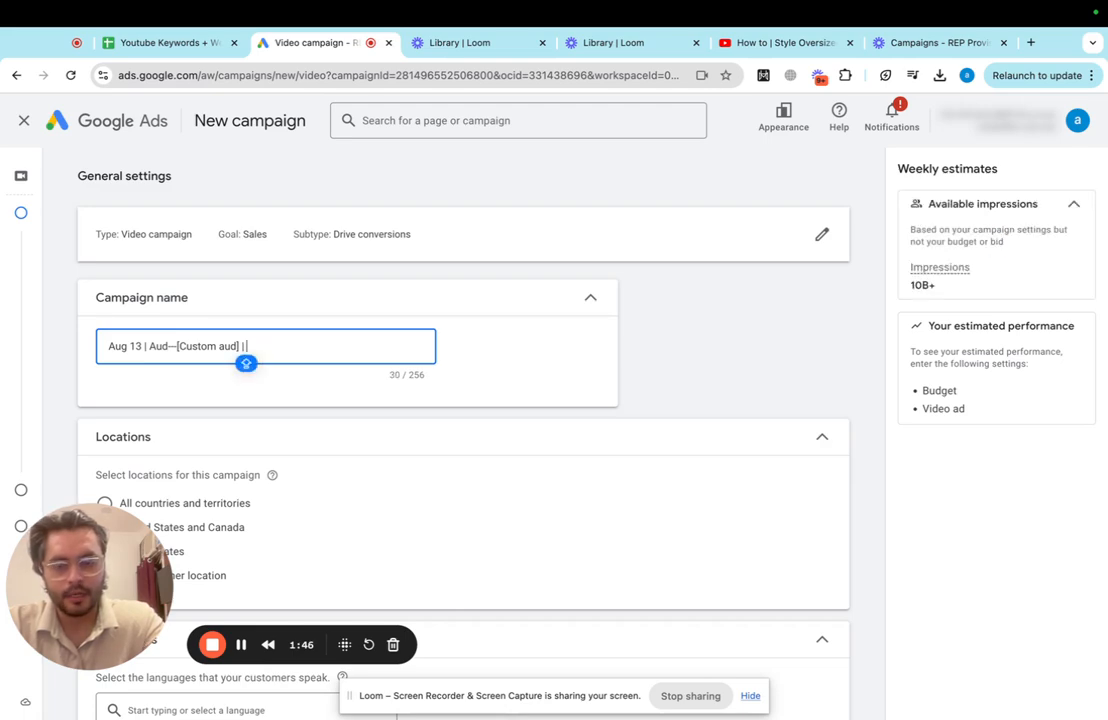
pyautogui.write('US ')
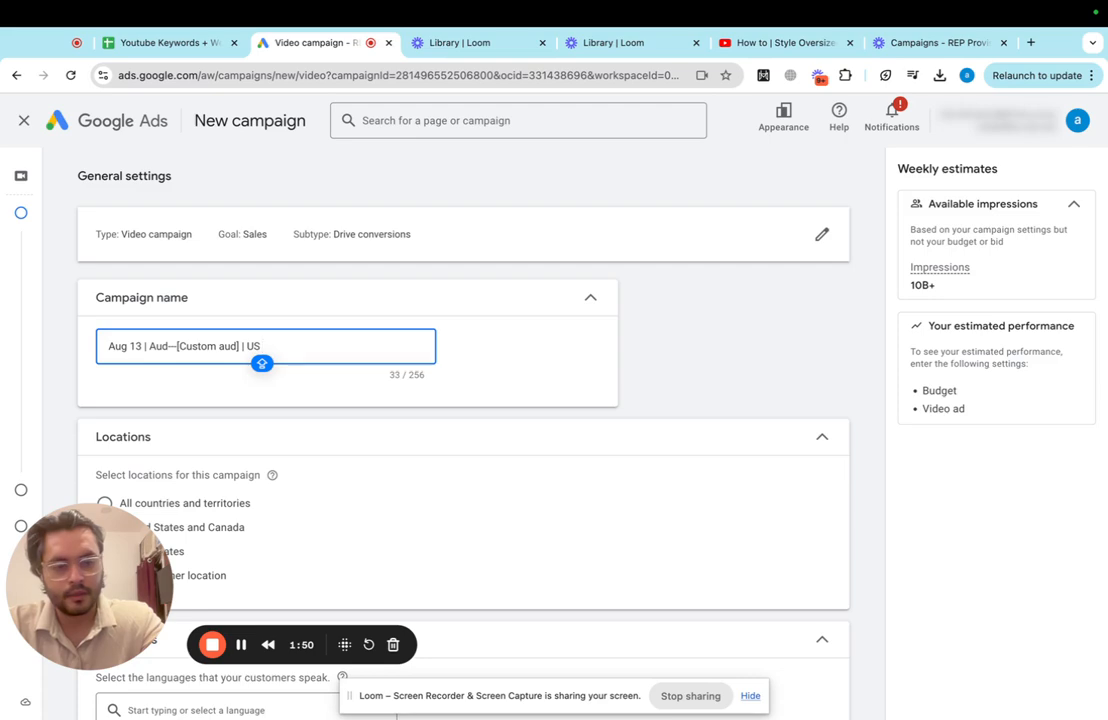
pyautogui.write('|')
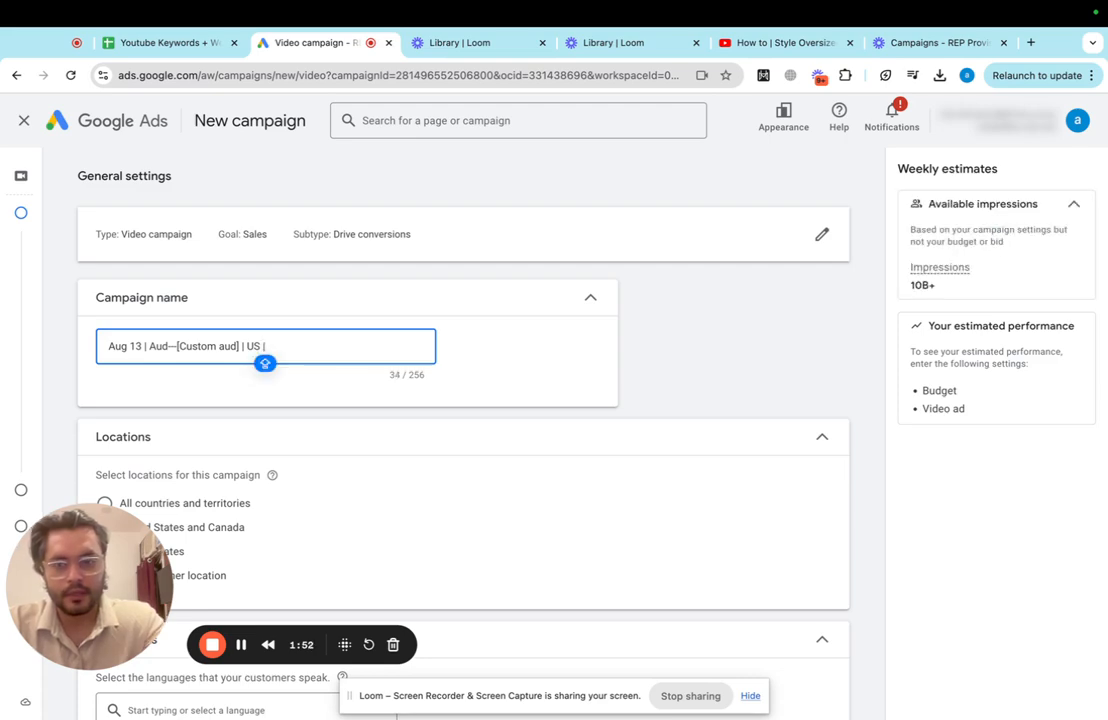
pyautogui.write(' Bi')
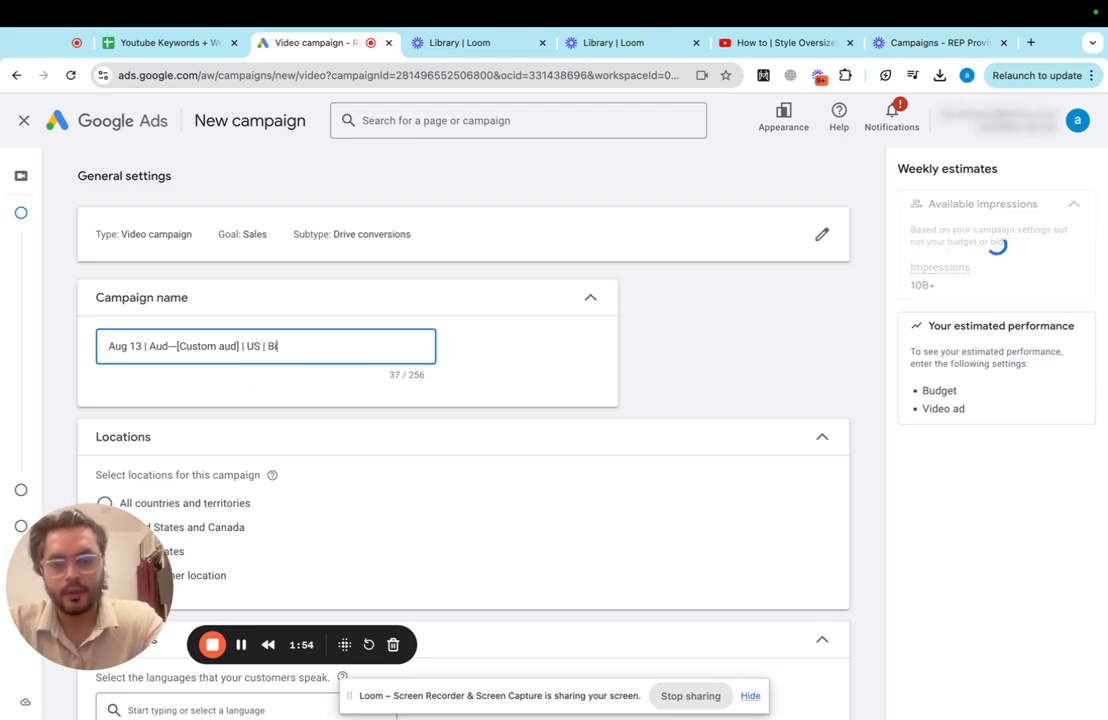
pyautogui.write('d')
pyautogui.write(' star')
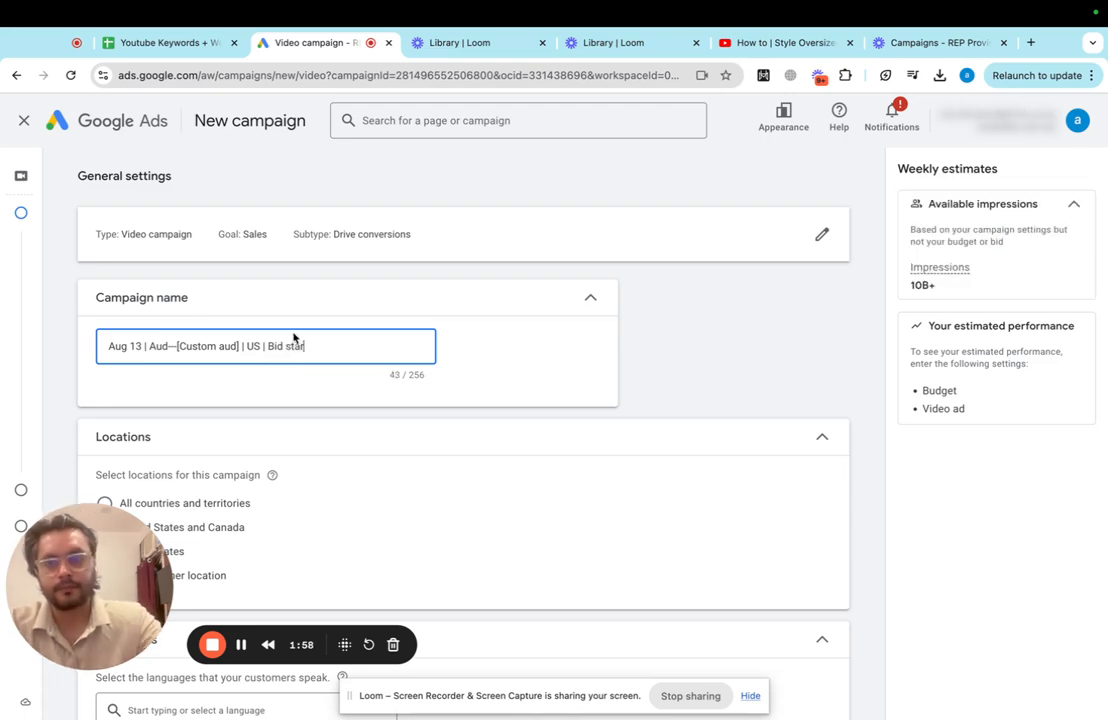
# Step: Find English in the campaign's language settings and add it as the language customers speak
pyautogui.scroll(-3, 293, 400)
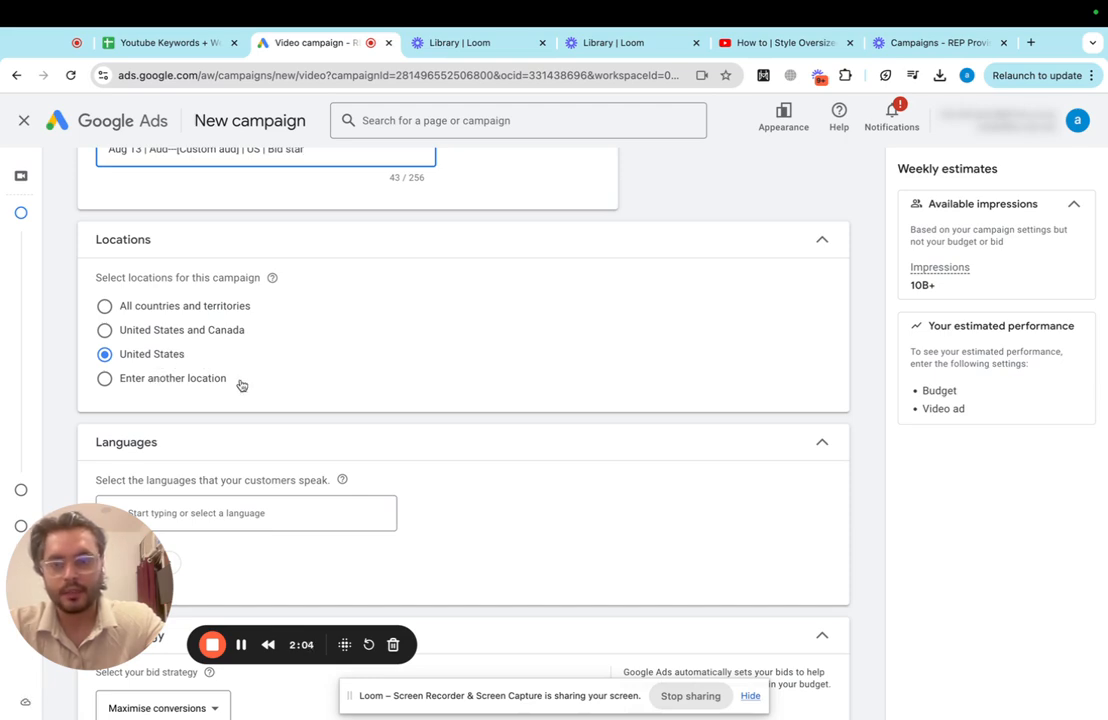
pyautogui.scroll(-2, 240, 383)
pyautogui.click(198, 380)
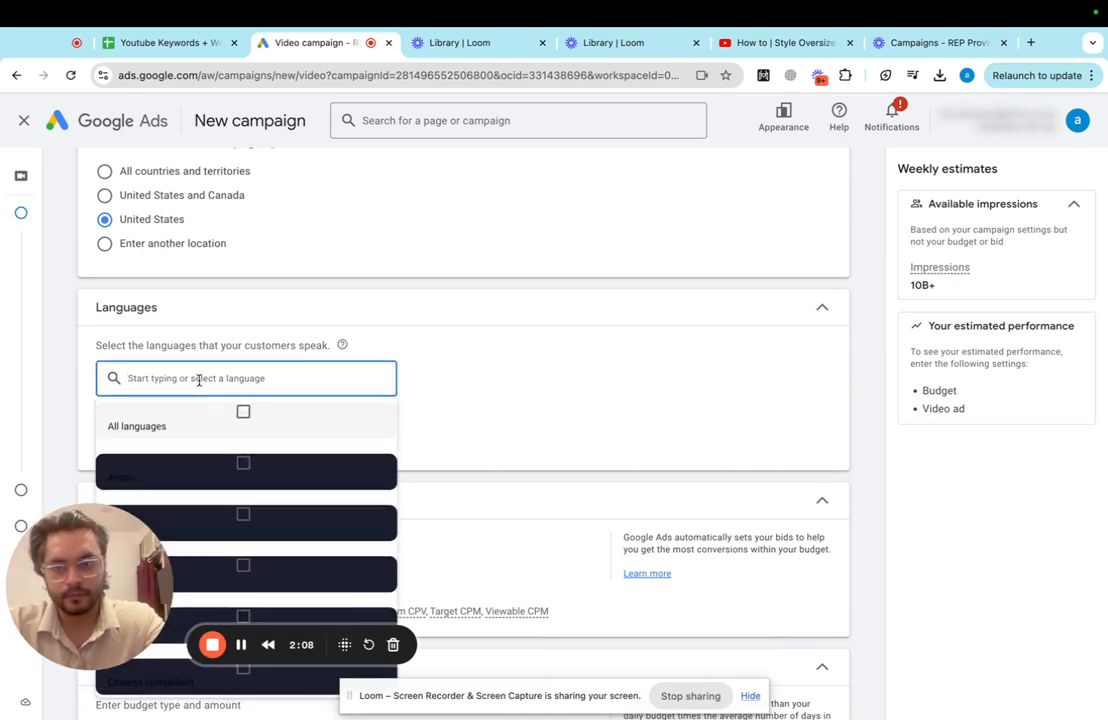
pyautogui.write('en')
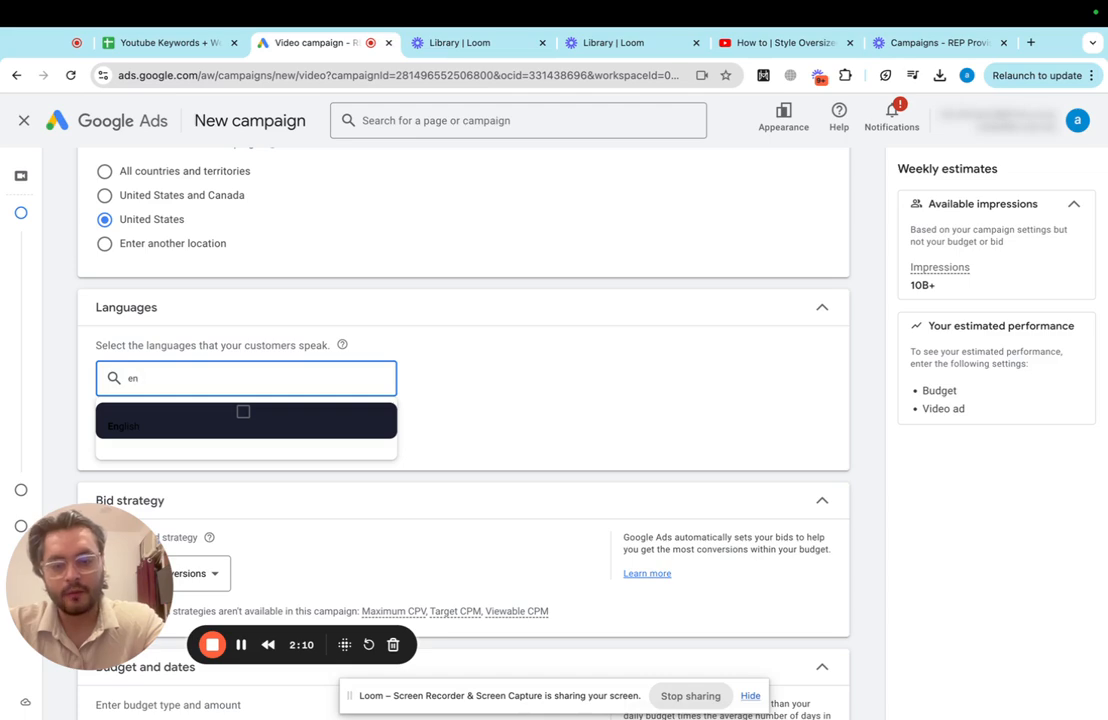
pyautogui.write('gli')
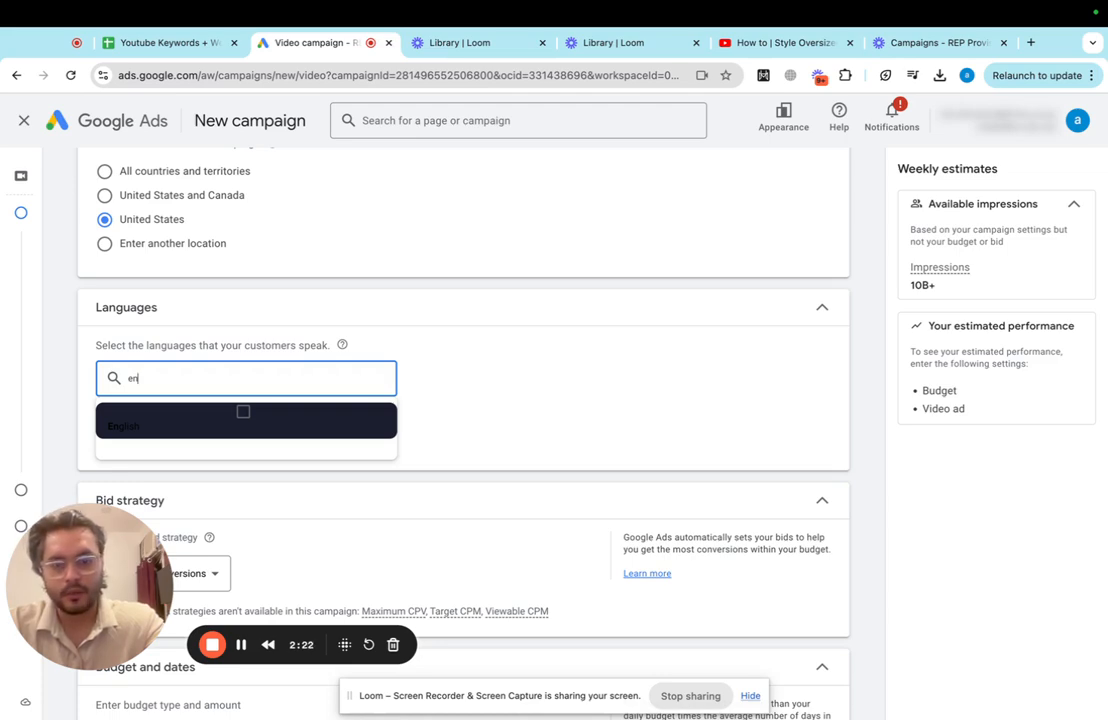
pyautogui.write('glish')
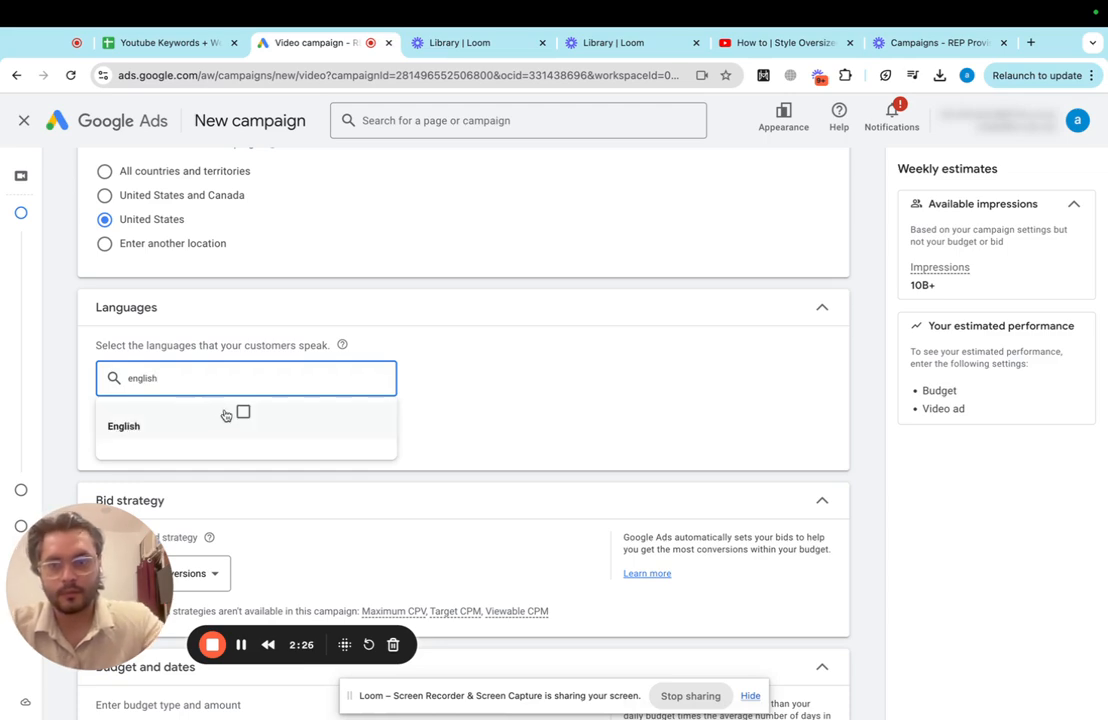
pyautogui.click(233, 415)
pyautogui.click(500, 410)
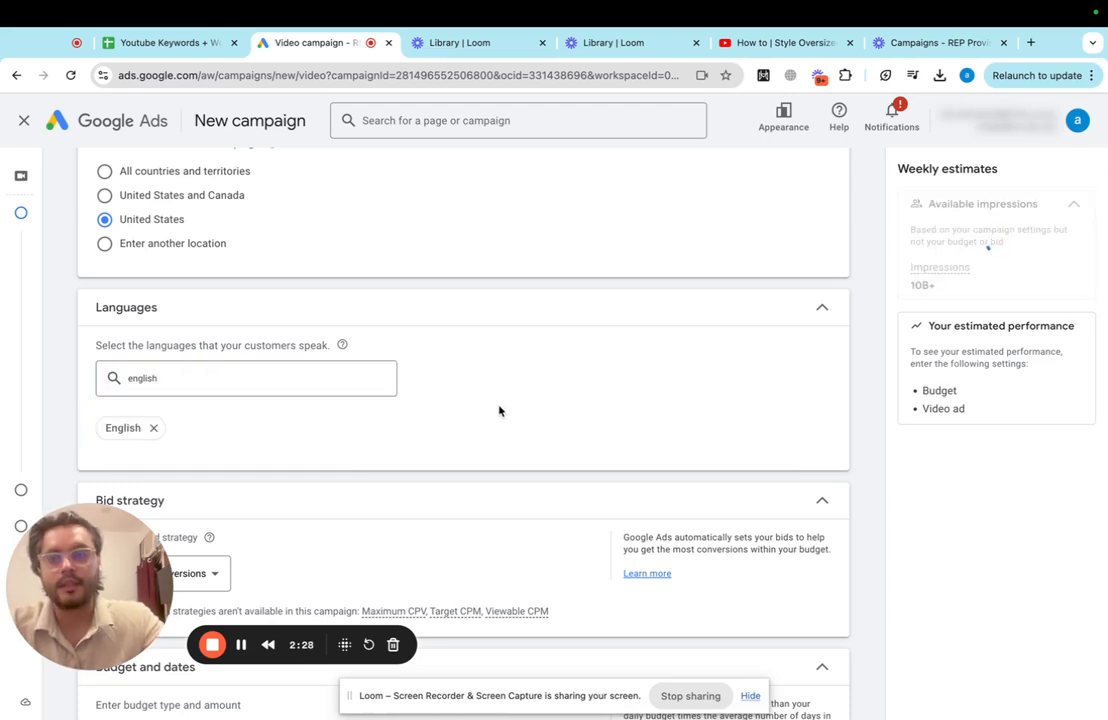
# Step: Review the available bid strategies and keep Maximise conversions for the campaign
pyautogui.scroll(-3, 500, 410)
pyautogui.scroll(-1, 500, 410)
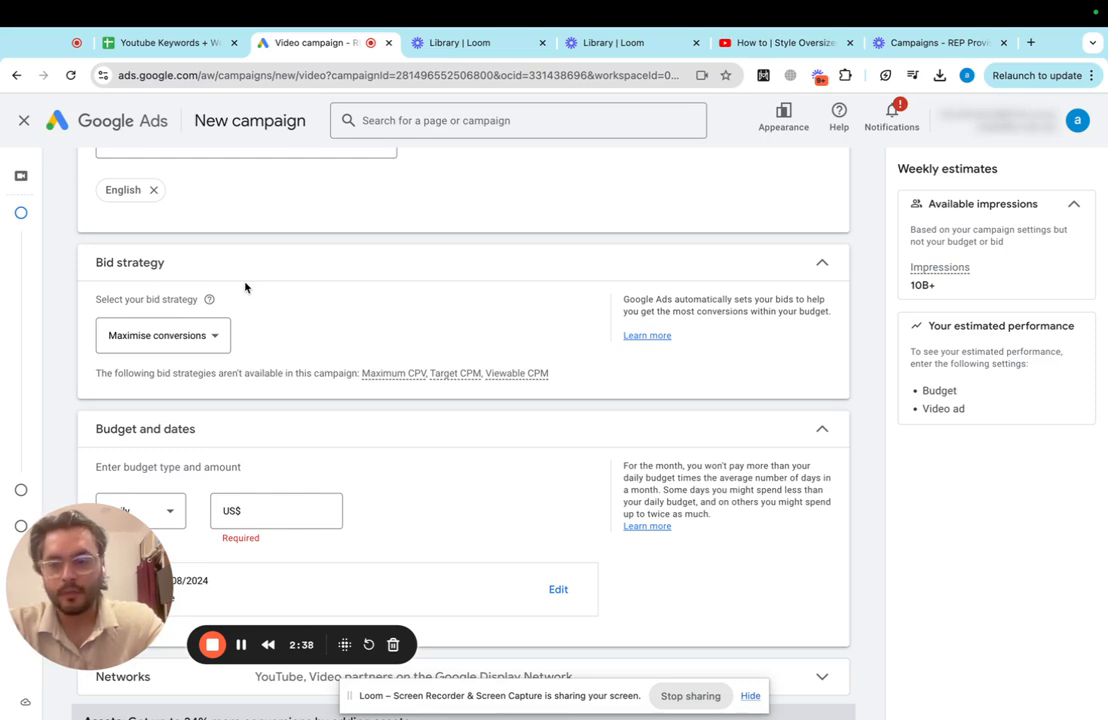
pyautogui.click(208, 329)
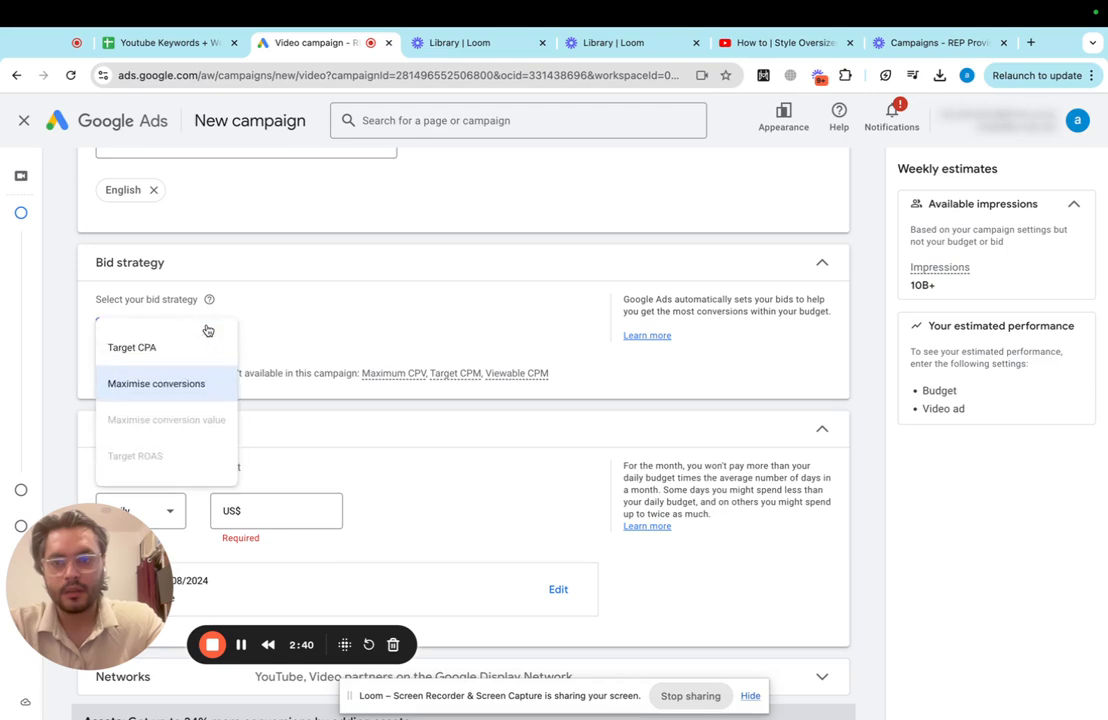
pyautogui.click(169, 393)
# Step: Set the campaign's daily budget to US$60
pyautogui.scroll(-3, 291, 336)
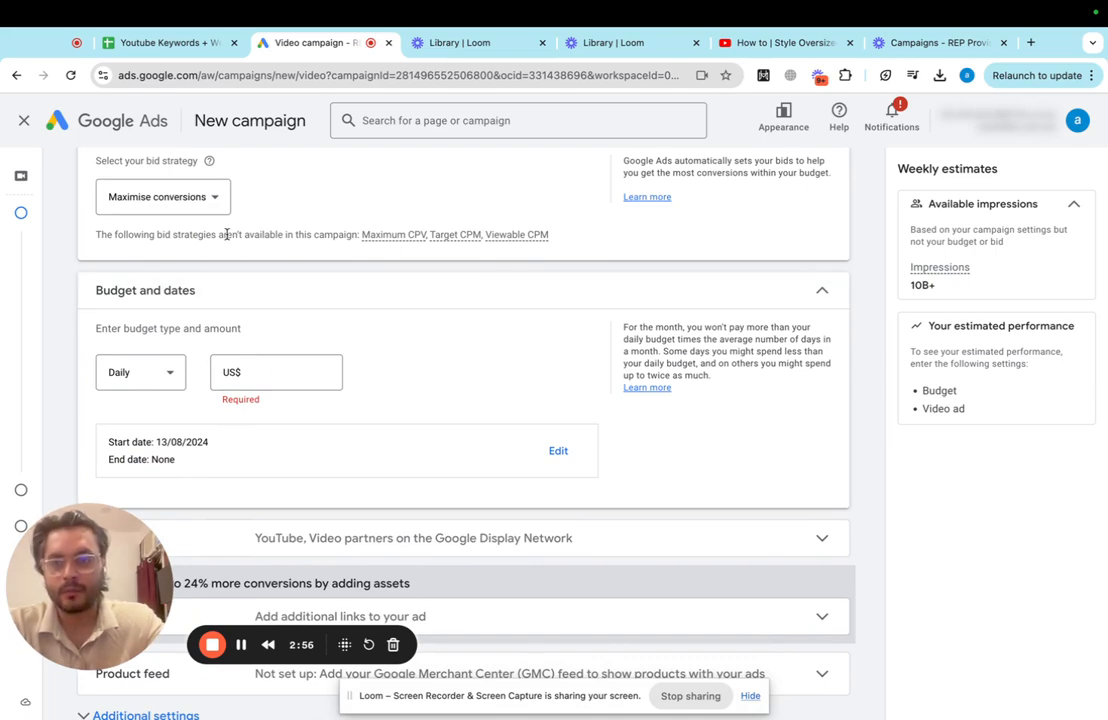
pyautogui.click(255, 371)
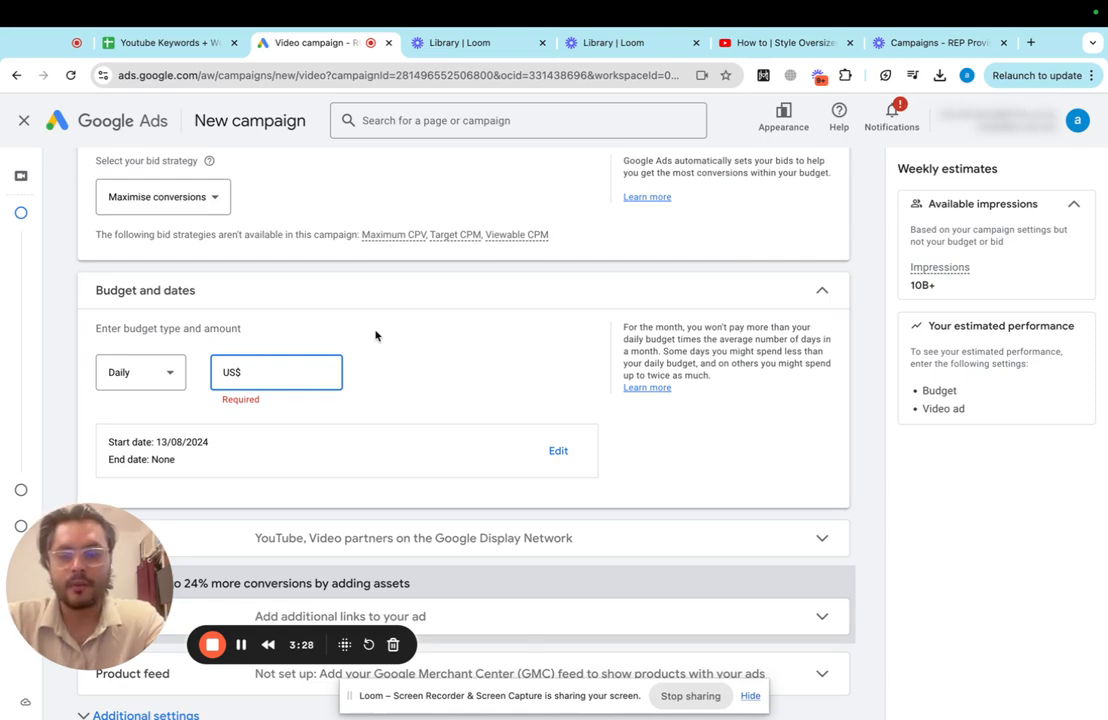
pyautogui.write('6')
pyautogui.write('0')
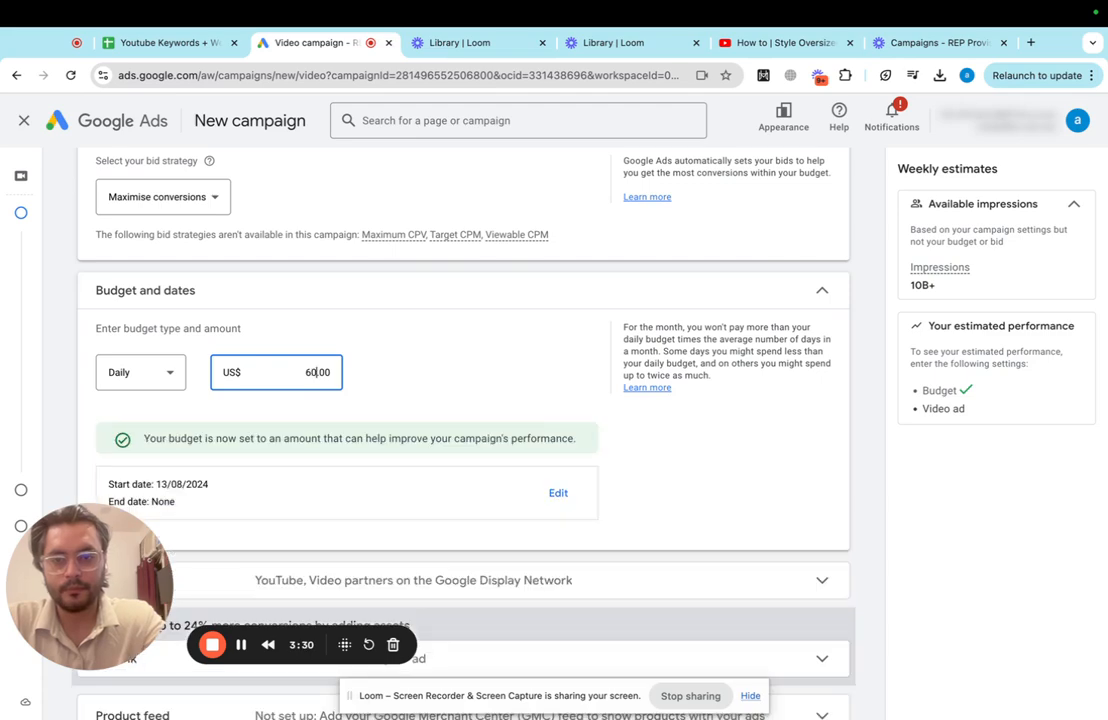
# Step: Review the networks on which the campaign's ads can appear, then collapse those settings
pyautogui.scroll(-3, 505, 320)
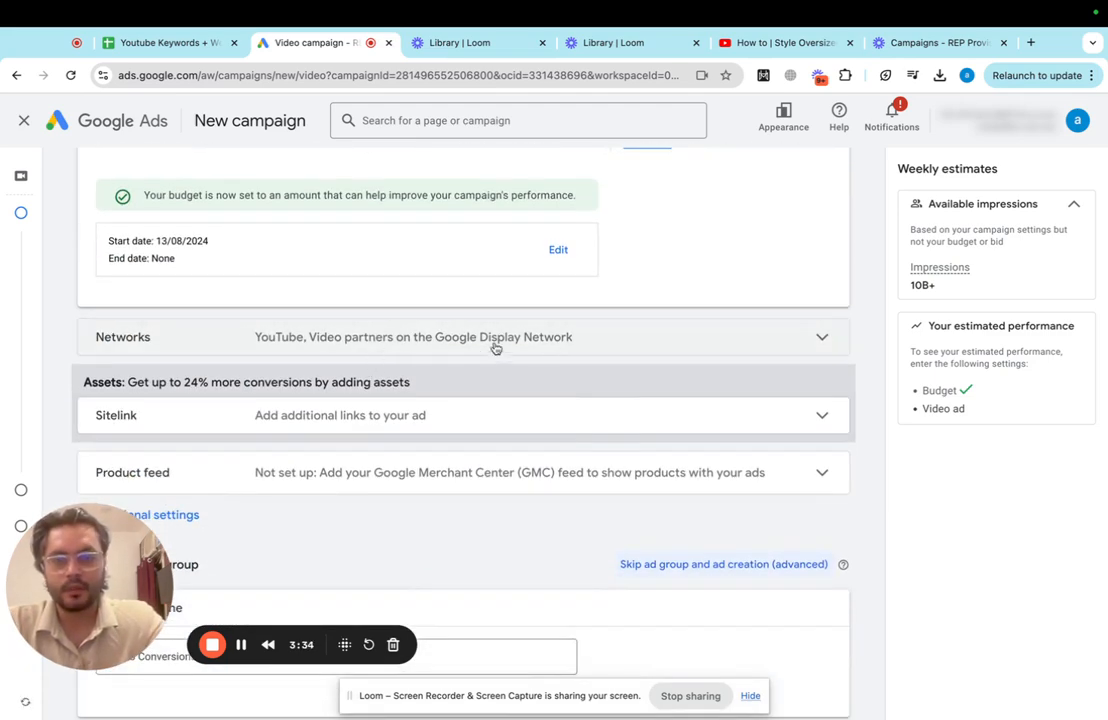
pyautogui.click(465, 342)
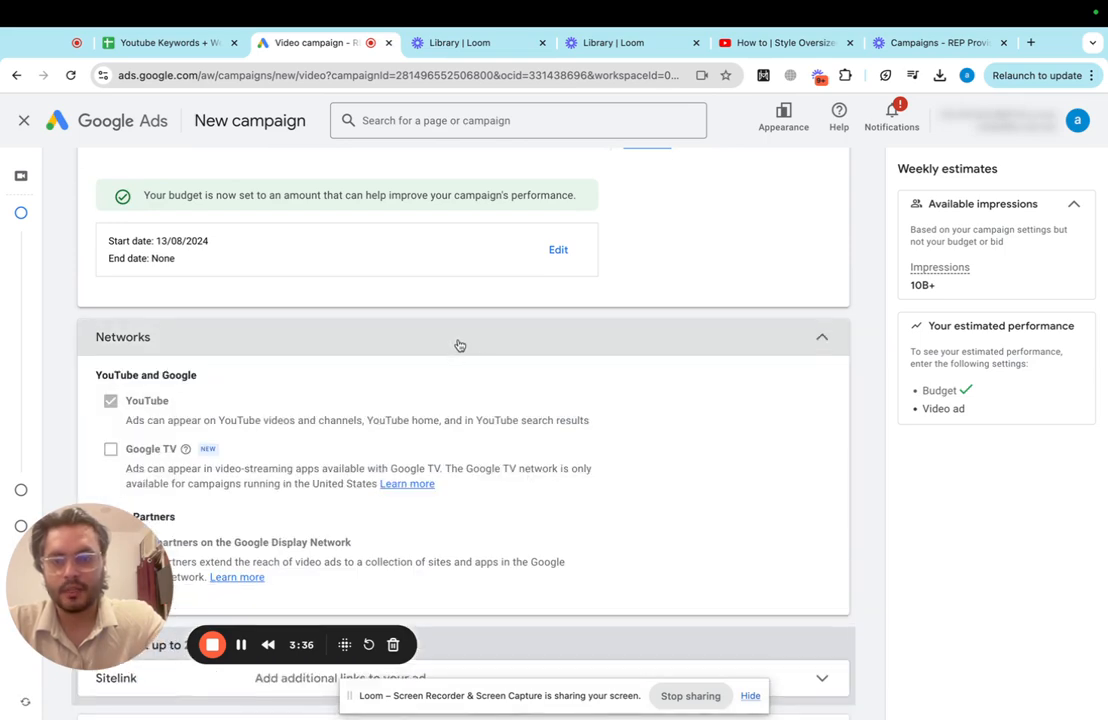
pyautogui.click(458, 345)
# Step: Enable the Google Merchant Center product feed so the REP Provisions products show with the ads
pyautogui.scroll(-2, 399, 427)
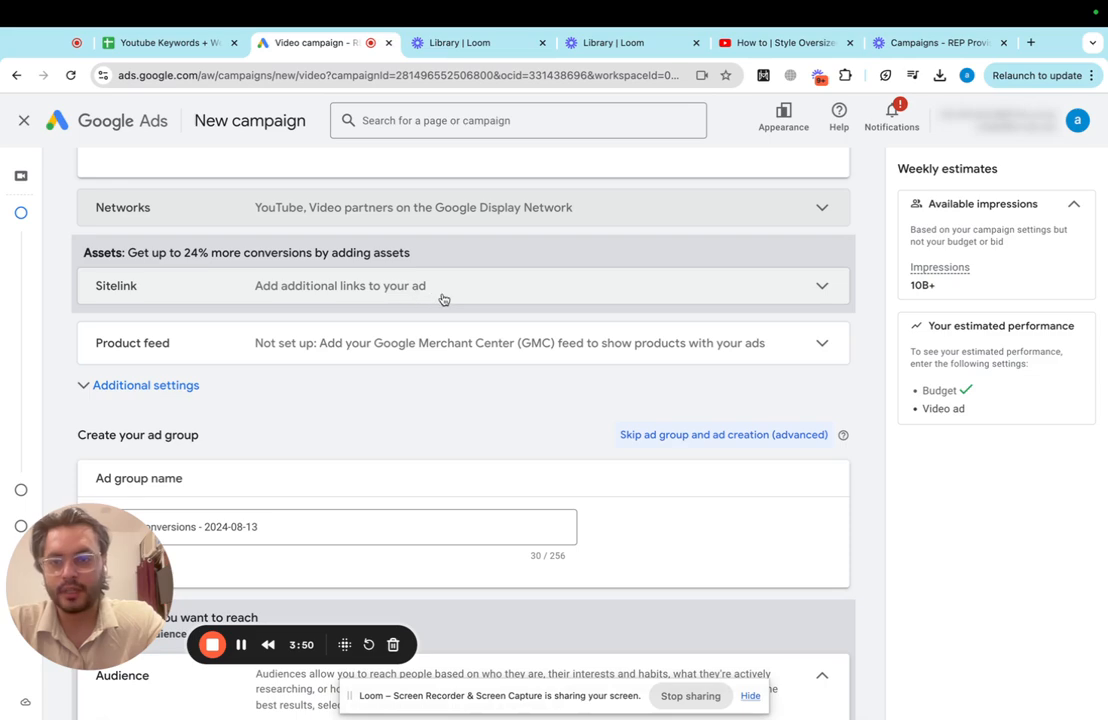
pyautogui.click(388, 352)
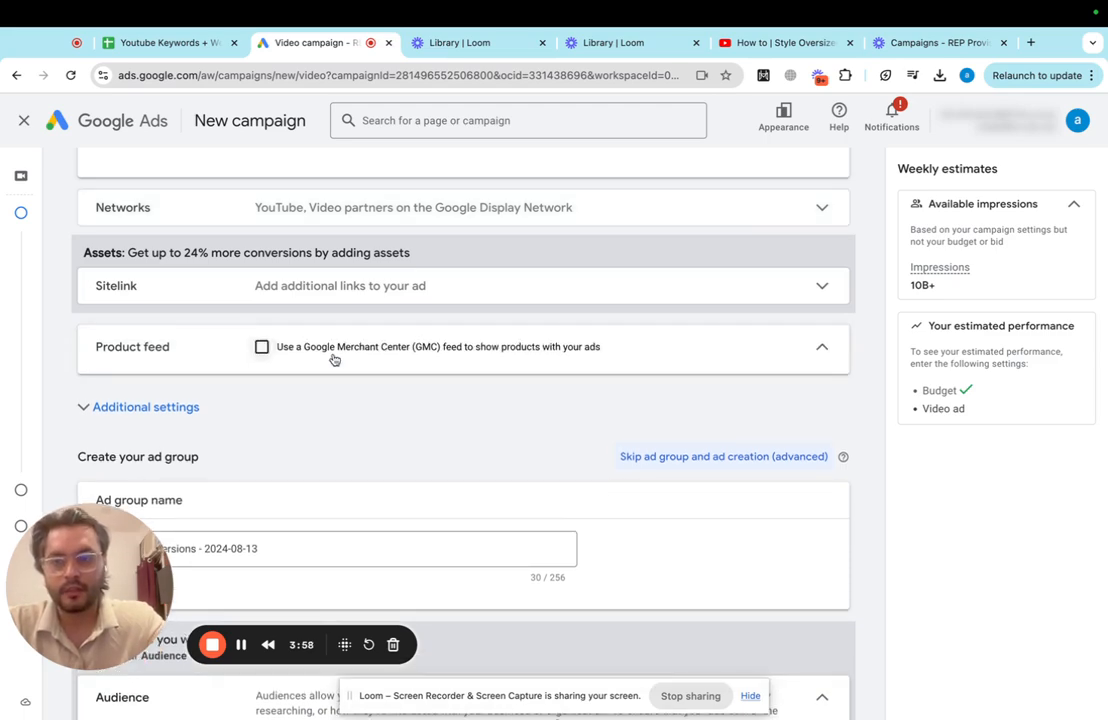
pyautogui.click(261, 347)
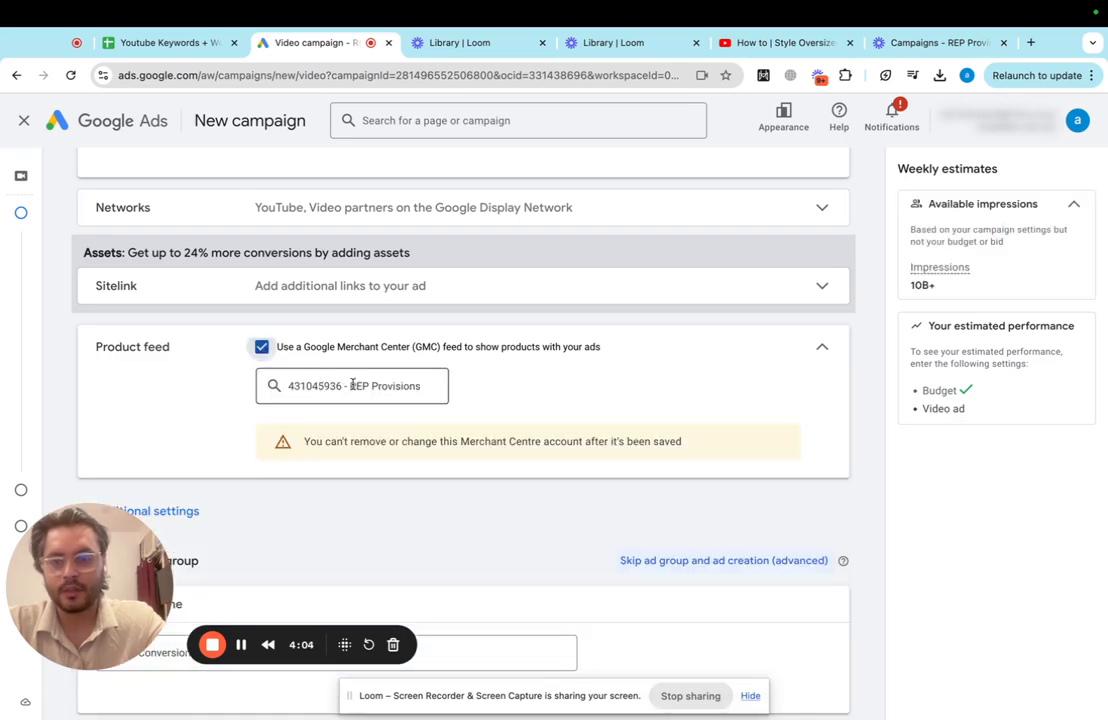
# Step: Set specific device targeting in the additional campaign settings and exclude TV screens
pyautogui.scroll(-3, 366, 389)
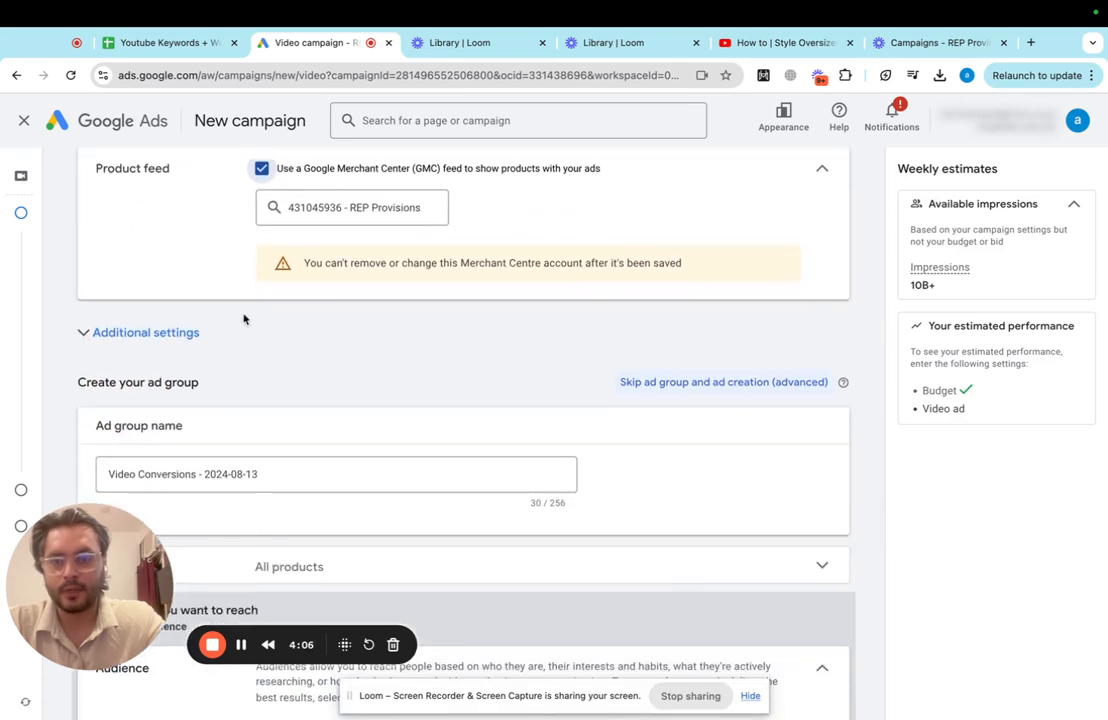
pyautogui.scroll(-2, 243, 318)
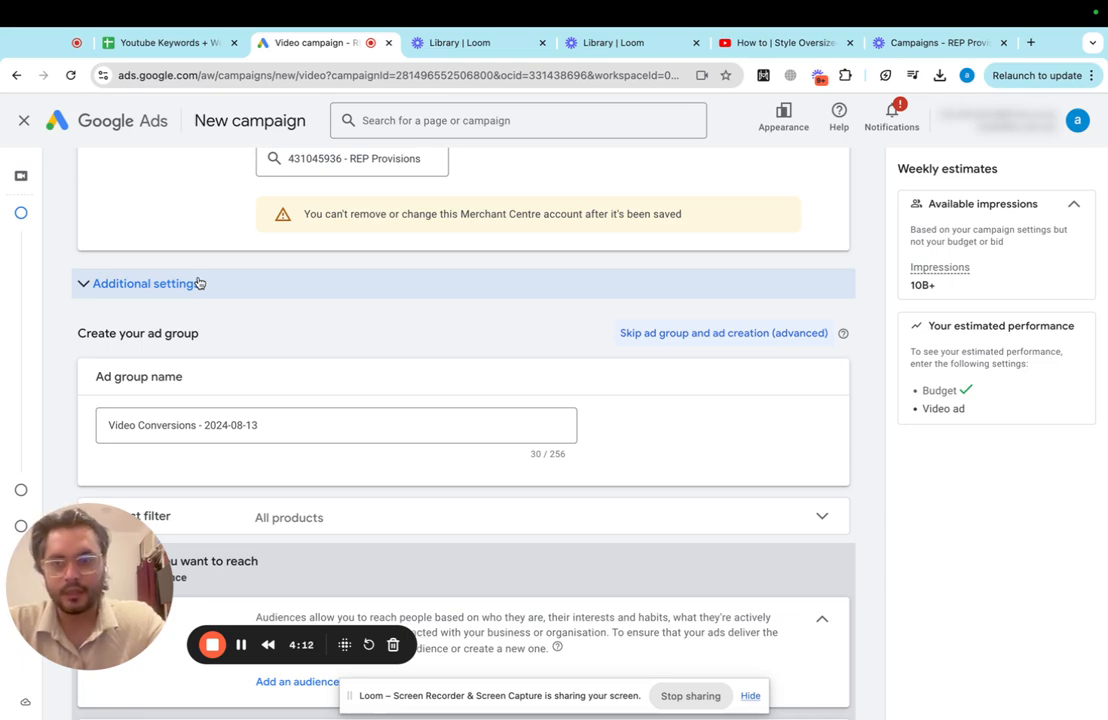
pyautogui.click(199, 283)
pyautogui.click(305, 324)
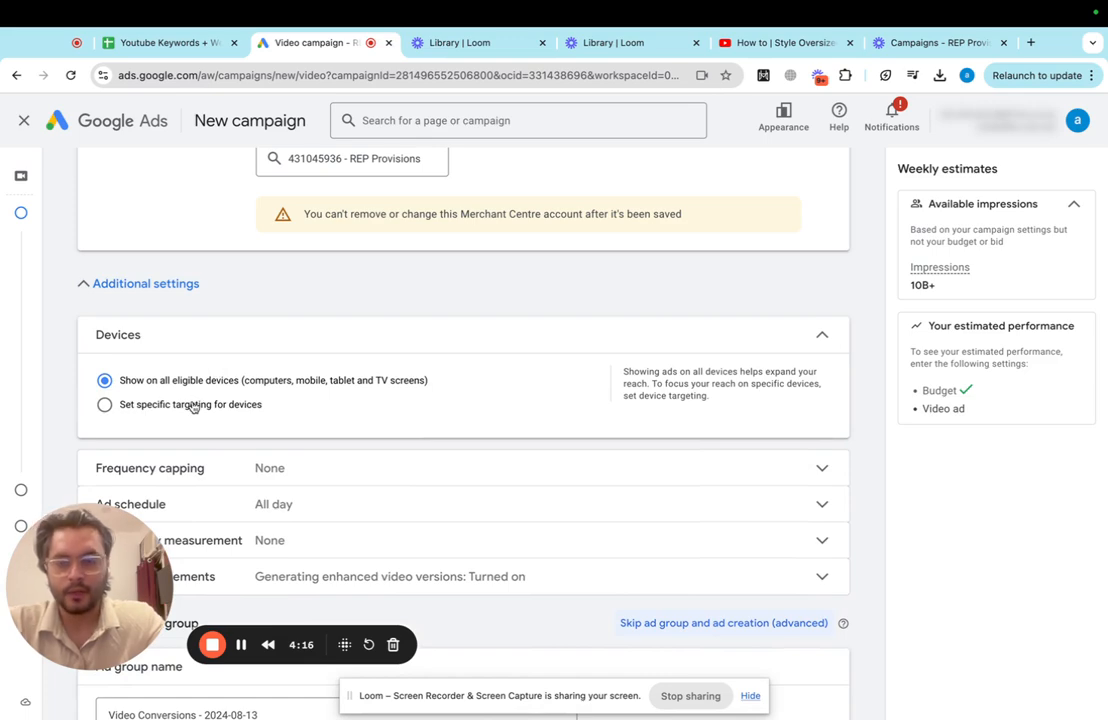
pyautogui.click(193, 406)
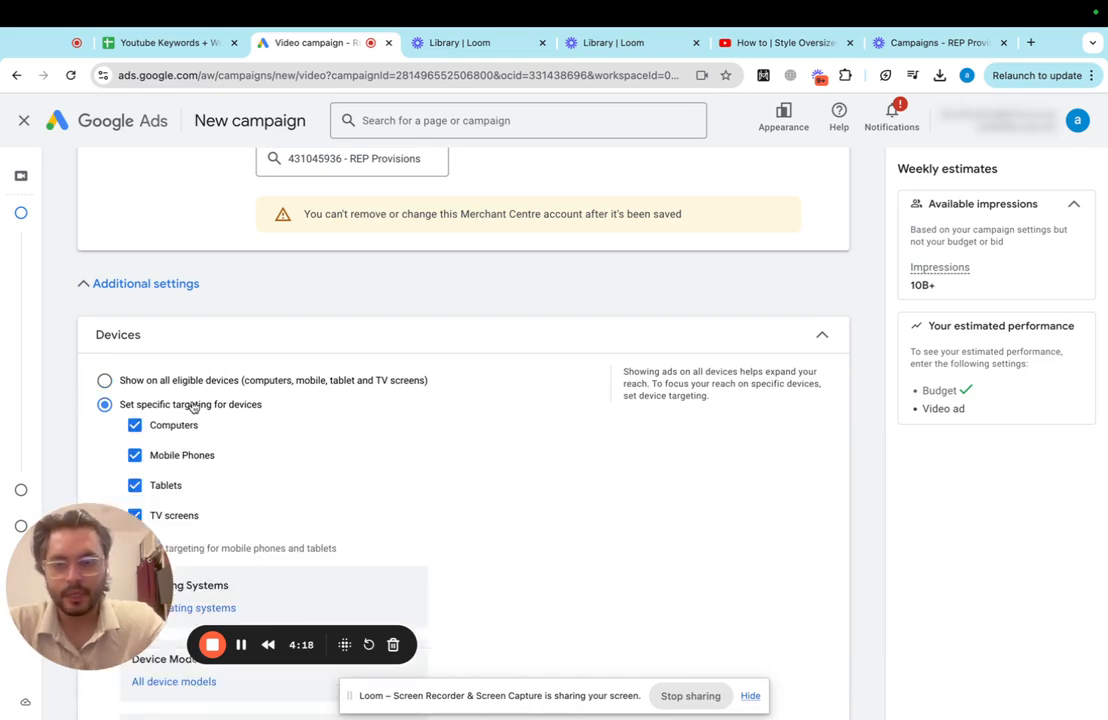
pyautogui.scroll(-2, 247, 415)
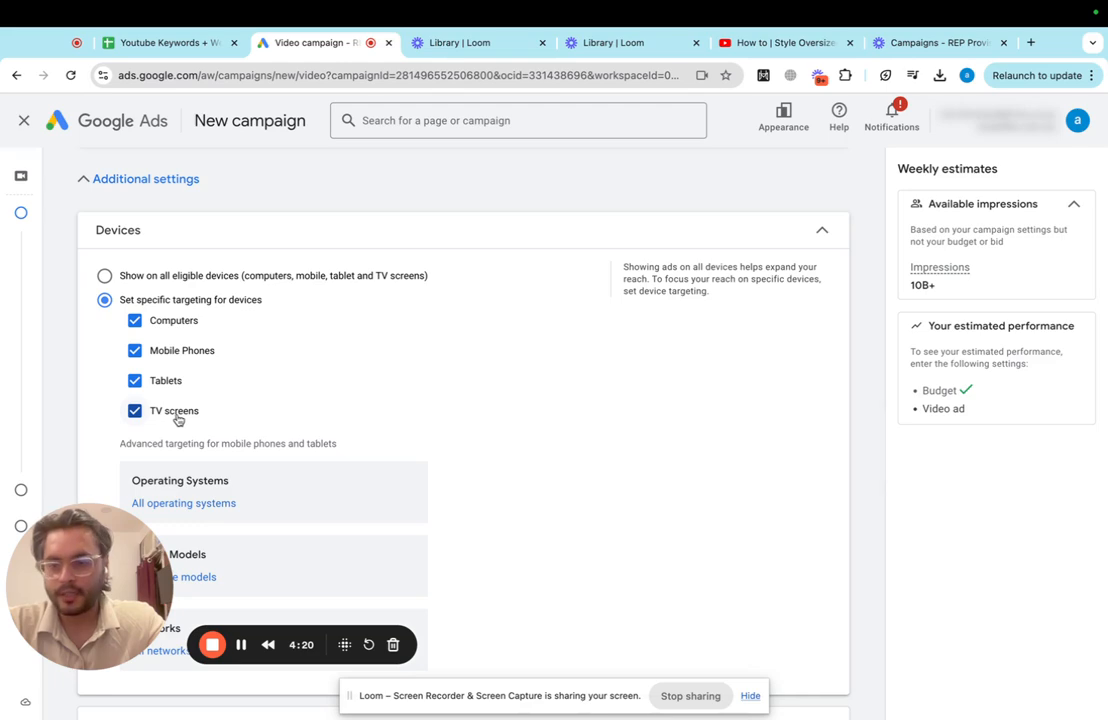
pyautogui.click(177, 416)
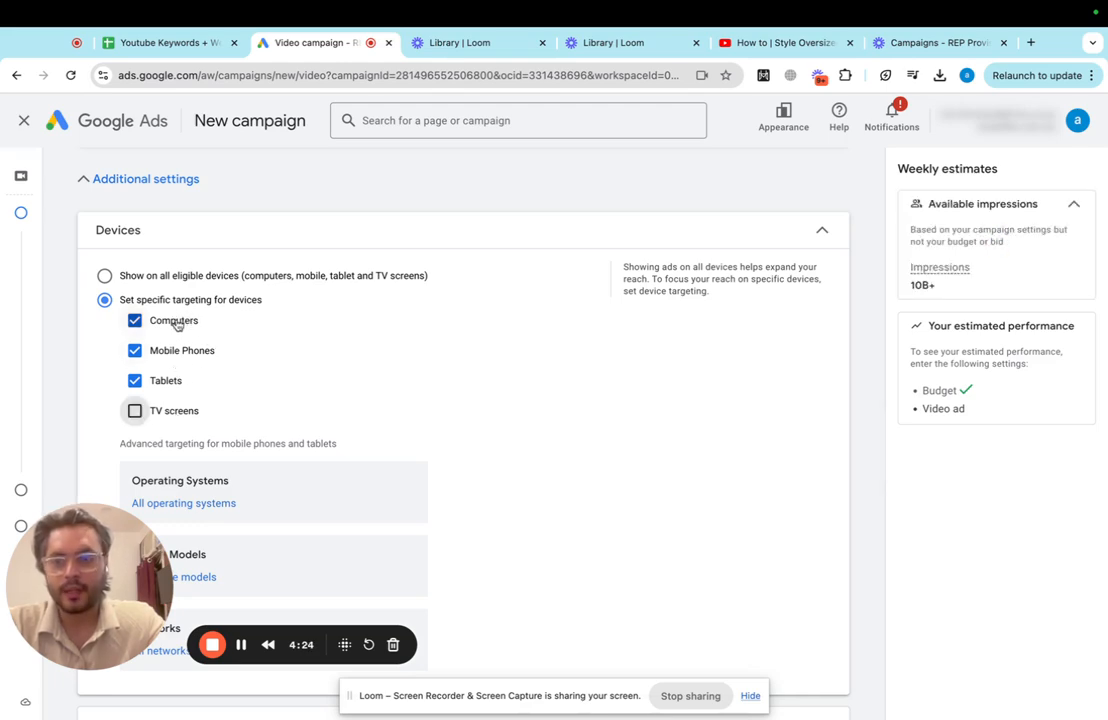
# Step: Review the frequency capping options for impressions and views, leaving both caps off
pyautogui.scroll(-6, 250, 396)
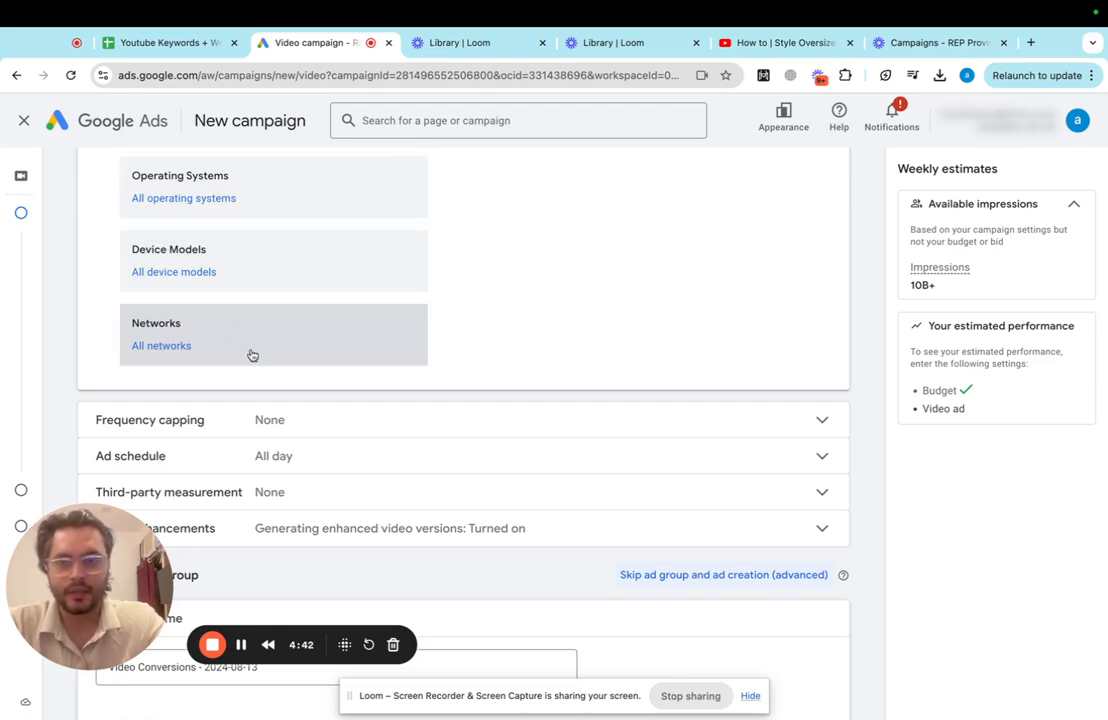
pyautogui.scroll(-1, 265, 410)
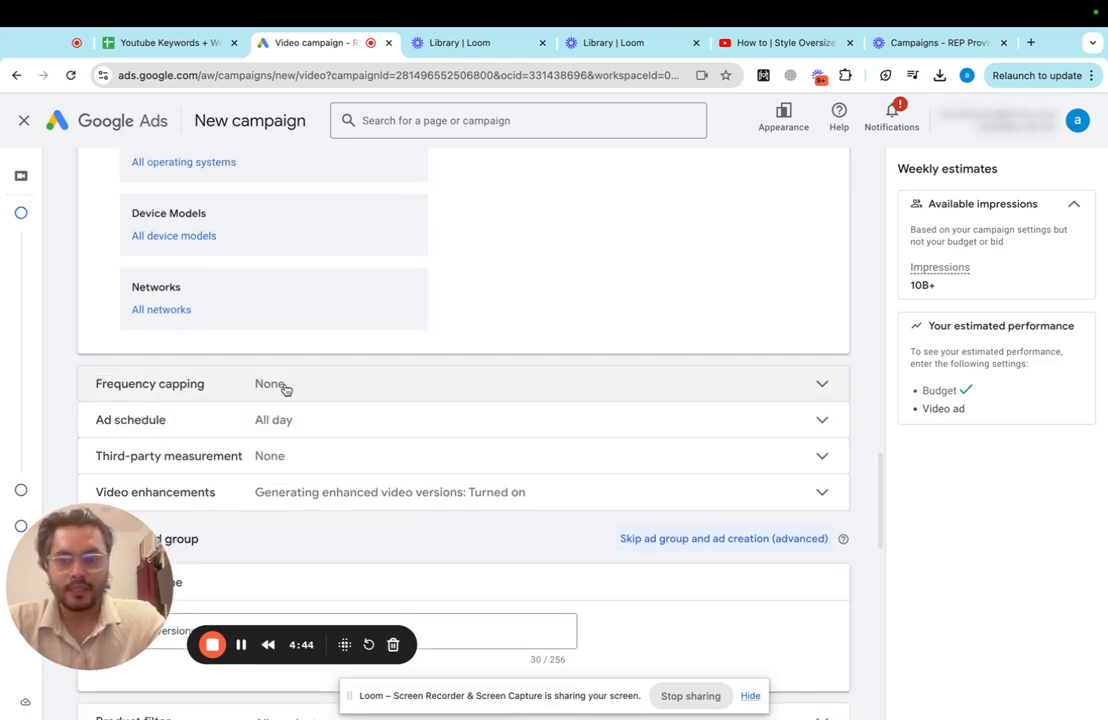
pyautogui.scroll(-3, 284, 388)
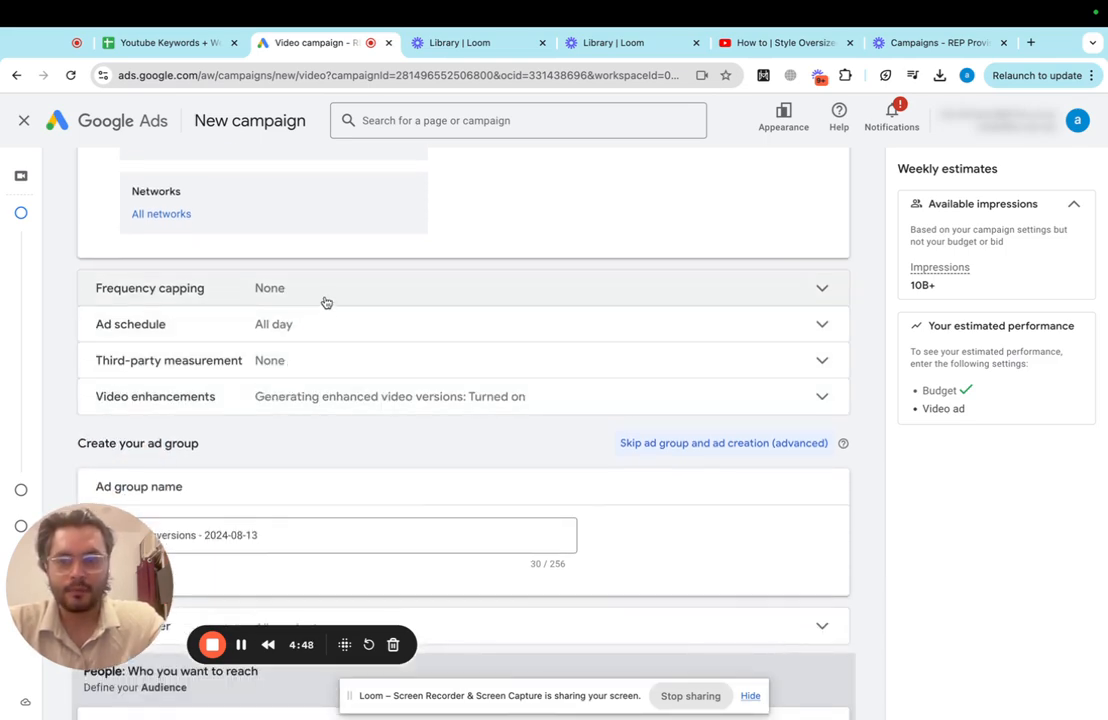
pyautogui.click(324, 300)
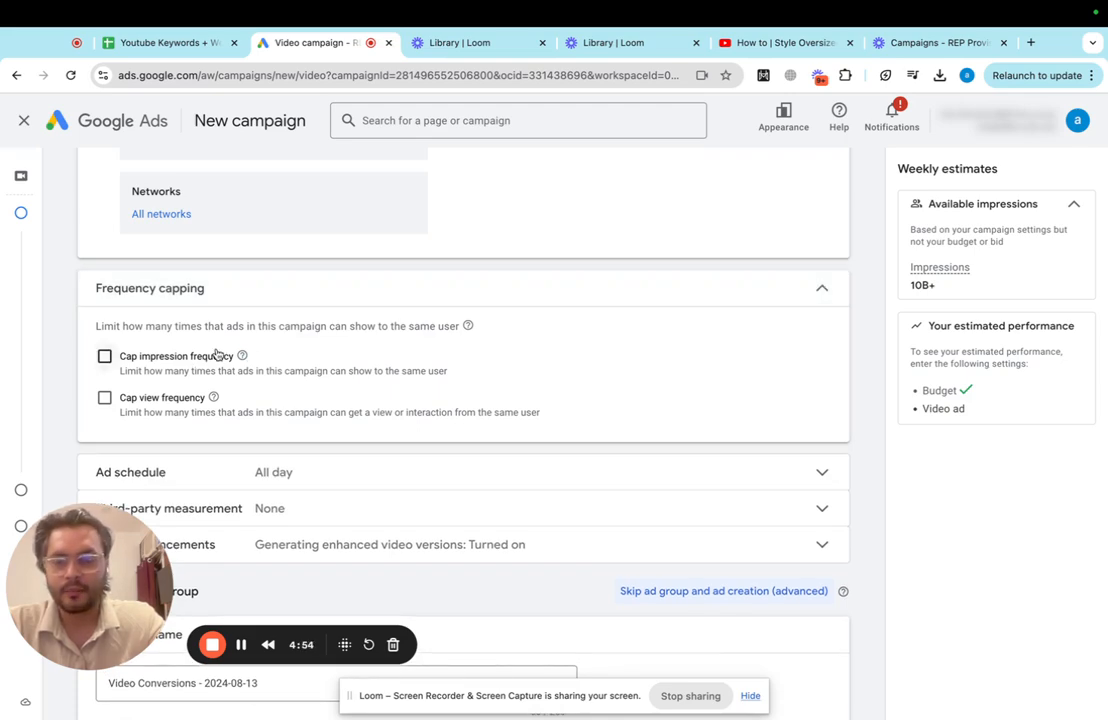
pyautogui.click(289, 292)
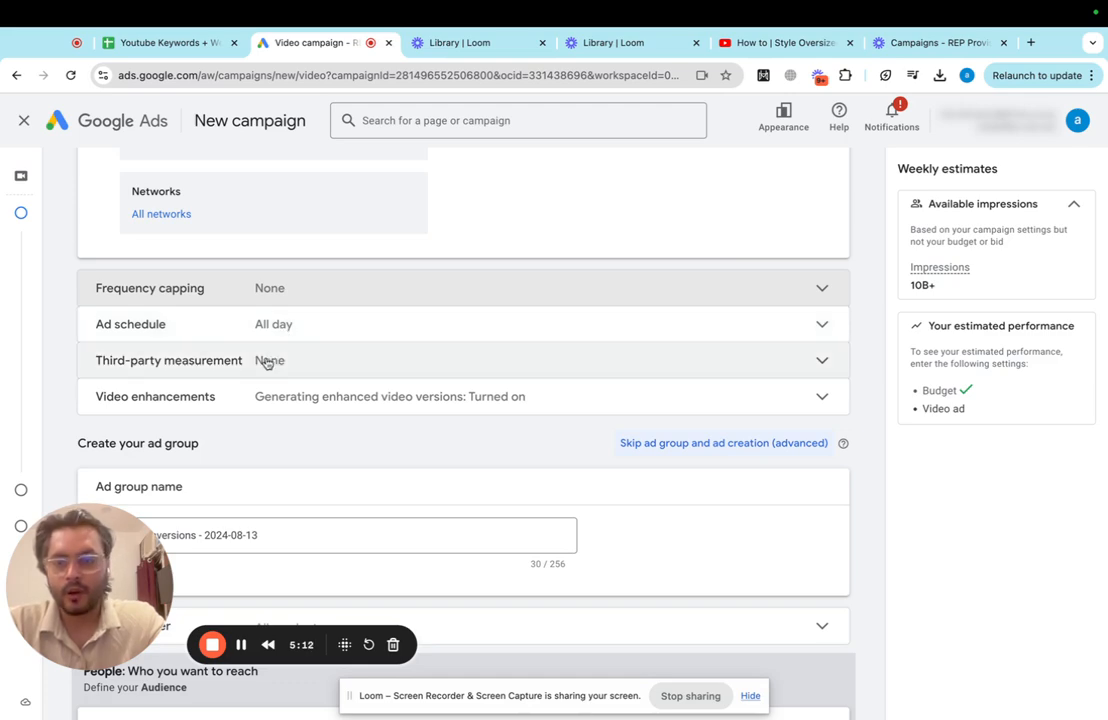
# Step: Turn off both video enhancements: Google-generated shorter versions and vertical and square versions
pyautogui.scroll(-2, 267, 361)
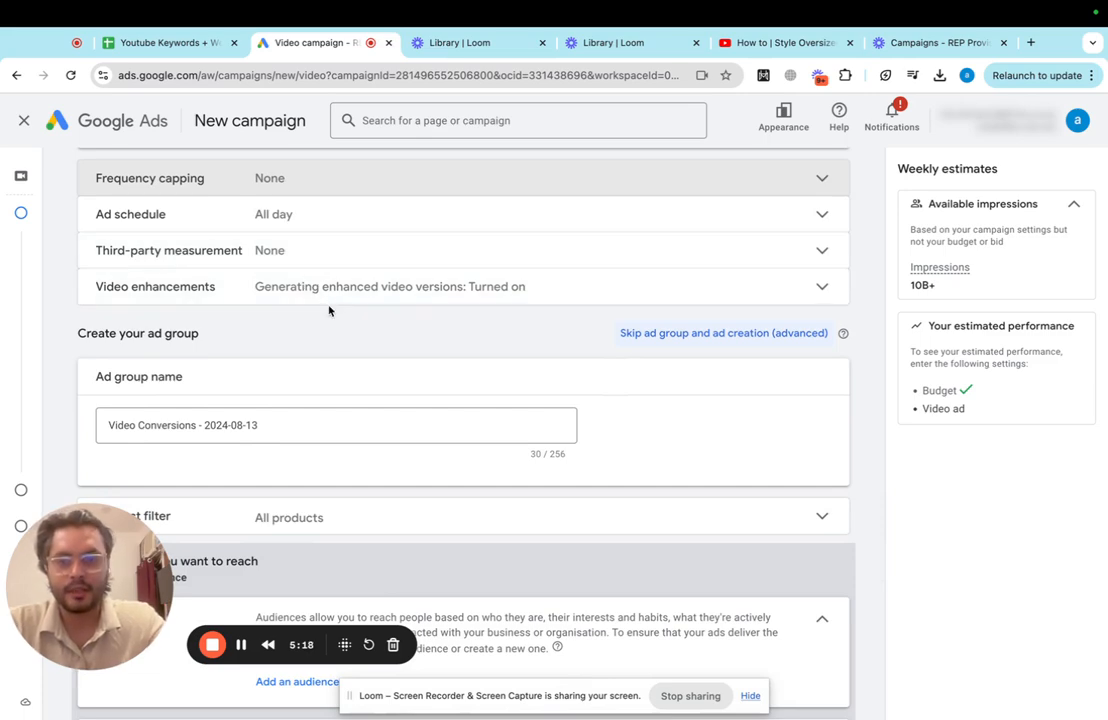
pyautogui.click(355, 288)
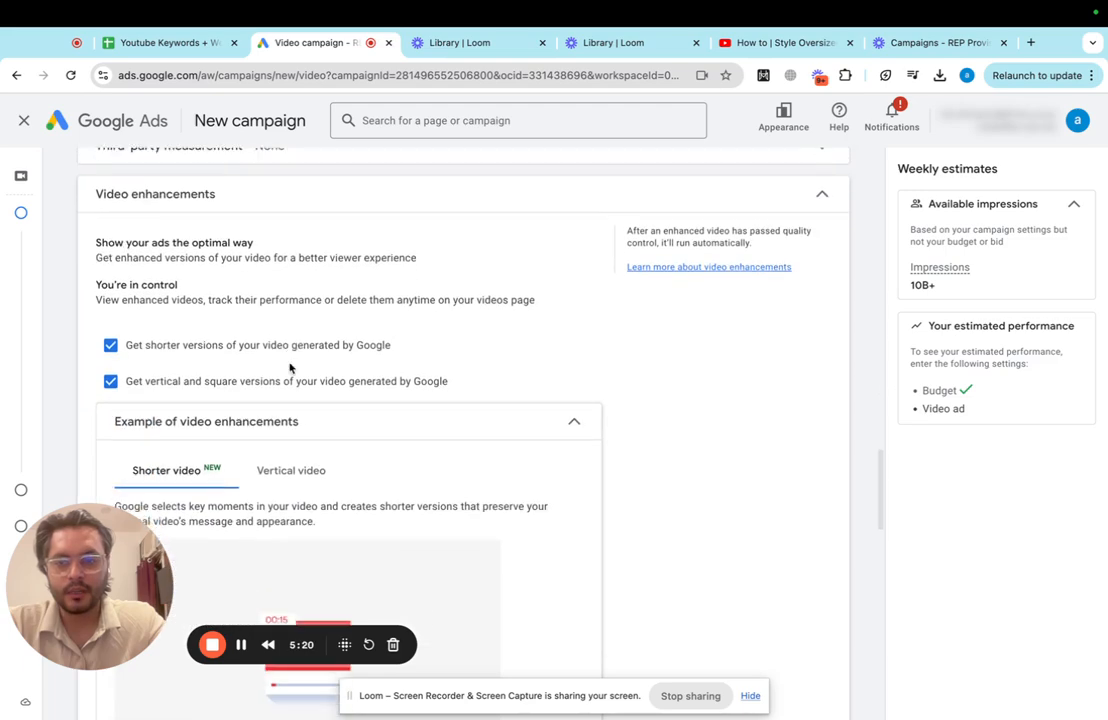
pyautogui.click(110, 331)
pyautogui.click(110, 367)
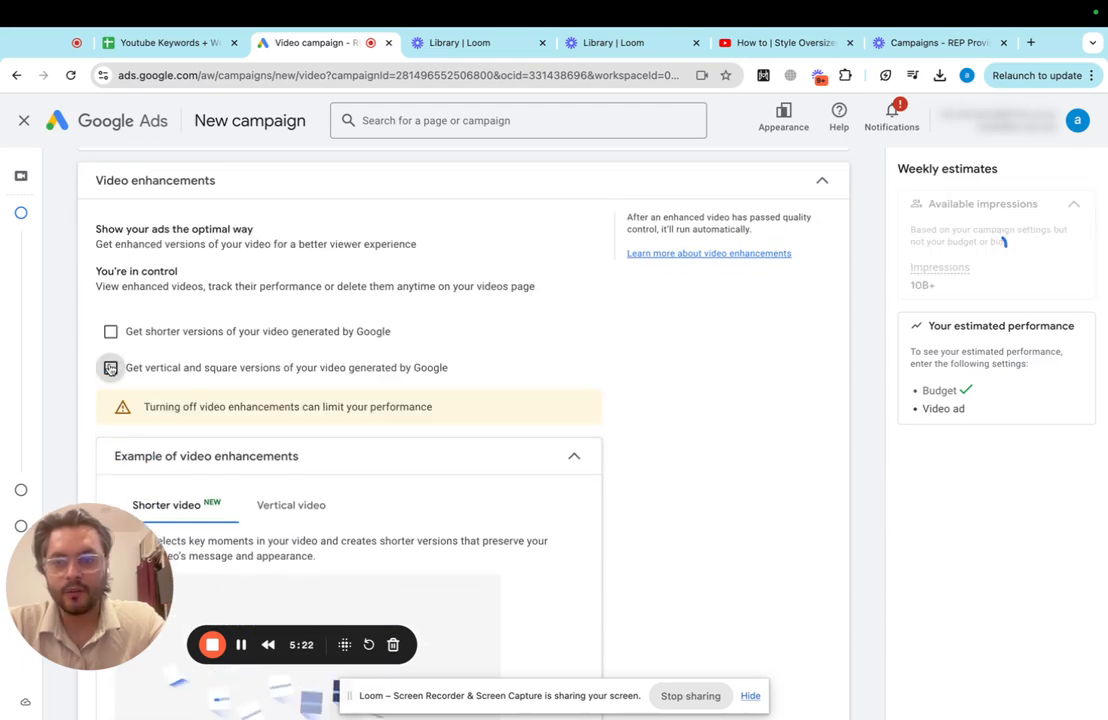
# Step: Replace the default ad group name with "AUD--- | PRODUCTS---"
pyautogui.scroll(-10, 260, 339)
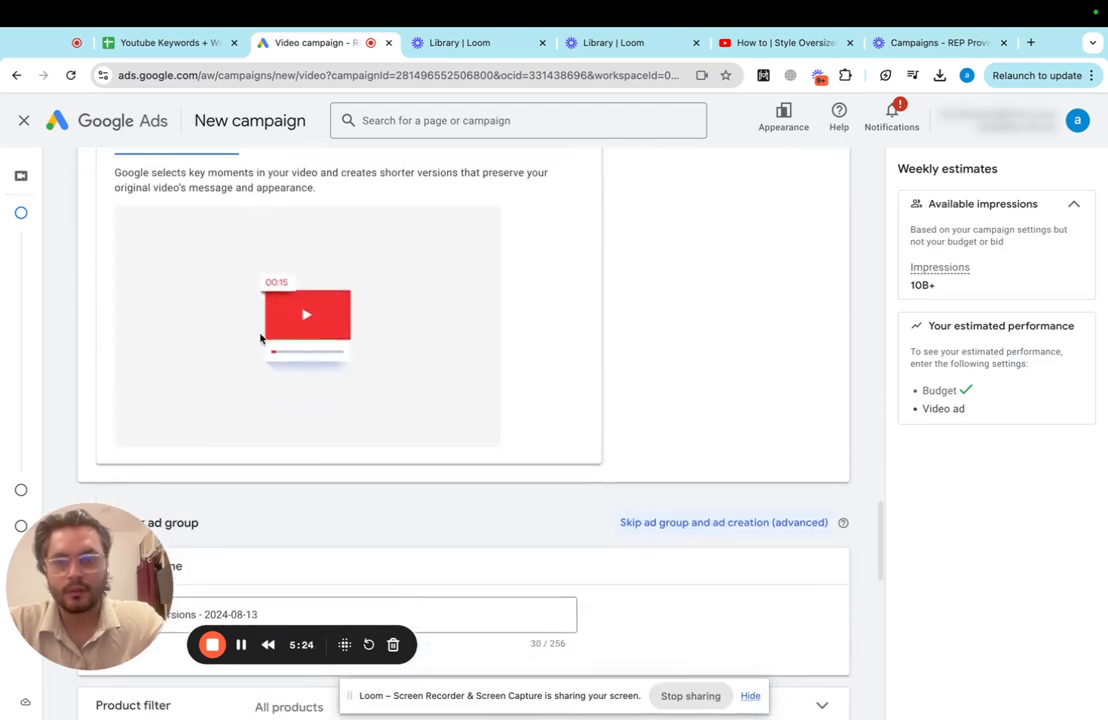
pyautogui.scroll(-2, 260, 339)
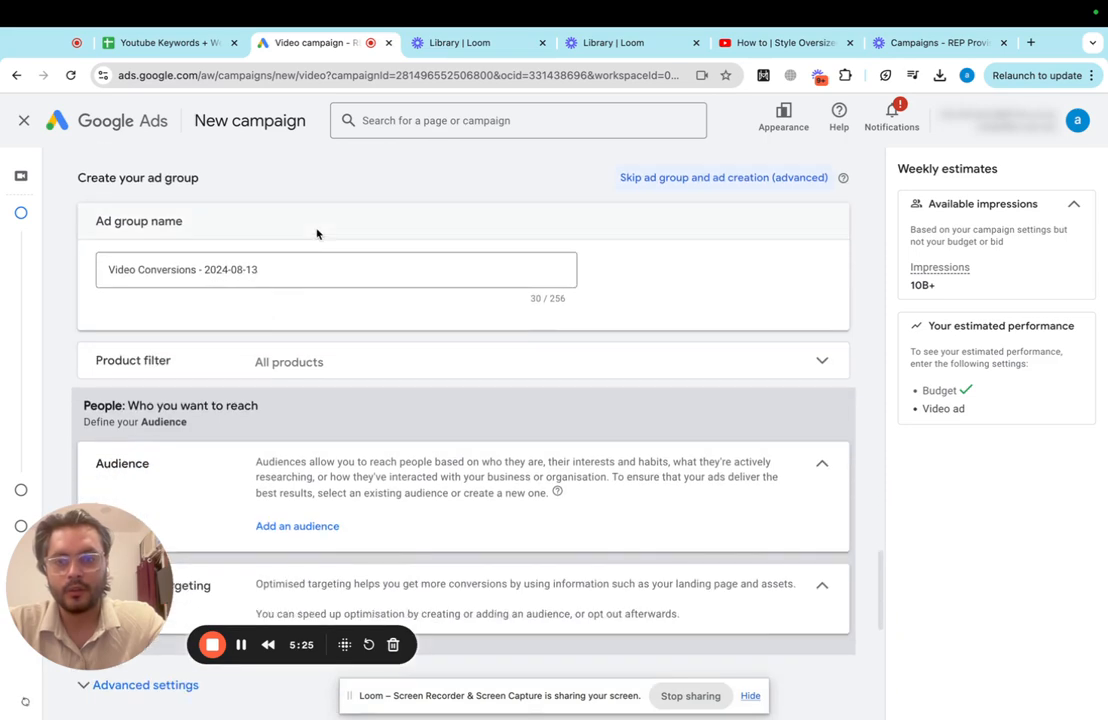
pyautogui.tripleClick(383, 274)
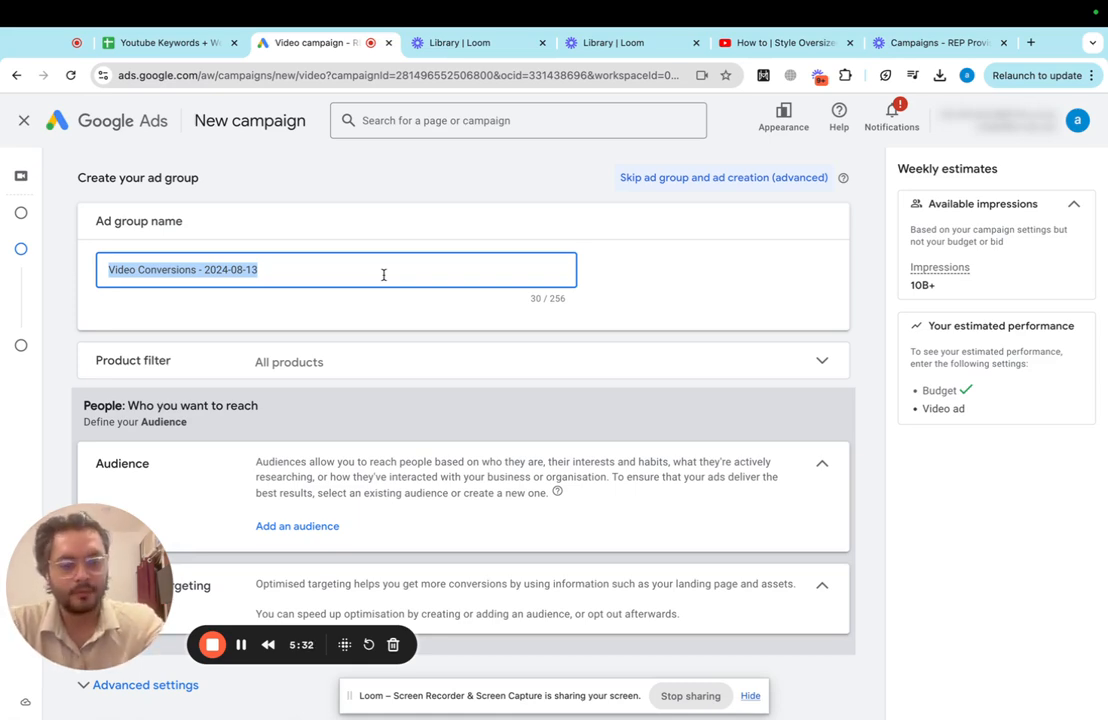
pyautogui.press('BackSpace')
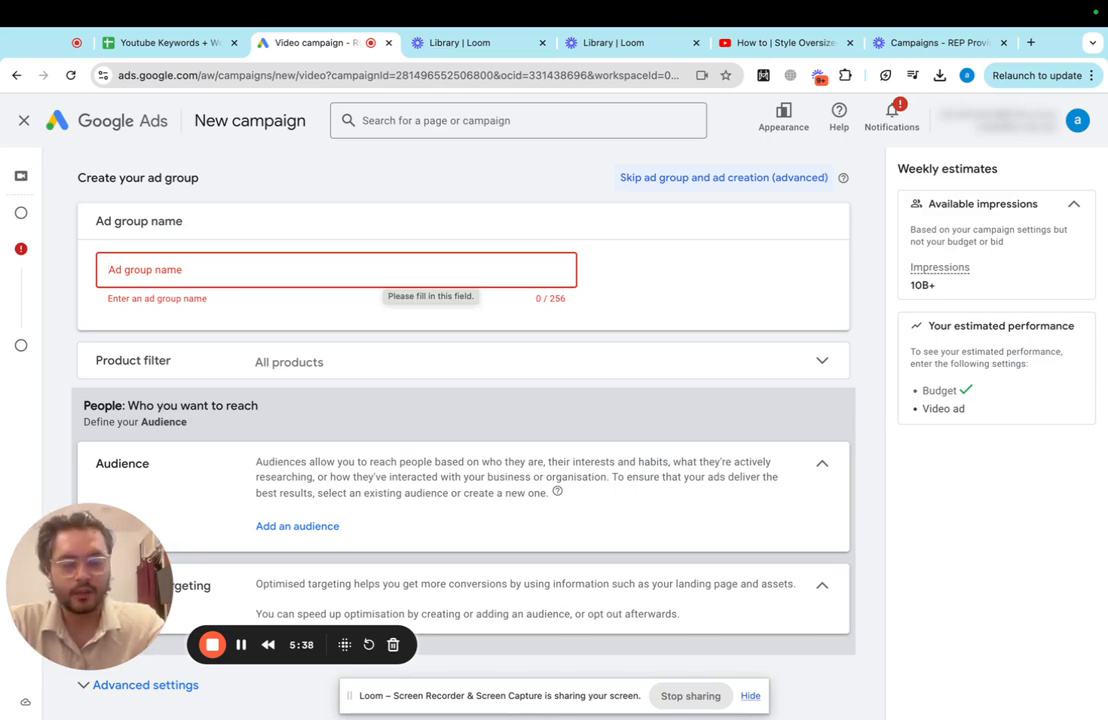
pyautogui.press('capslock')
pyautogui.write('A')
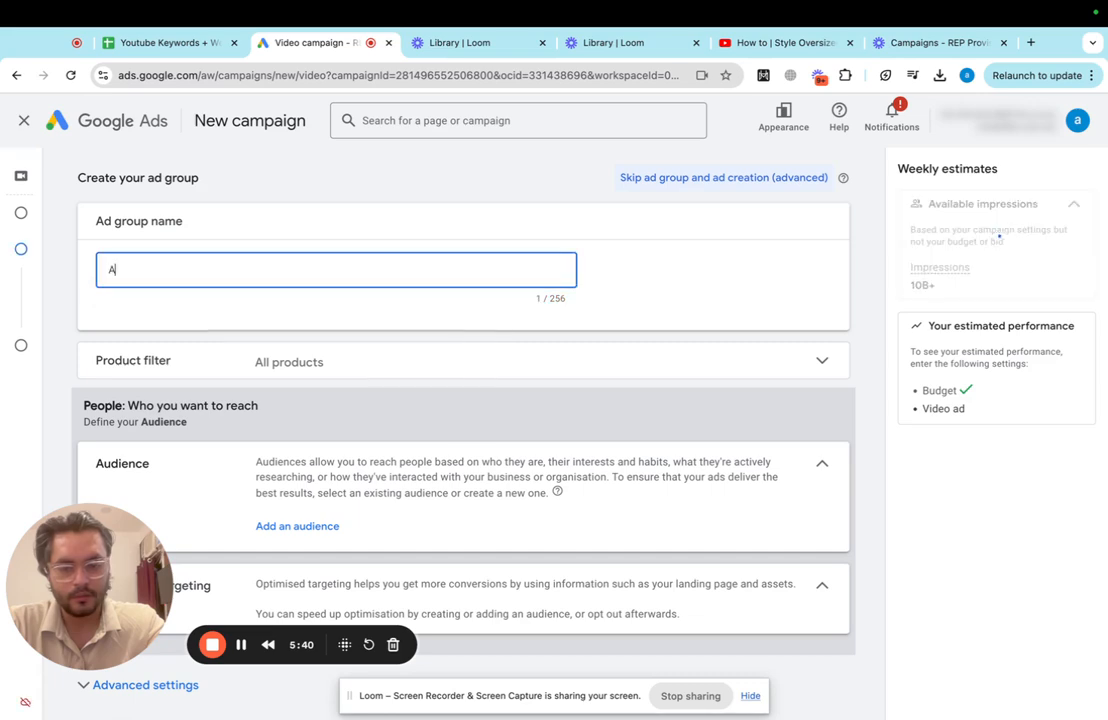
pyautogui.write('UD---- |')
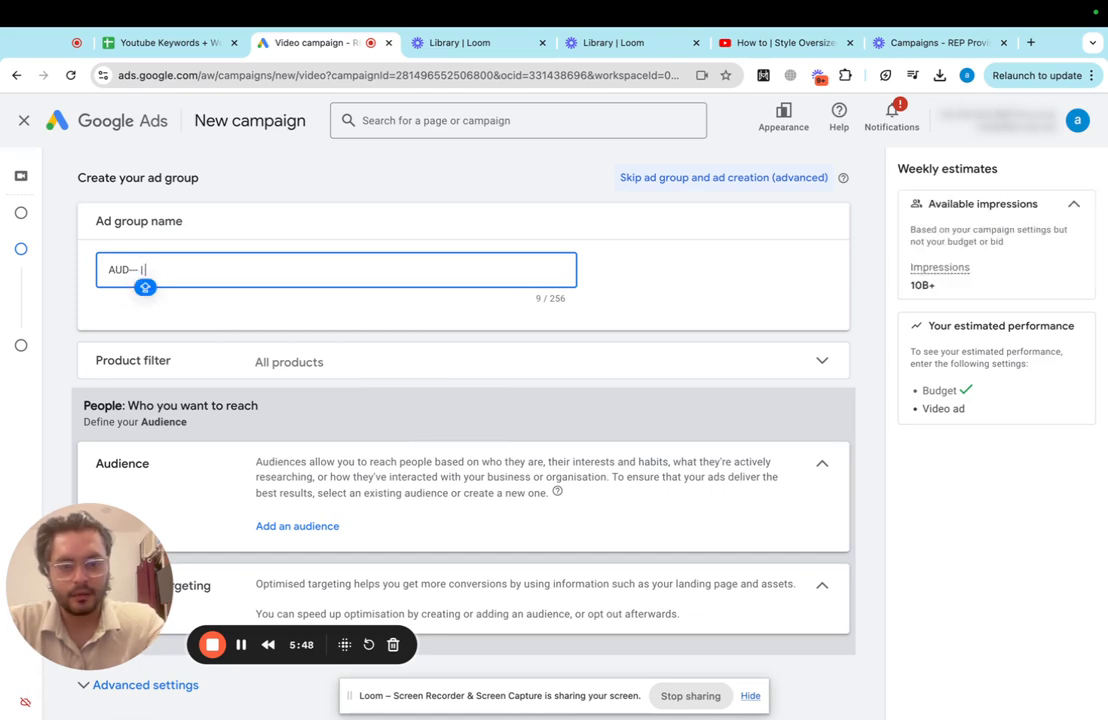
pyautogui.write('  PRODUCTS')
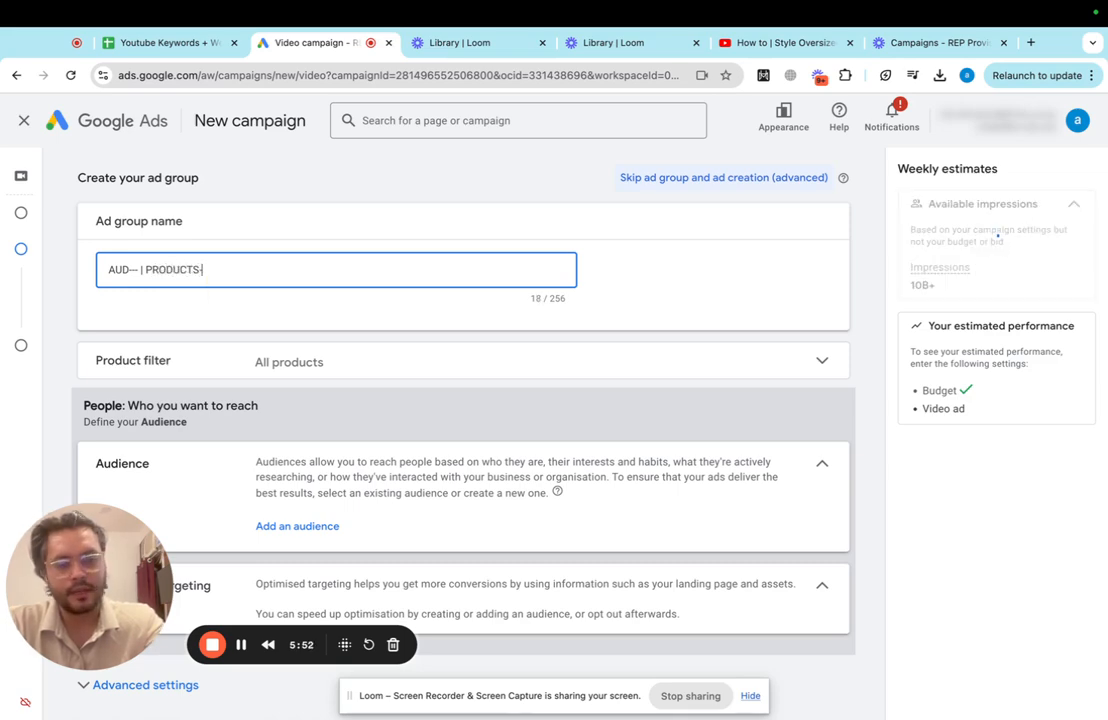
pyautogui.write('---')
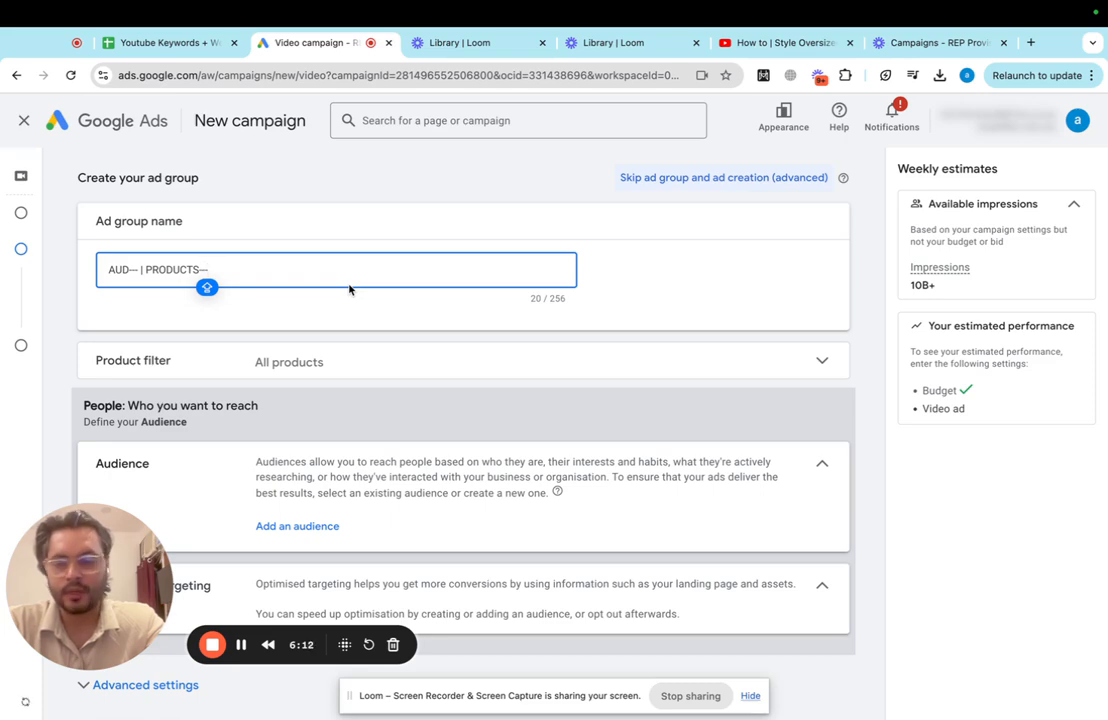
# Step: Set the ad group's product filter to specific products and review the product selection criteria and the brand list
pyautogui.scroll(-1, 275, 289)
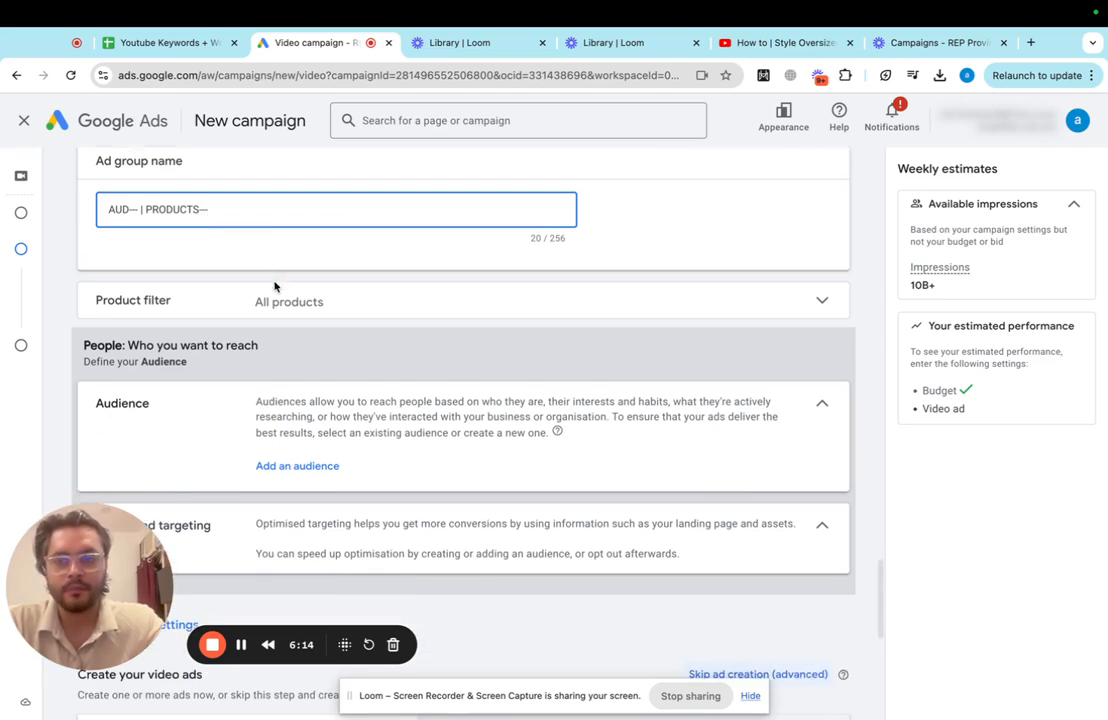
pyautogui.click(305, 299)
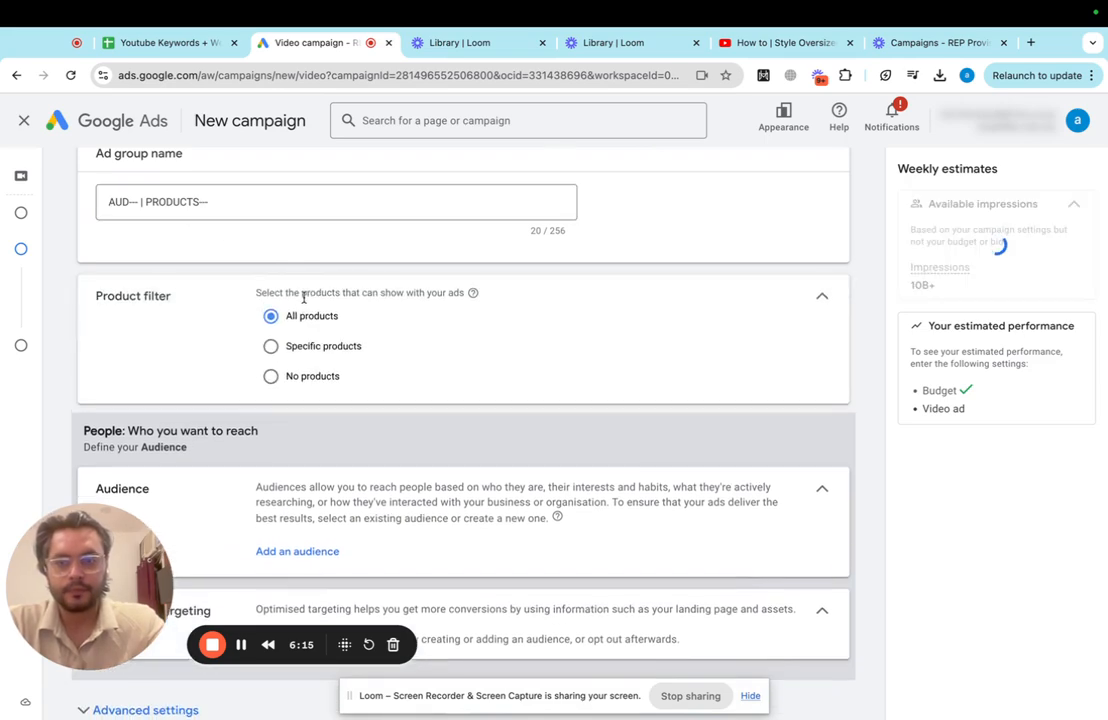
pyautogui.click(306, 349)
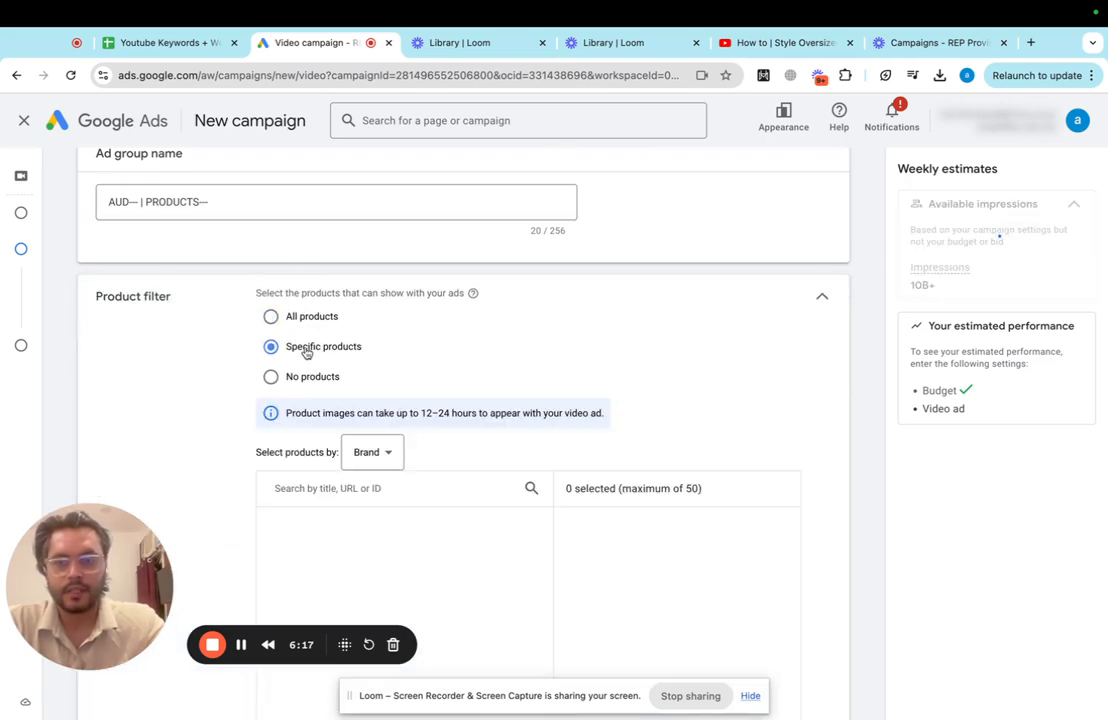
pyautogui.click(377, 456)
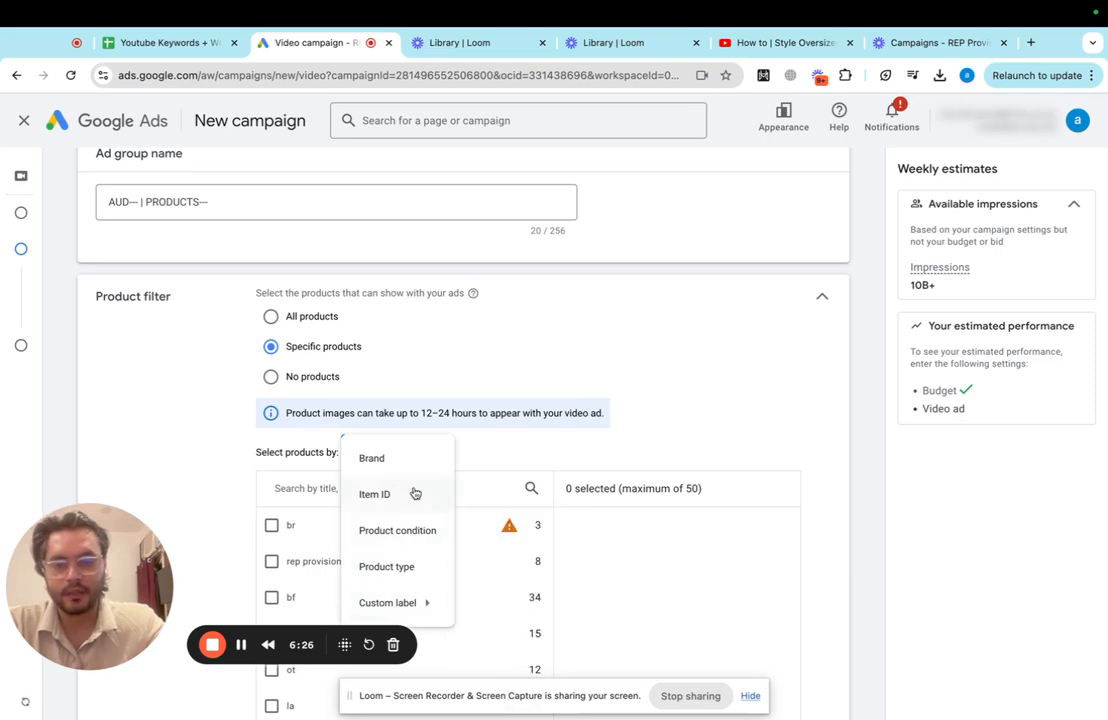
pyautogui.click(439, 371)
pyautogui.scroll(-2, 505, 428)
pyautogui.scroll(-5, 505, 428)
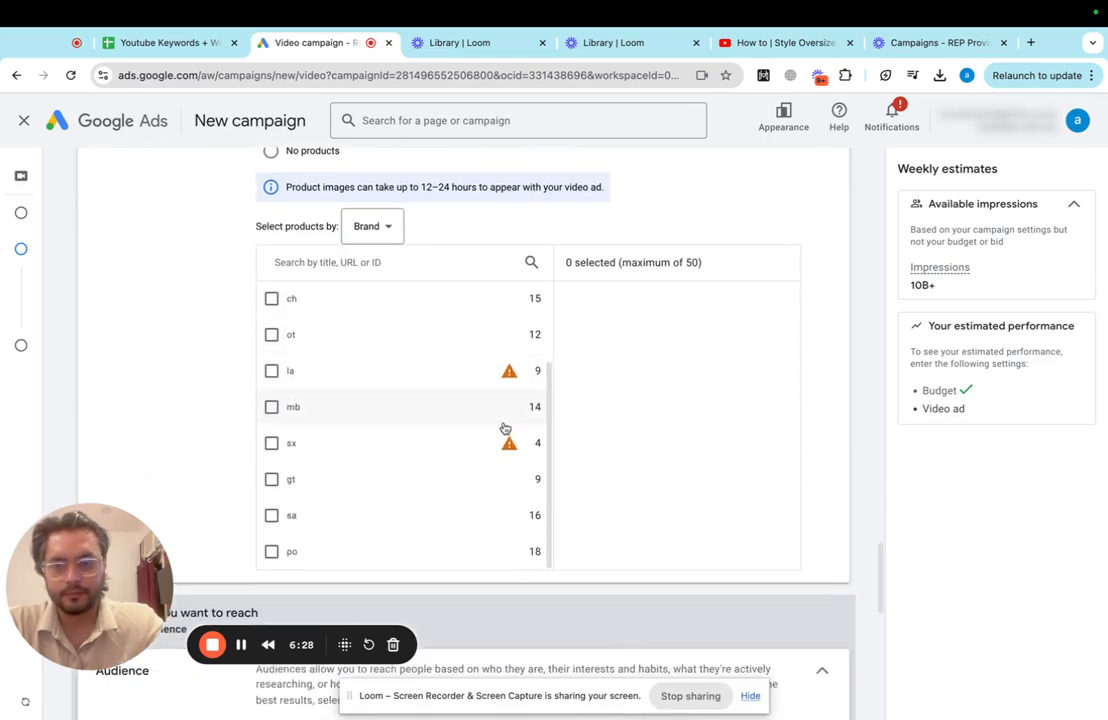
# Step: Start creating a new audience for the ad group instead of using a saved one
pyautogui.scroll(-1, 377, 457)
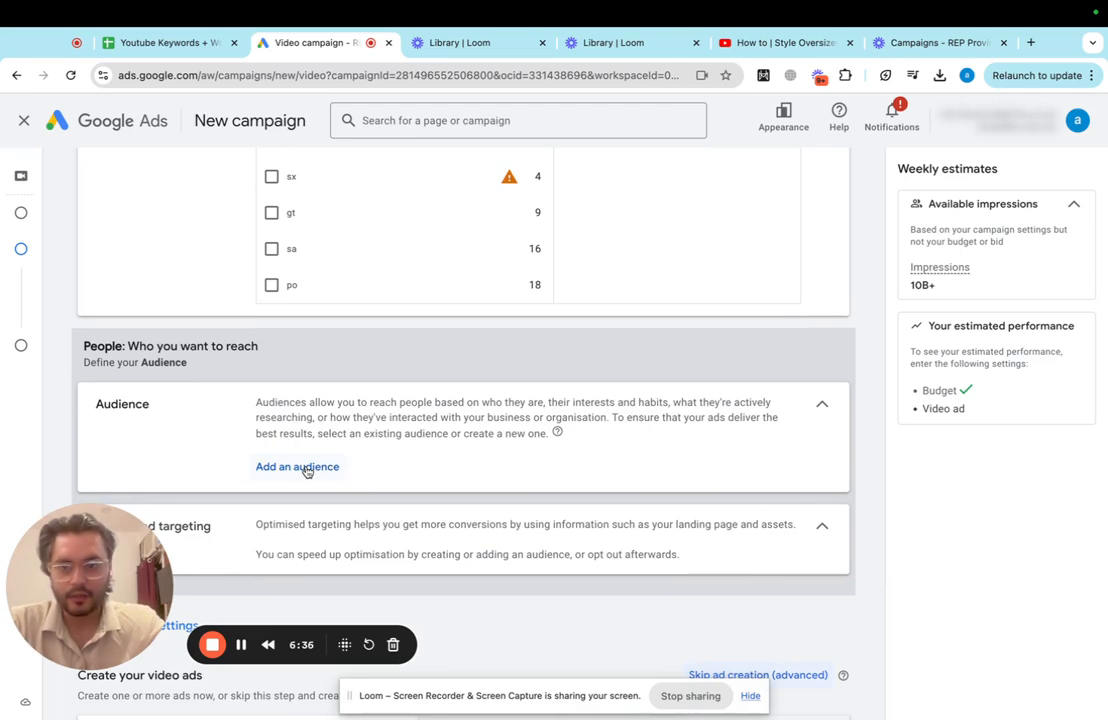
pyautogui.click(307, 468)
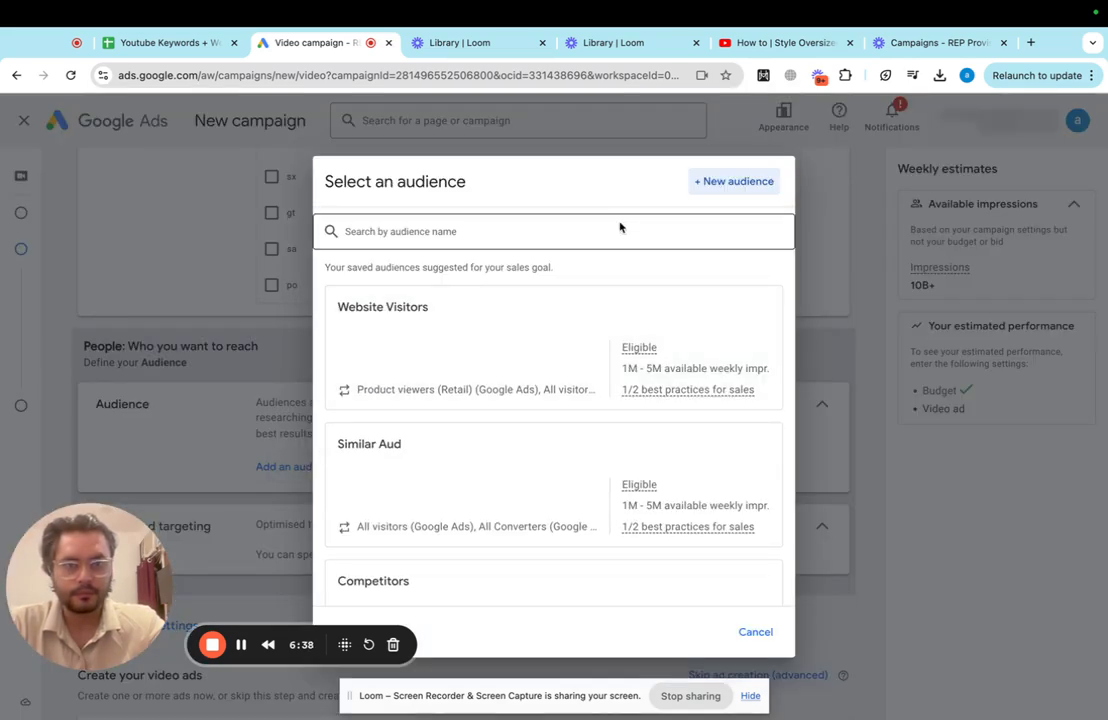
pyautogui.click(734, 183)
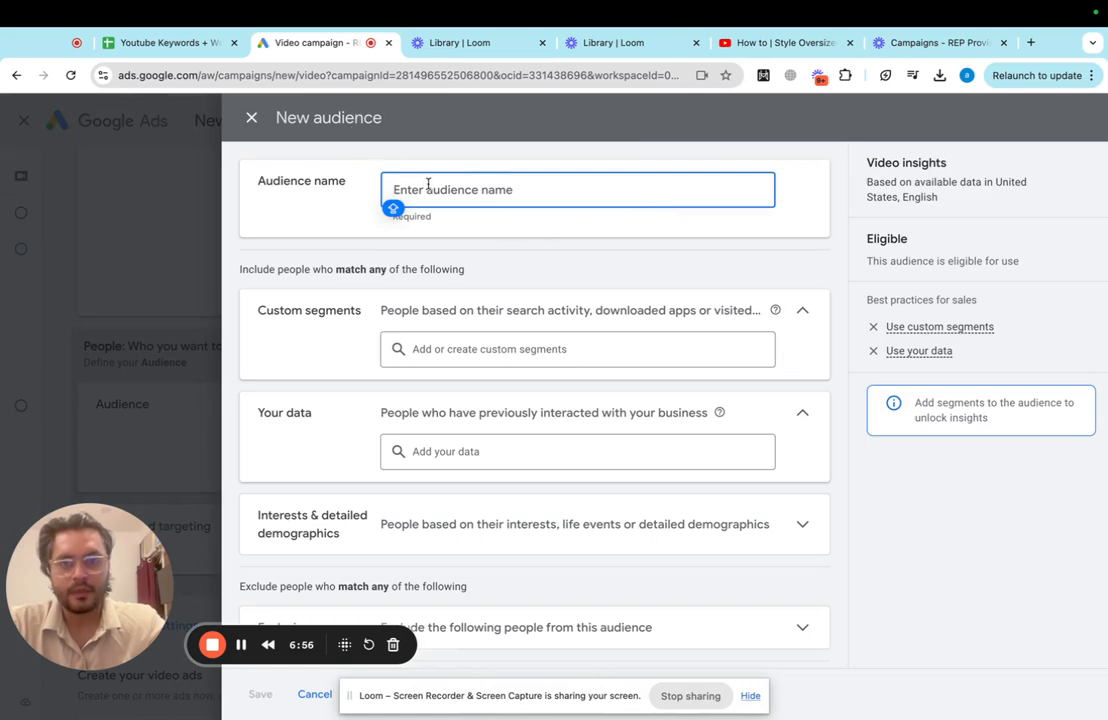
# Step: Browse the website visitor segments available as your data for the new audience, selecting none
pyautogui.scroll(-1, 400, 290)
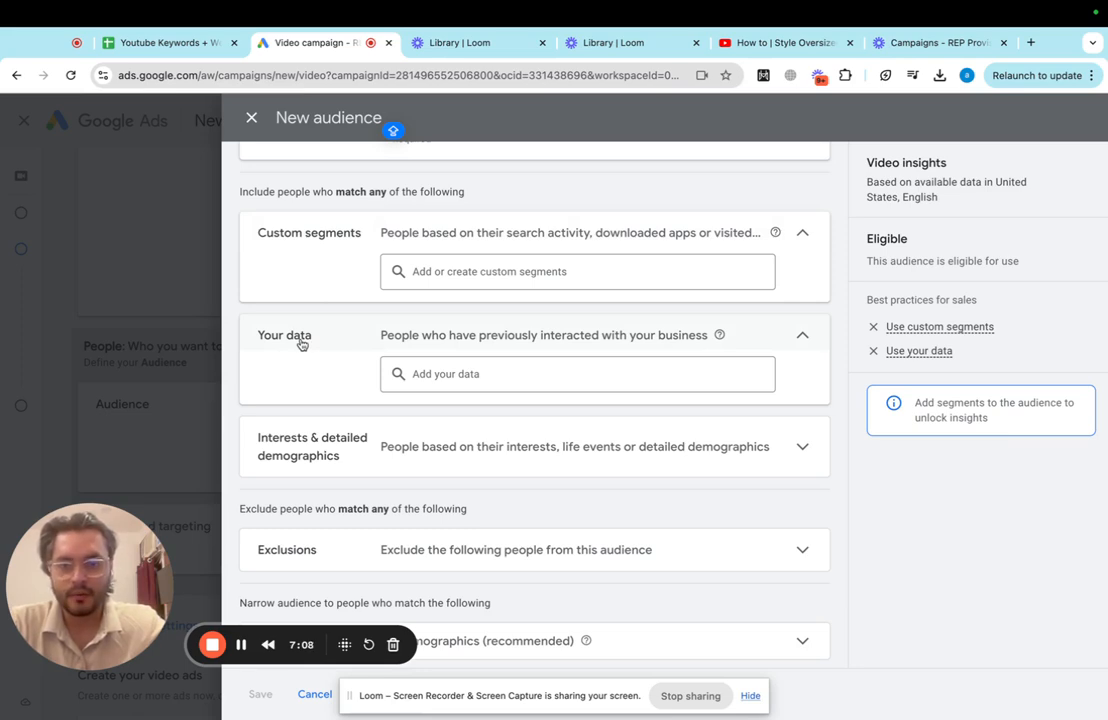
pyautogui.click(390, 370)
pyautogui.click(479, 370)
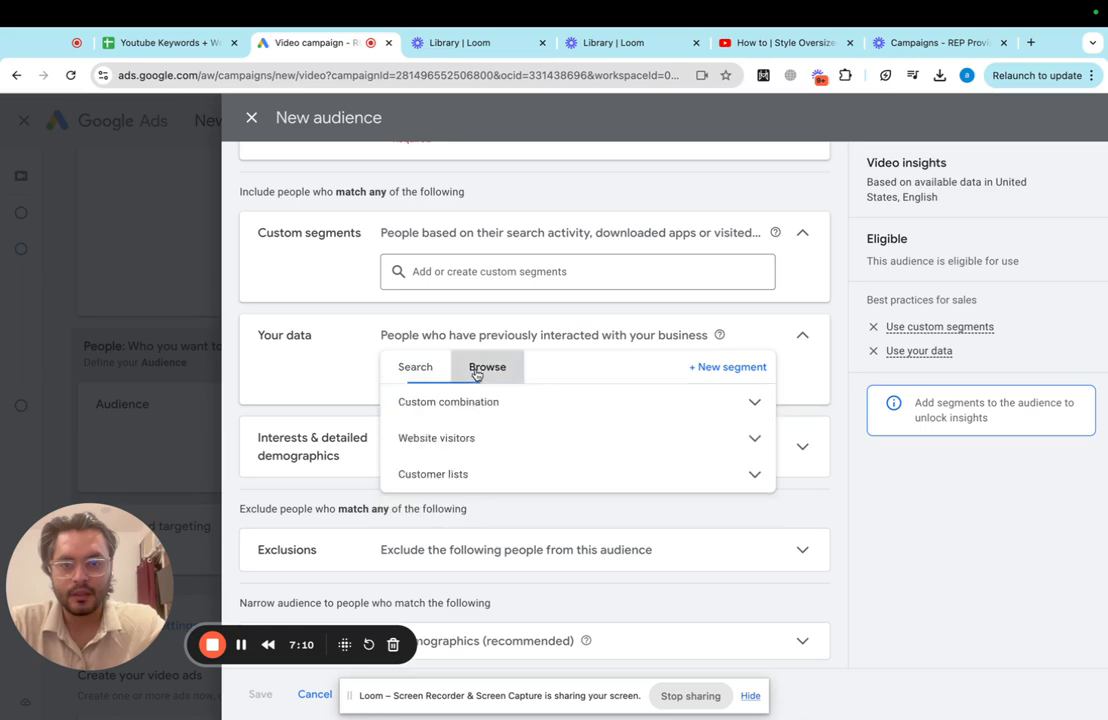
pyautogui.click(466, 438)
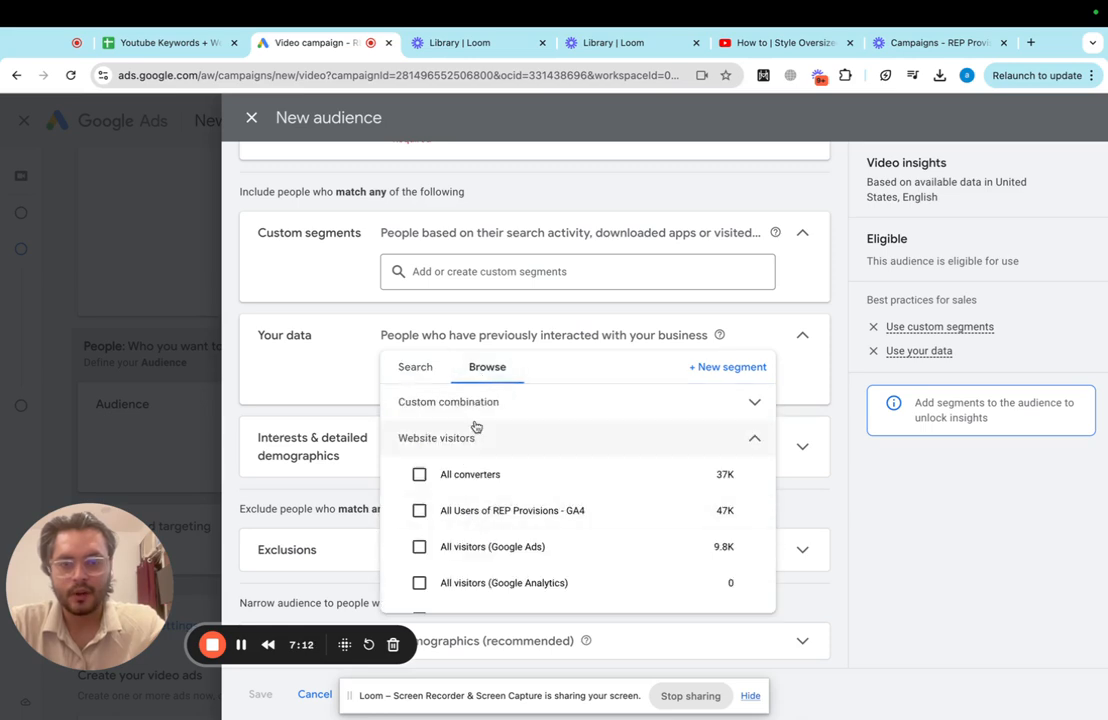
pyautogui.scroll(-5, 451, 522)
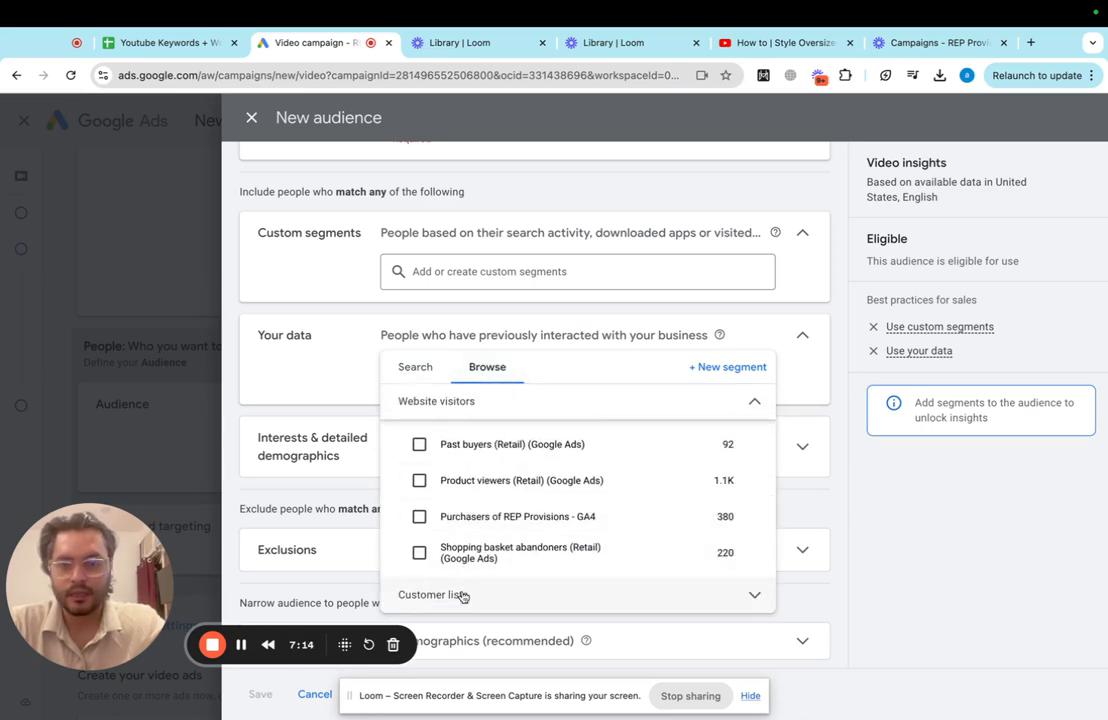
pyautogui.click(325, 387)
# Step: Review the suggested interests and detailed demographics segments for the new audience without adding any
pyautogui.scroll(-1, 388, 435)
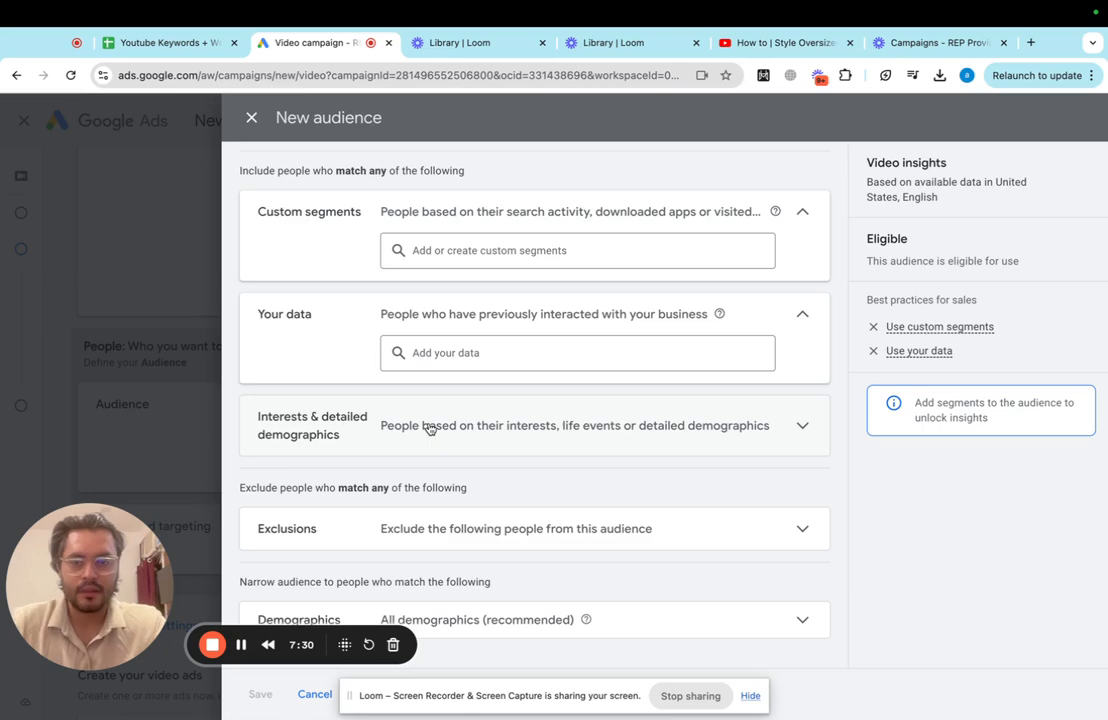
pyautogui.click(429, 428)
pyautogui.click(448, 470)
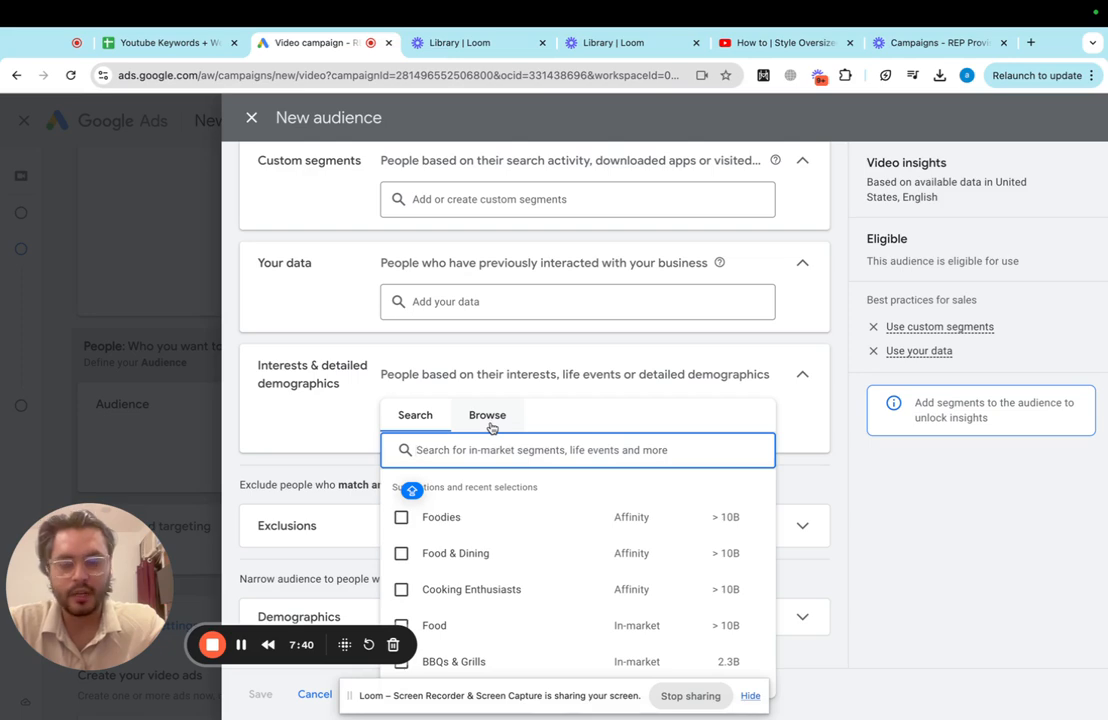
pyautogui.click(270, 366)
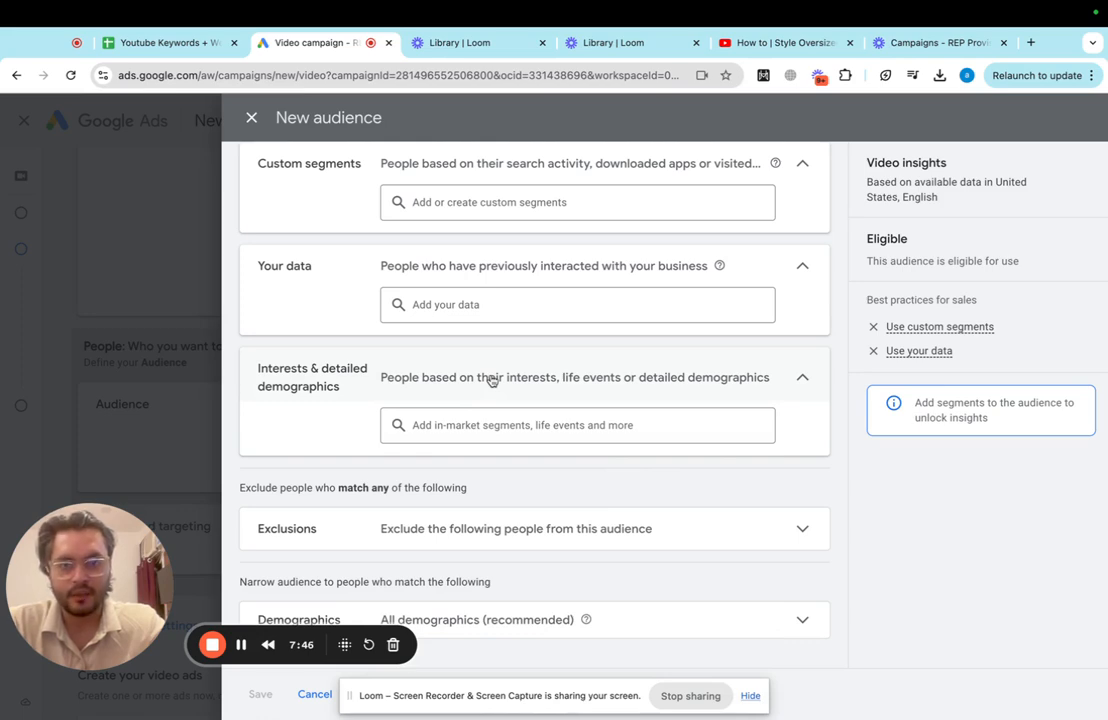
# Step: Start a new custom segment for the audience and name it "KEYWORDS + COMP"
pyautogui.click(486, 210)
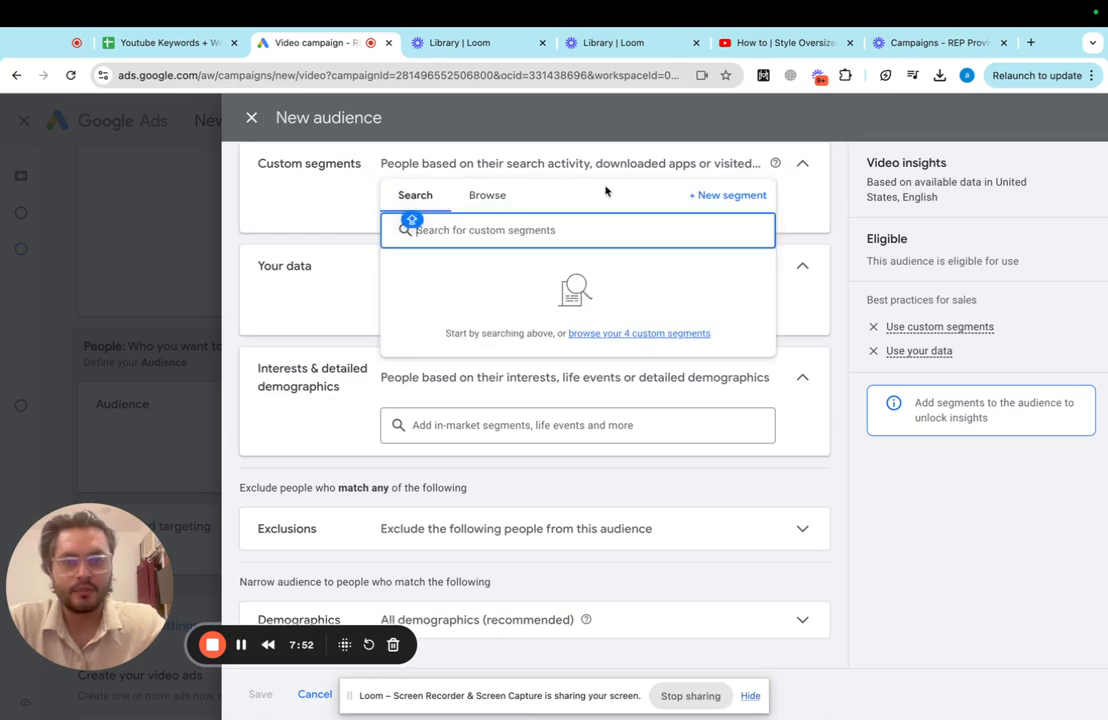
pyautogui.click(729, 197)
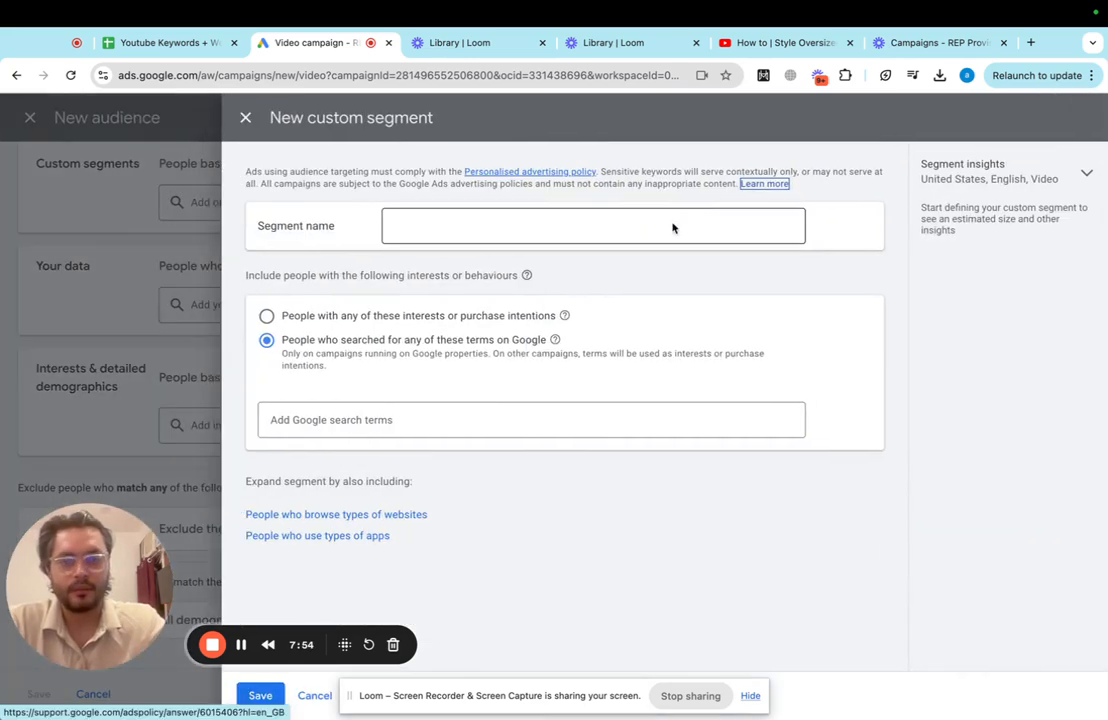
pyautogui.click(597, 225)
pyautogui.press('capslock')
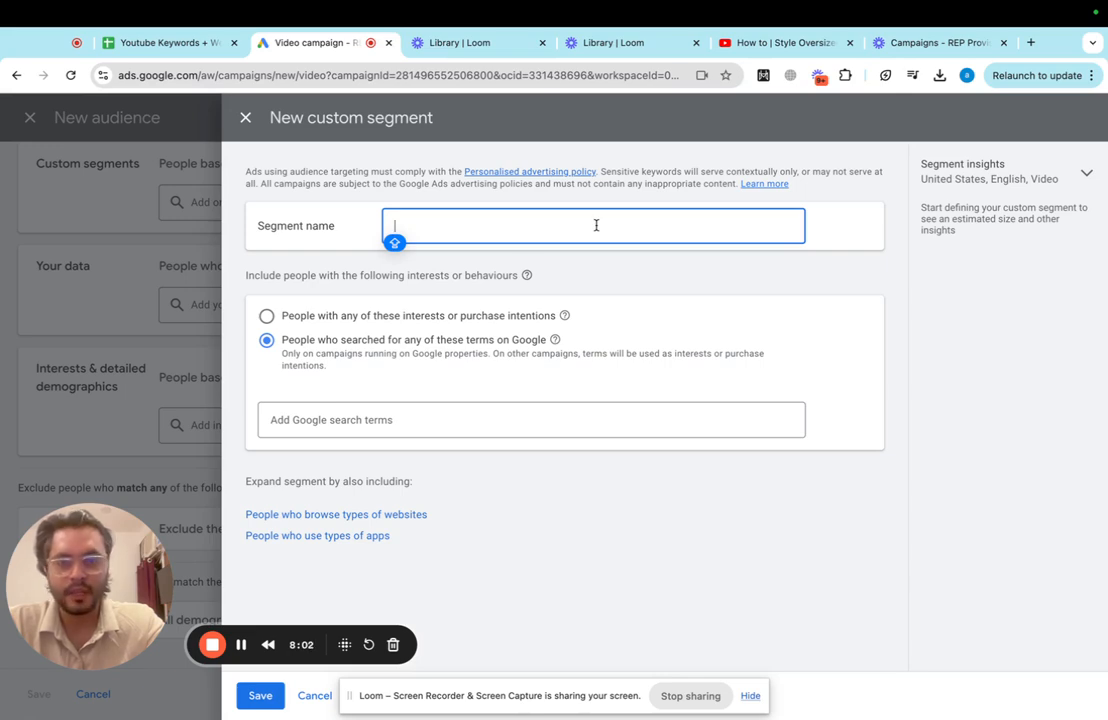
pyautogui.write('KEY')
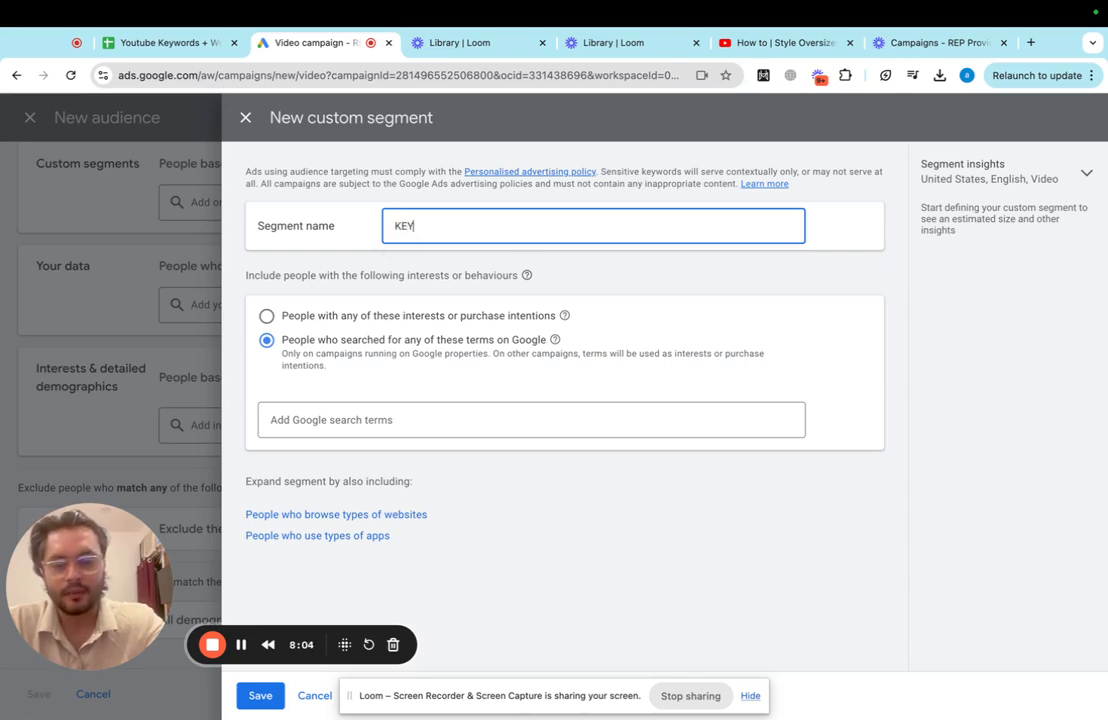
pyautogui.write('WORDS +')
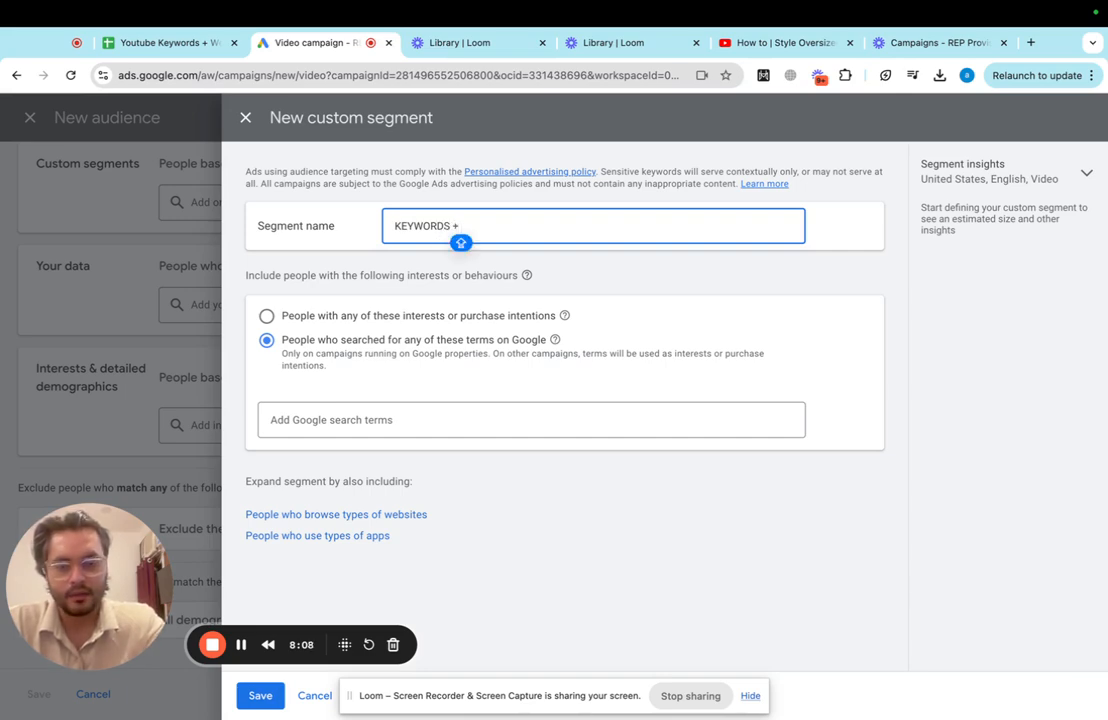
pyautogui.write(' cu')
pyautogui.press('BackSpace')
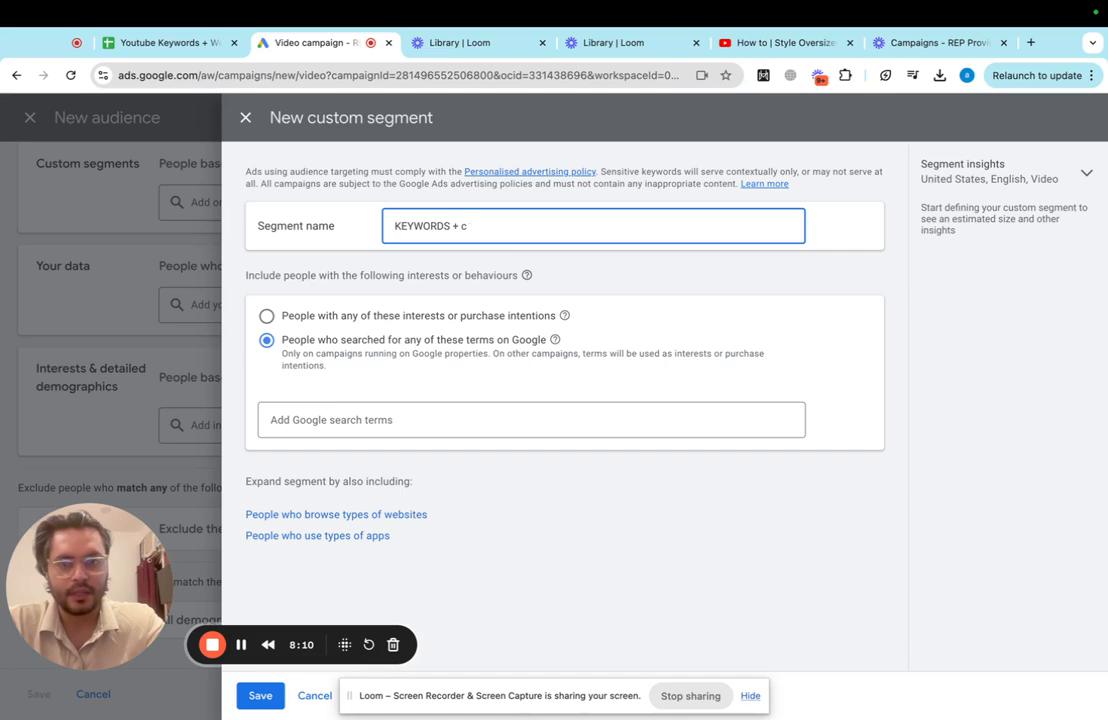
pyautogui.press('BackSpace')
pyautogui.write('cOM')
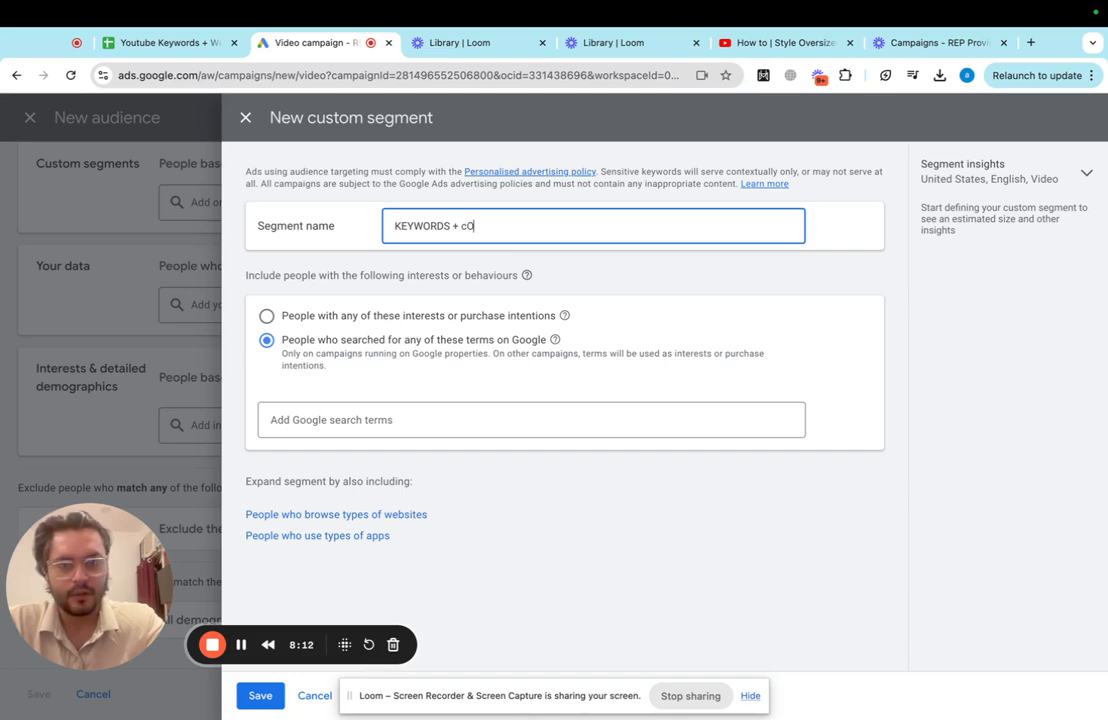
pyautogui.press('BackSpace')
pyautogui.press('BackSpace')
pyautogui.press('BackSpace')
pyautogui.press('capslock')
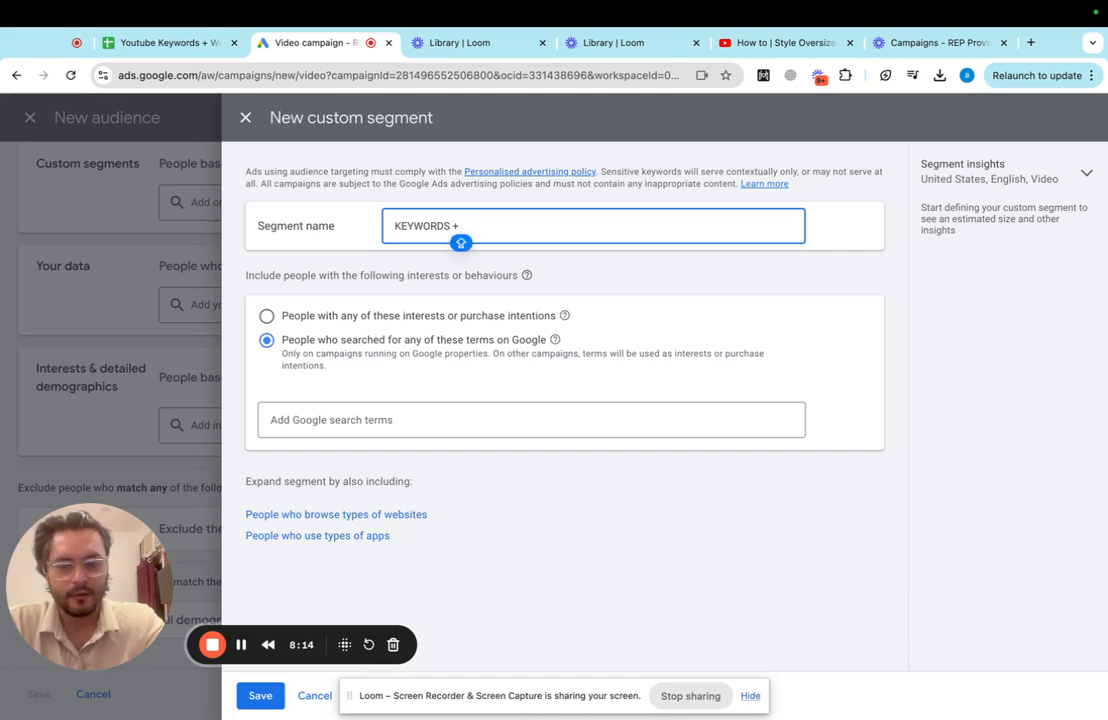
pyautogui.write('COMP')
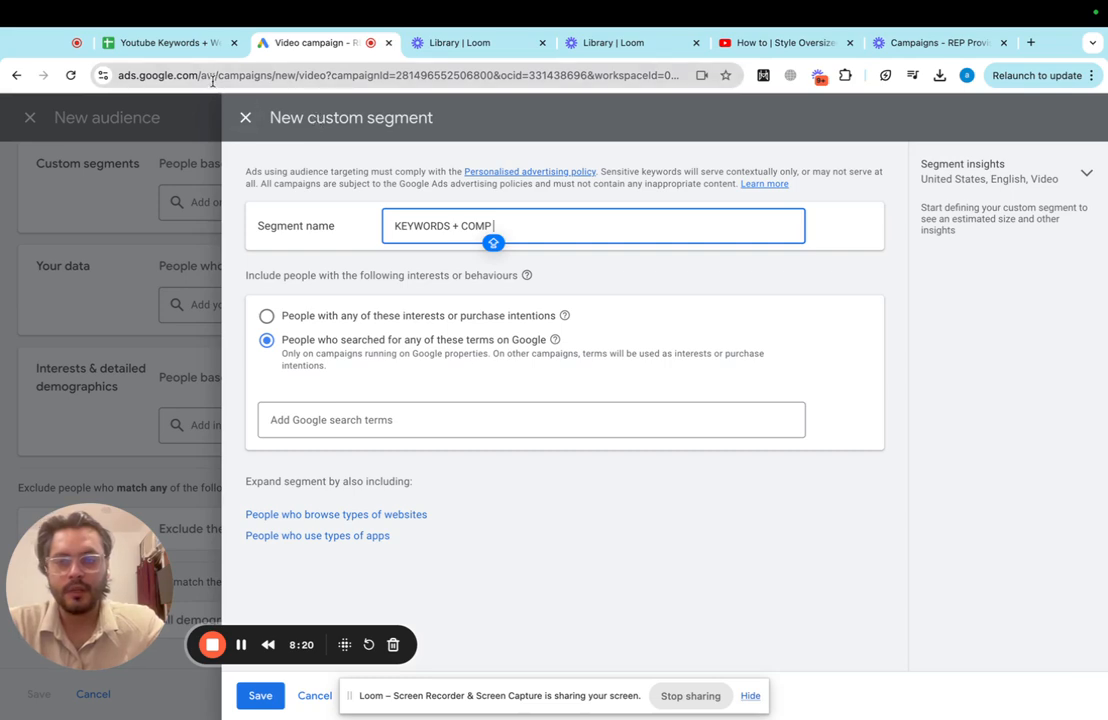
# Step: Review the Level 1 keywords and competitor websites in the "Youtube Keywords + Web" Google Sheet, then return to Google Ads
pyautogui.click(191, 50)
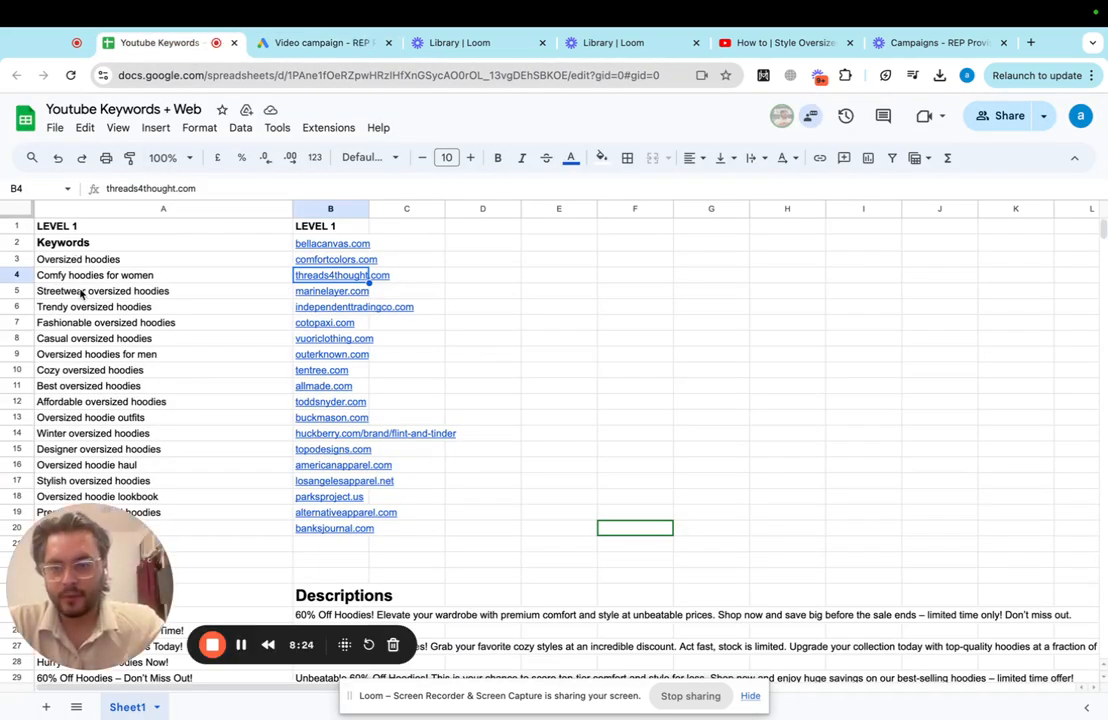
pyautogui.scroll(-1, 82, 300)
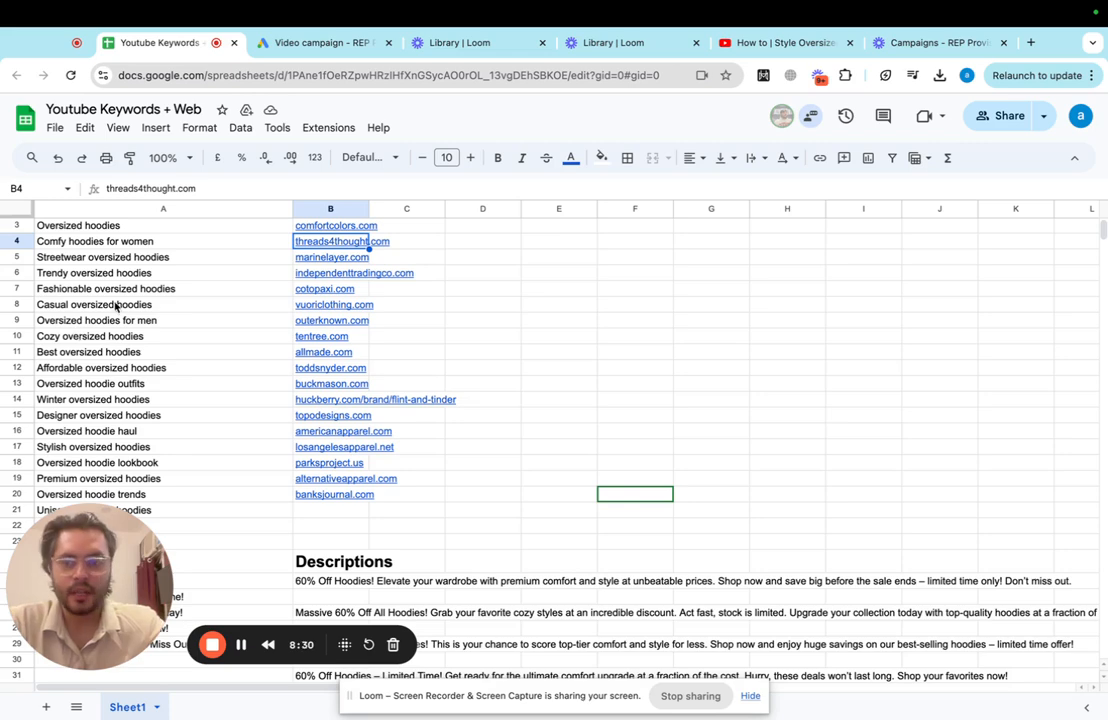
pyautogui.scroll(1, 316, 281)
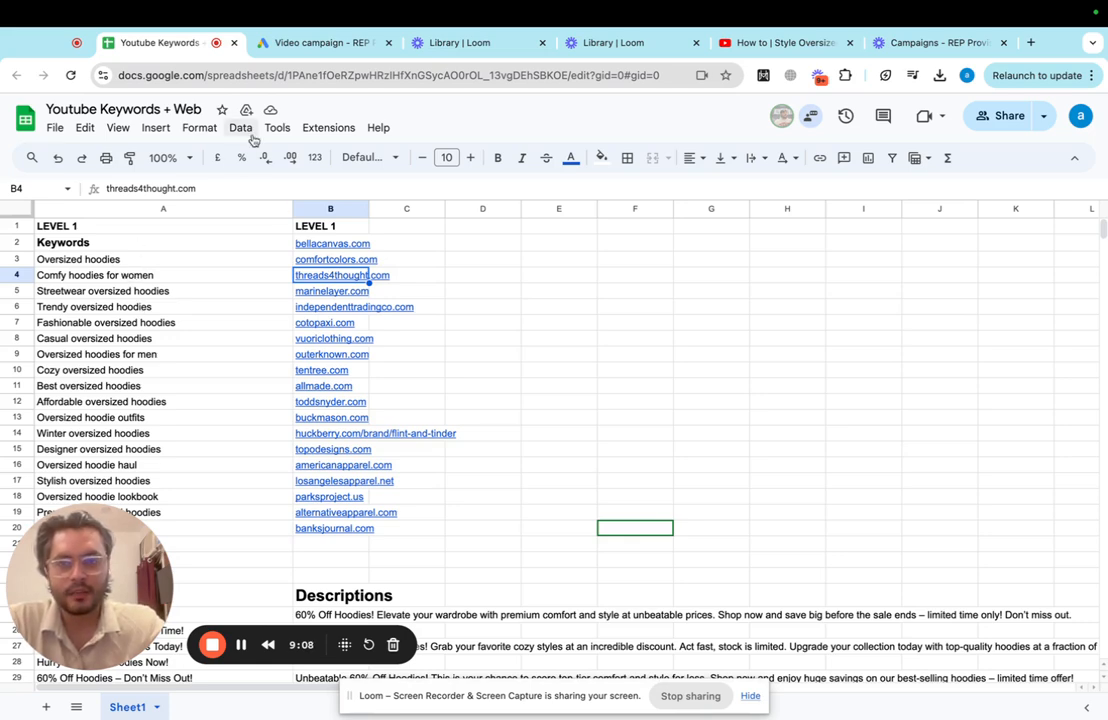
pyautogui.click(351, 47)
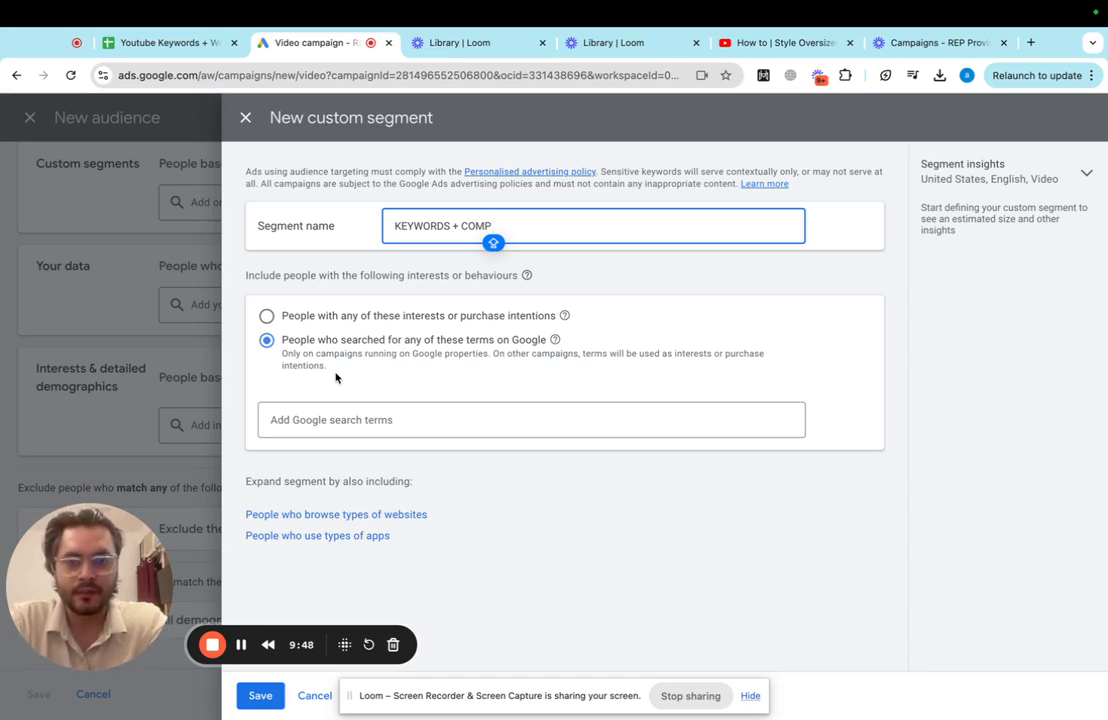
# Step: Copy the keyword "Oversized hoodies" from the Google Sheet and add it to the custom segment's Google search terms in Google Ads
pyautogui.click(160, 43)
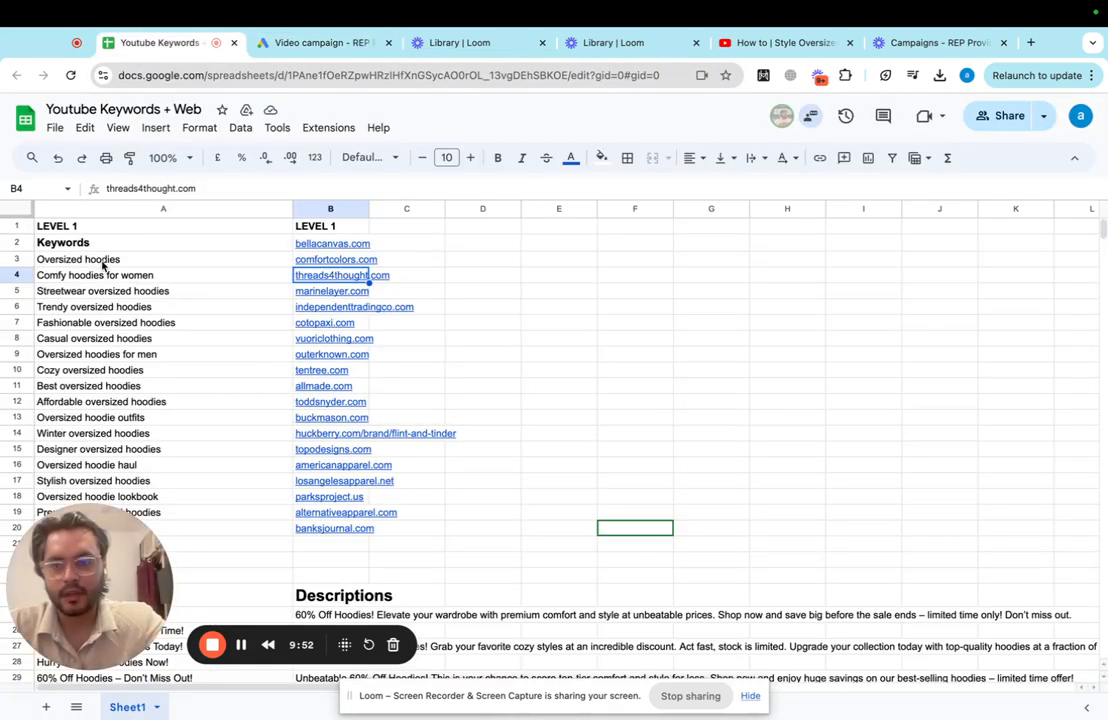
pyautogui.moveTo(102, 262)
pyautogui.mouseDown()
pyautogui.moveTo(108, 356)
pyautogui.moveTo(111, 270)
pyautogui.mouseUp()
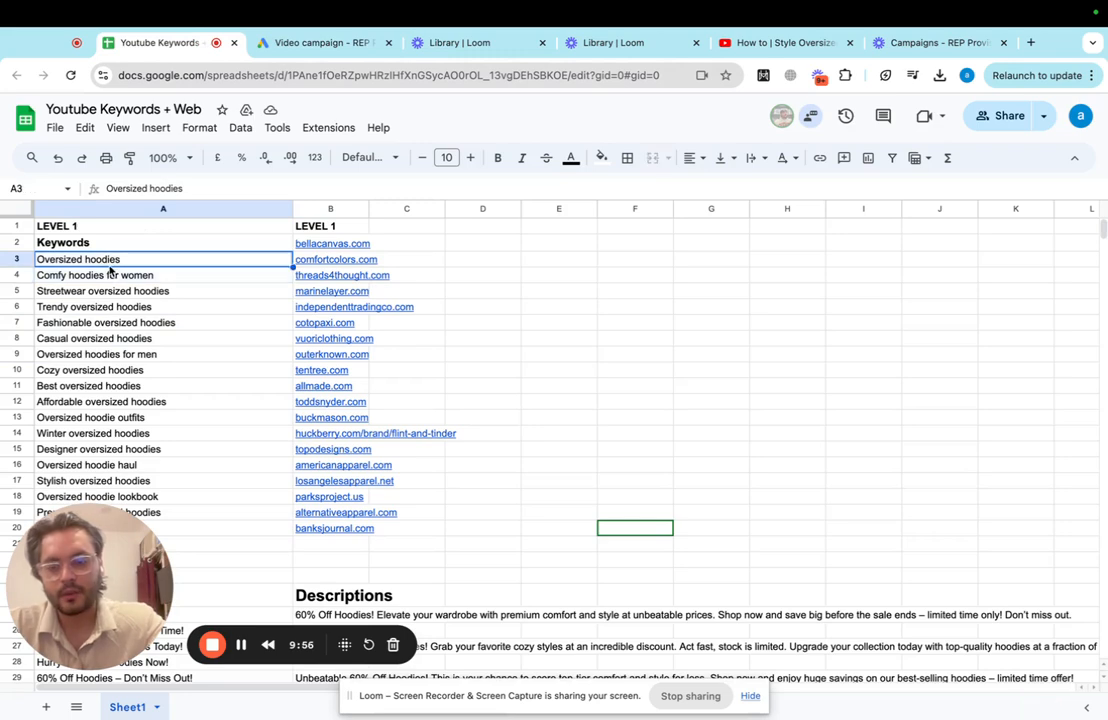
pyautogui.click(321, 40)
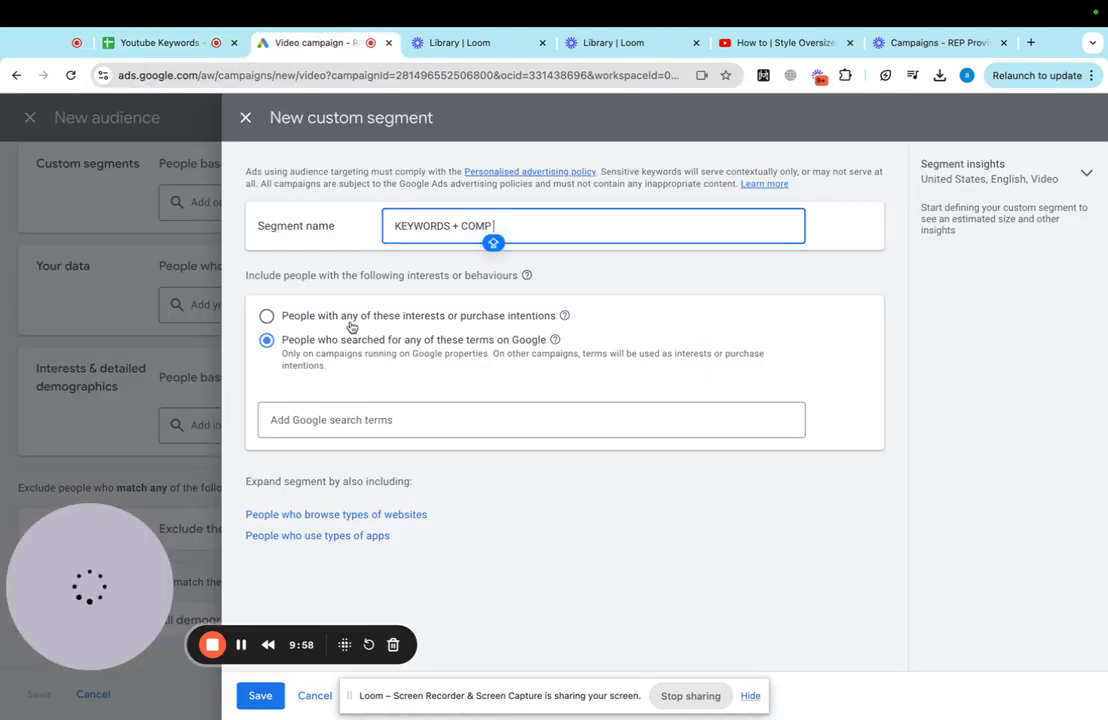
pyautogui.click(300, 422)
pyautogui.write('Oversized hoodies')
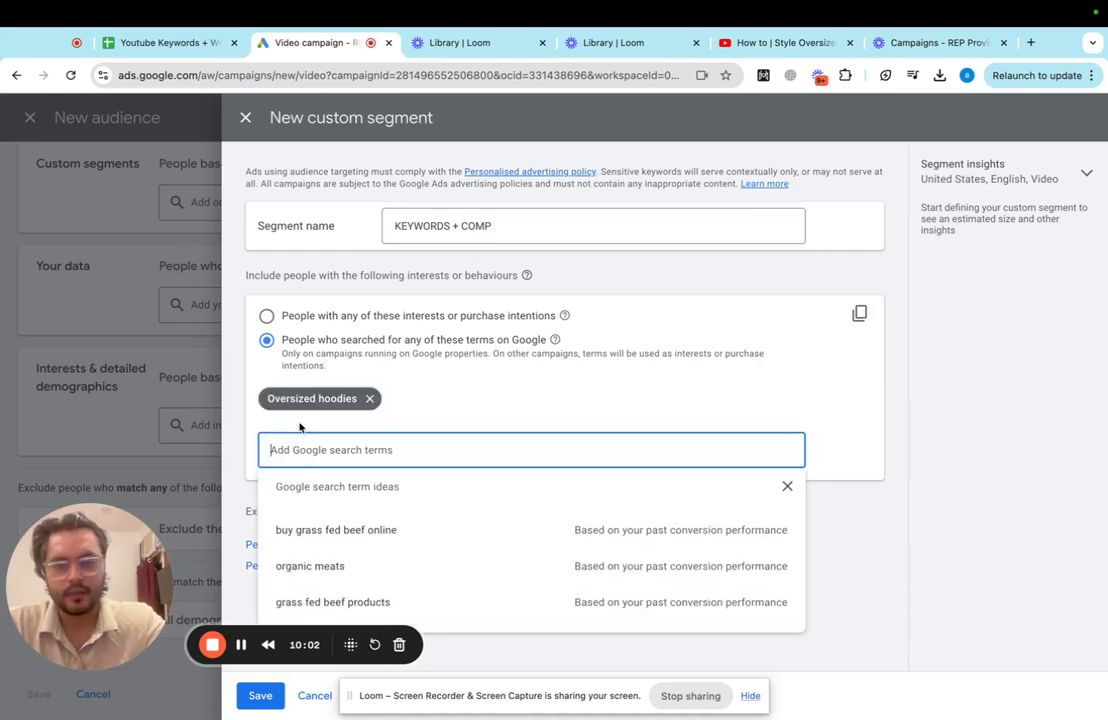
# Step: Copy "Comfy hoodies for women" from the Google Sheet into the custom segment's Google search terms in Google Ads
pyautogui.click(161, 40)
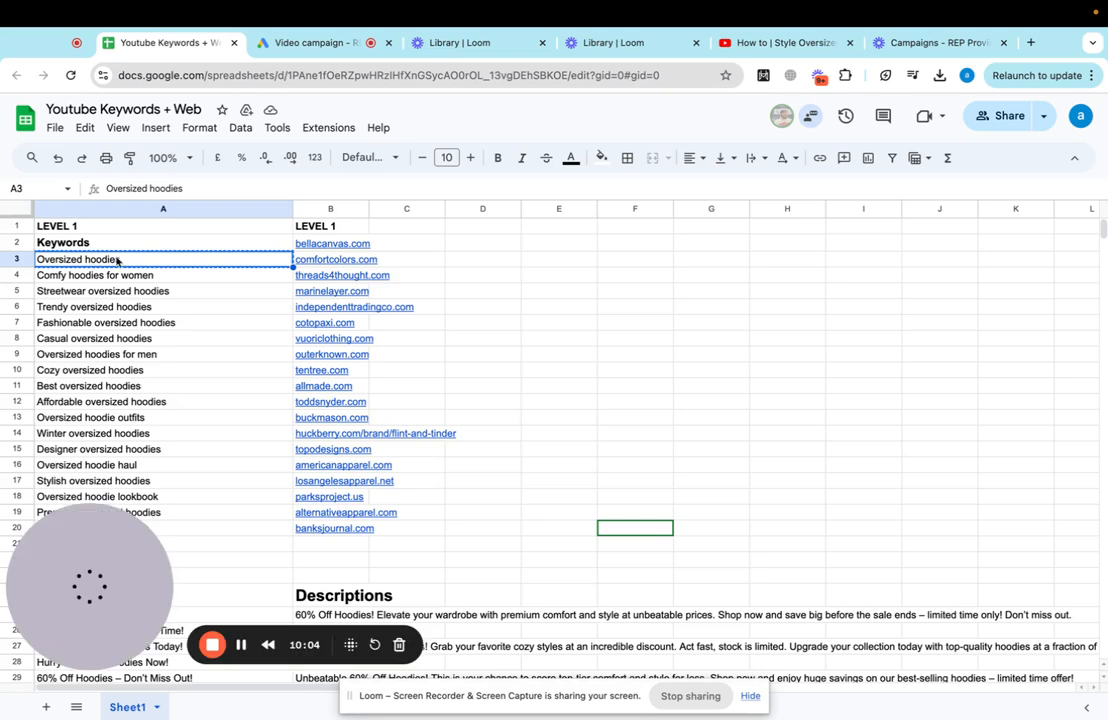
pyautogui.click(111, 274)
pyautogui.hotkey('ctrl', 'c')
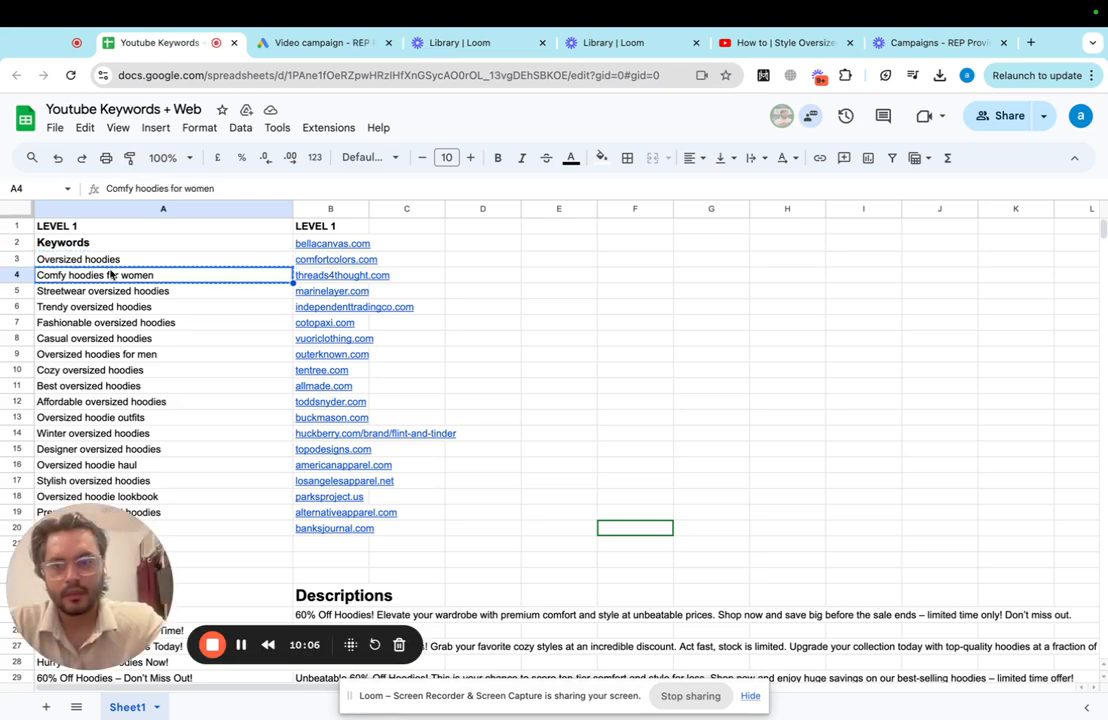
pyautogui.click(327, 42)
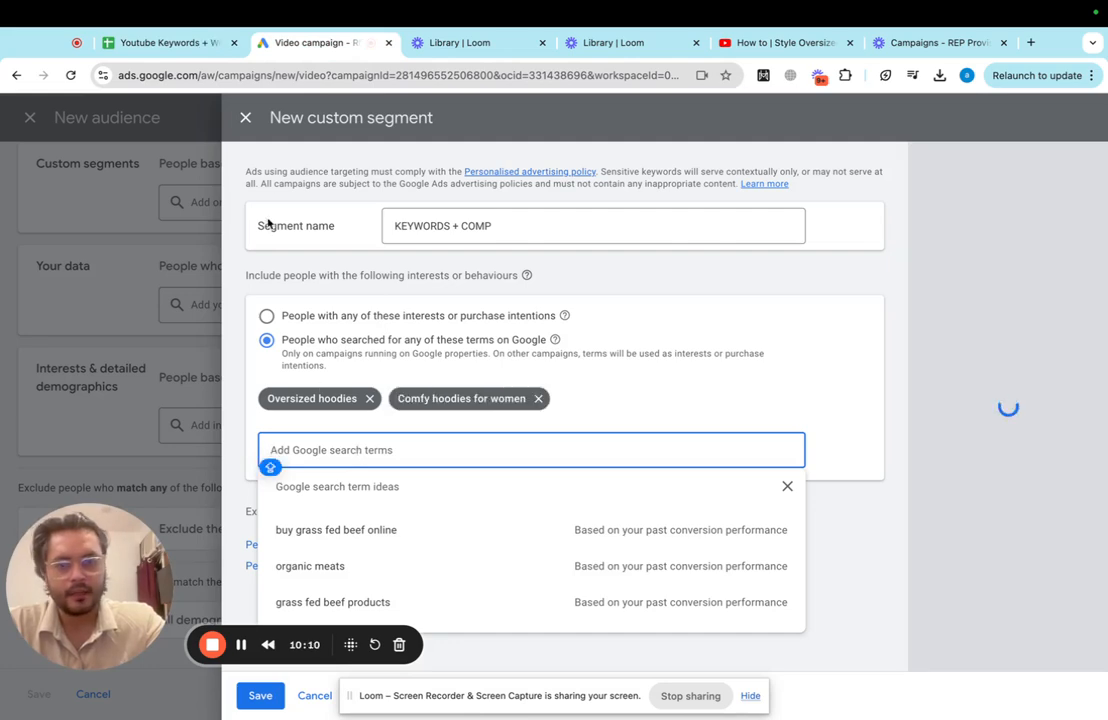
# Step: Copy "Trendy oversized hoodies" from the Google Sheet into the custom segment's Google search terms in Google Ads
pyautogui.click(168, 40)
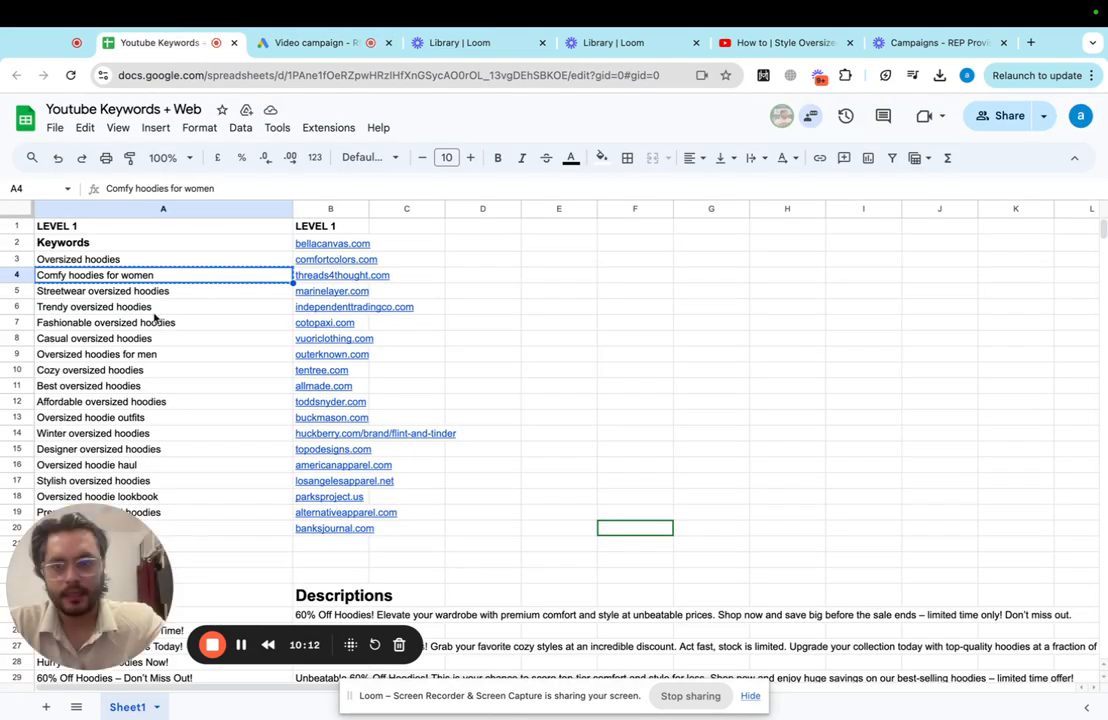
pyautogui.click(140, 309)
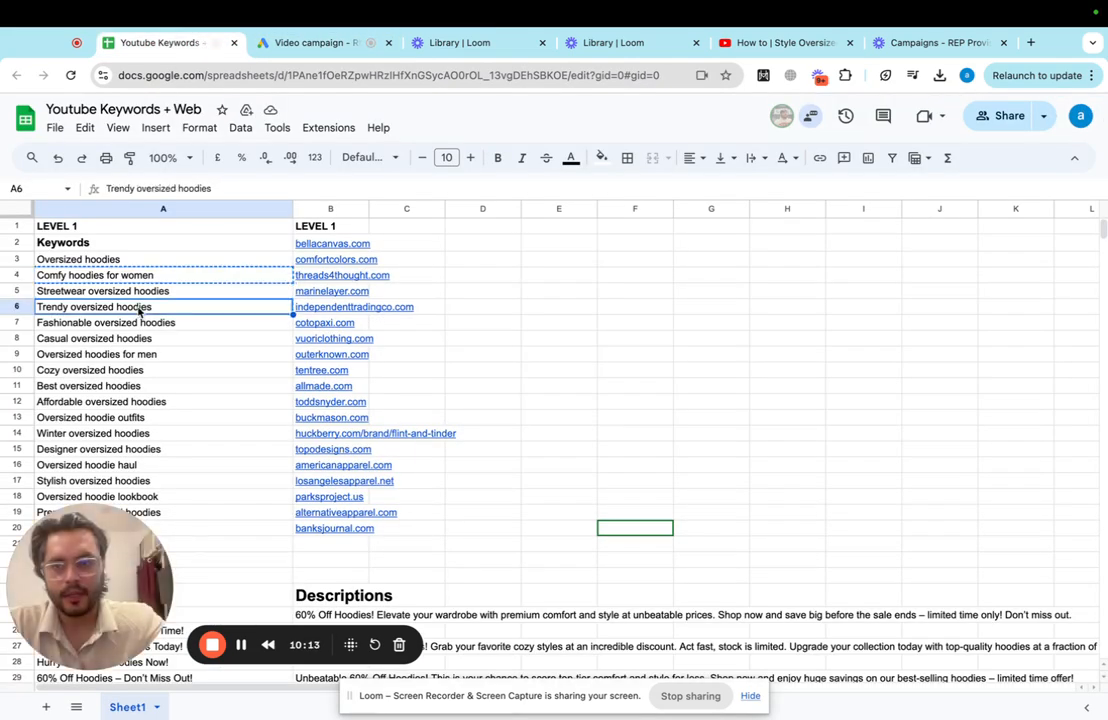
pyautogui.click(330, 42)
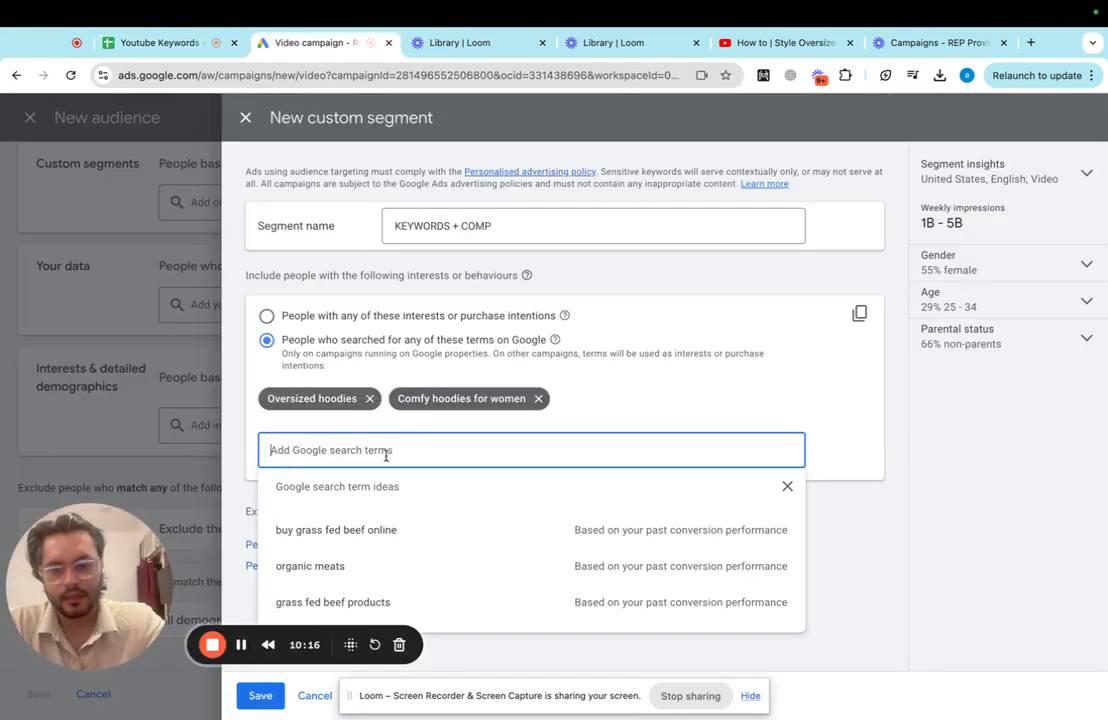
pyautogui.hotkey('ctrl', 'v')
pyautogui.click(809, 339)
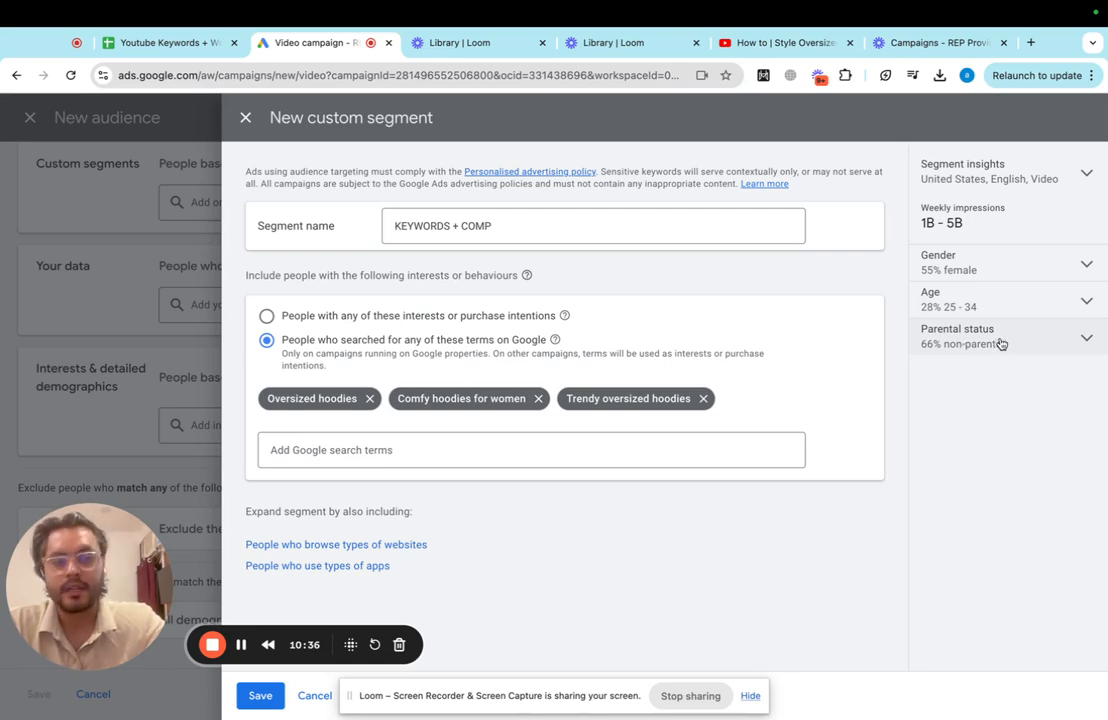
# Step: Expand the segment with people who browse similar websites and add bellacanvas.com, copied from the Google Sheet, as a URL in Google Ads
pyautogui.click(358, 546)
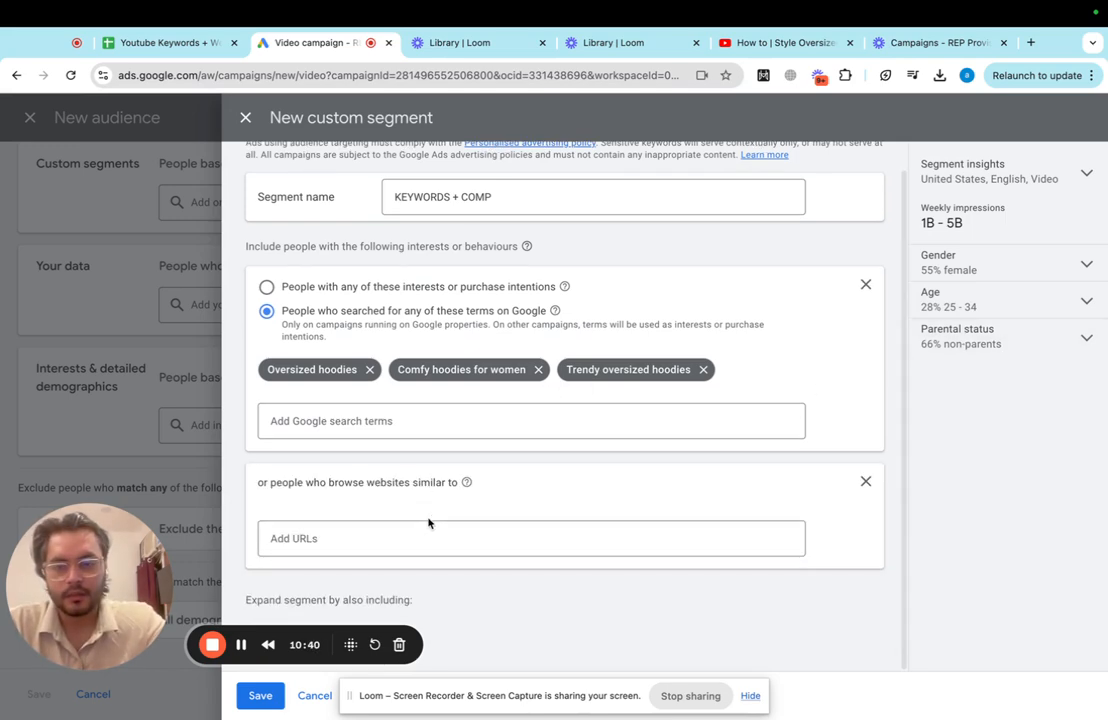
pyautogui.click(349, 540)
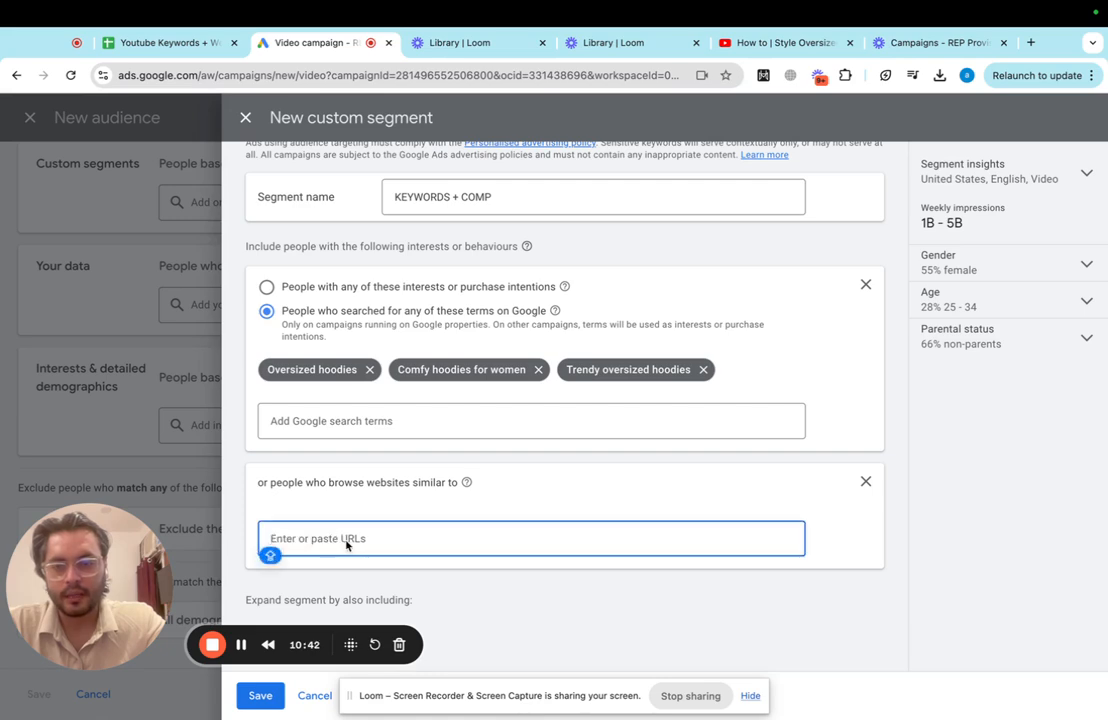
pyautogui.click(170, 46)
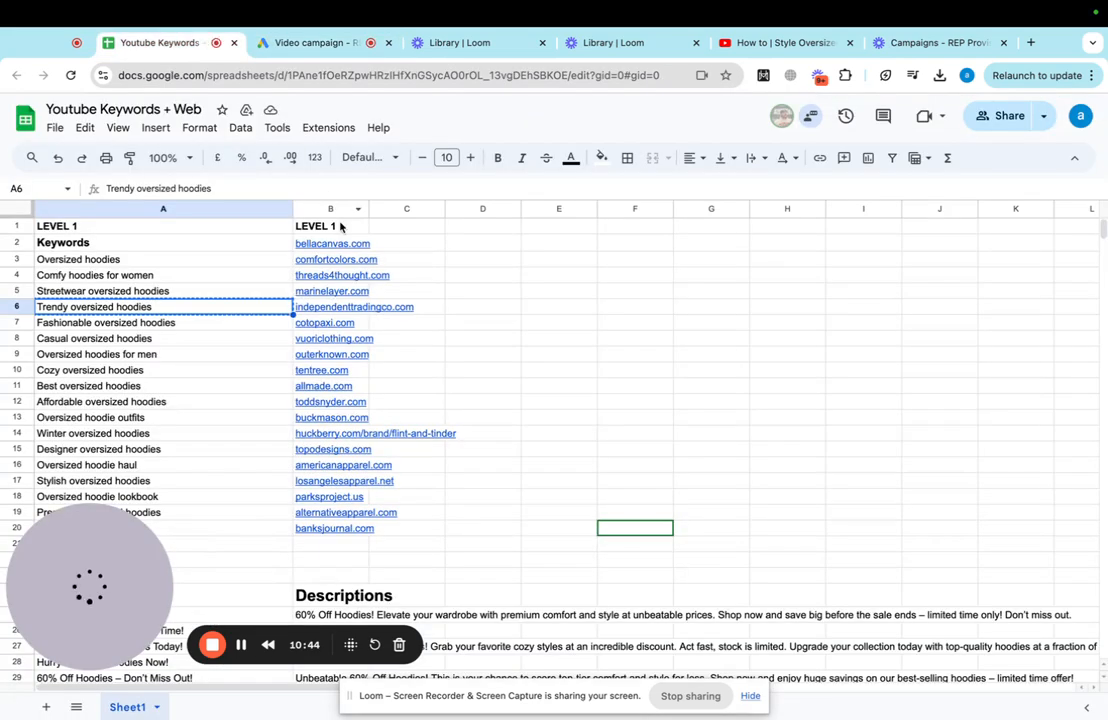
pyautogui.click(327, 247)
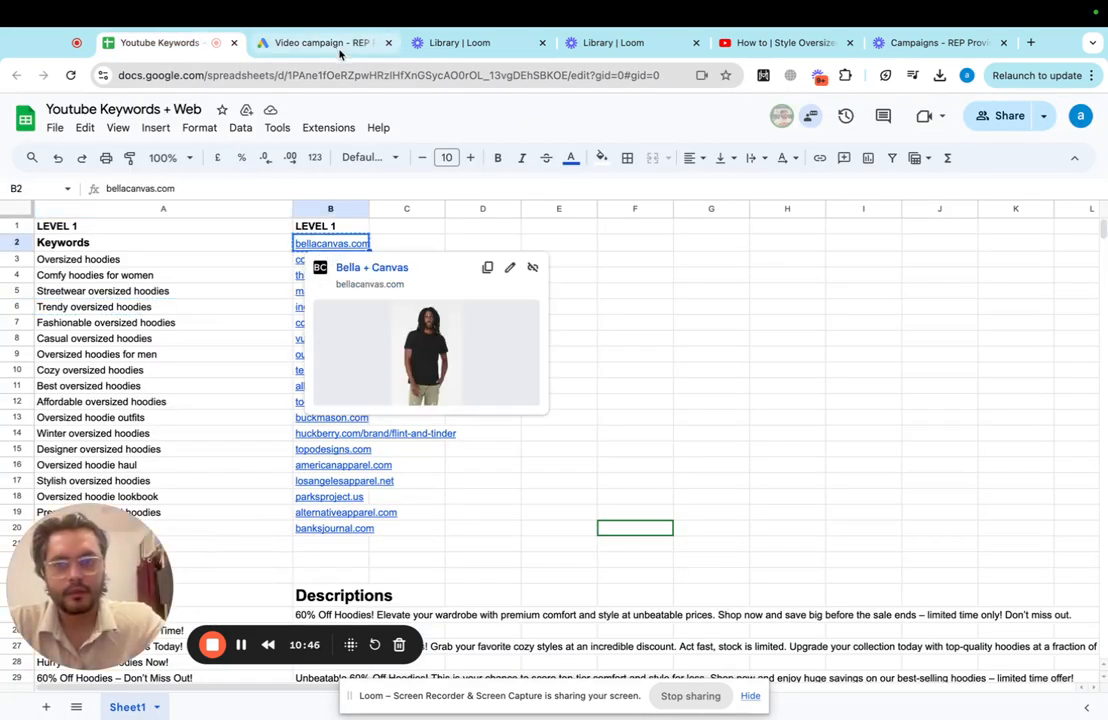
pyautogui.click(330, 44)
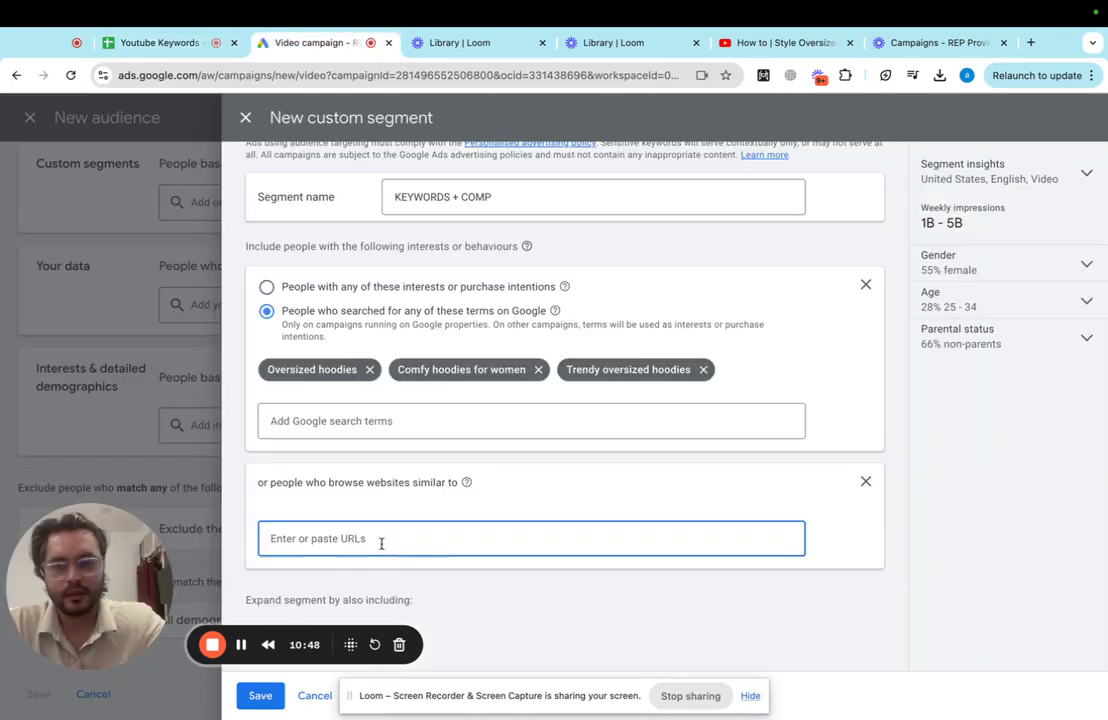
pyautogui.press('super+v')
# Step: Copy marinelayer.com from the Google Sheet into the segment's website URLs in Google Ads and save the custom segment
pyautogui.click(152, 44)
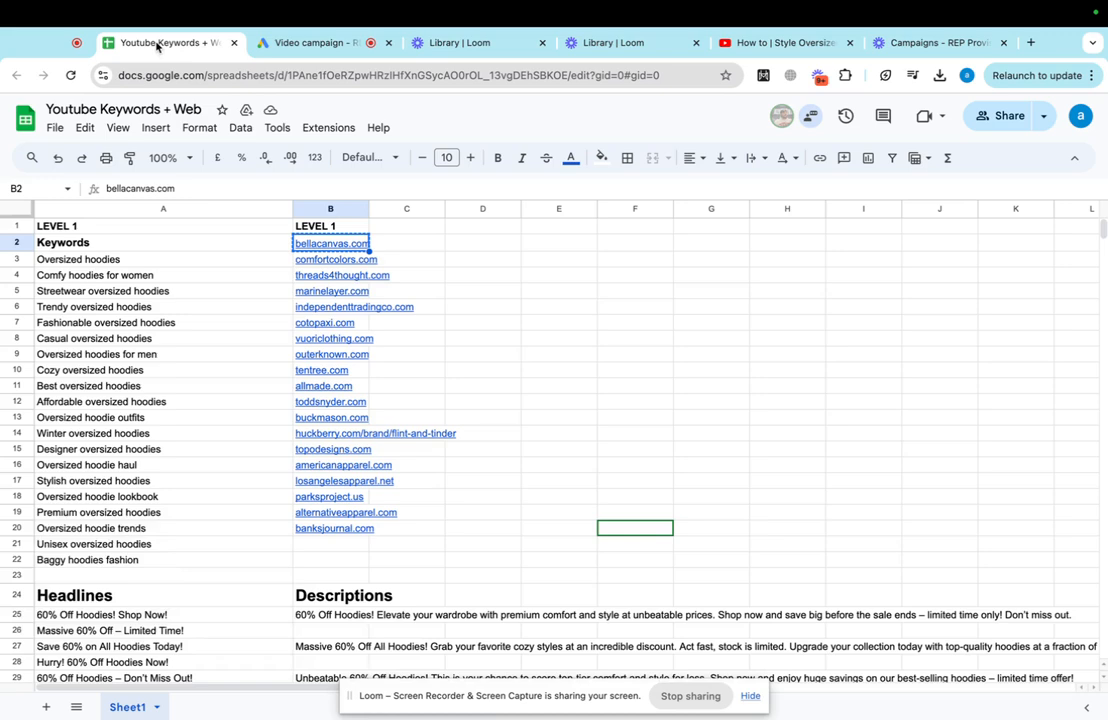
pyautogui.click(343, 293)
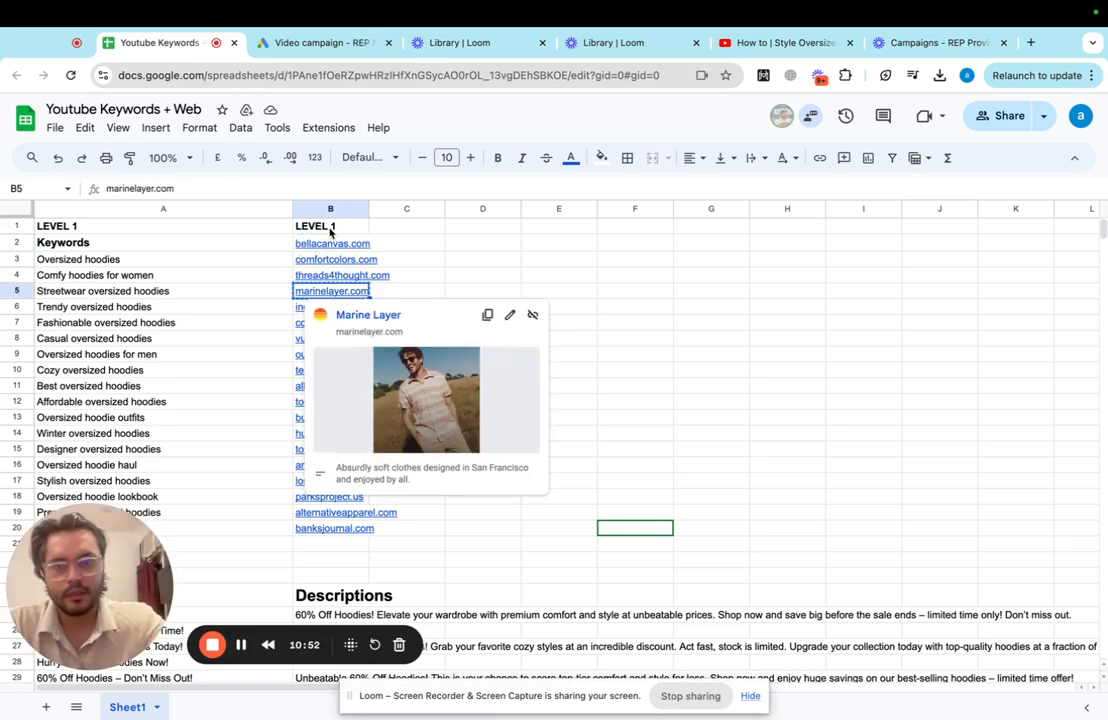
pyautogui.click(330, 43)
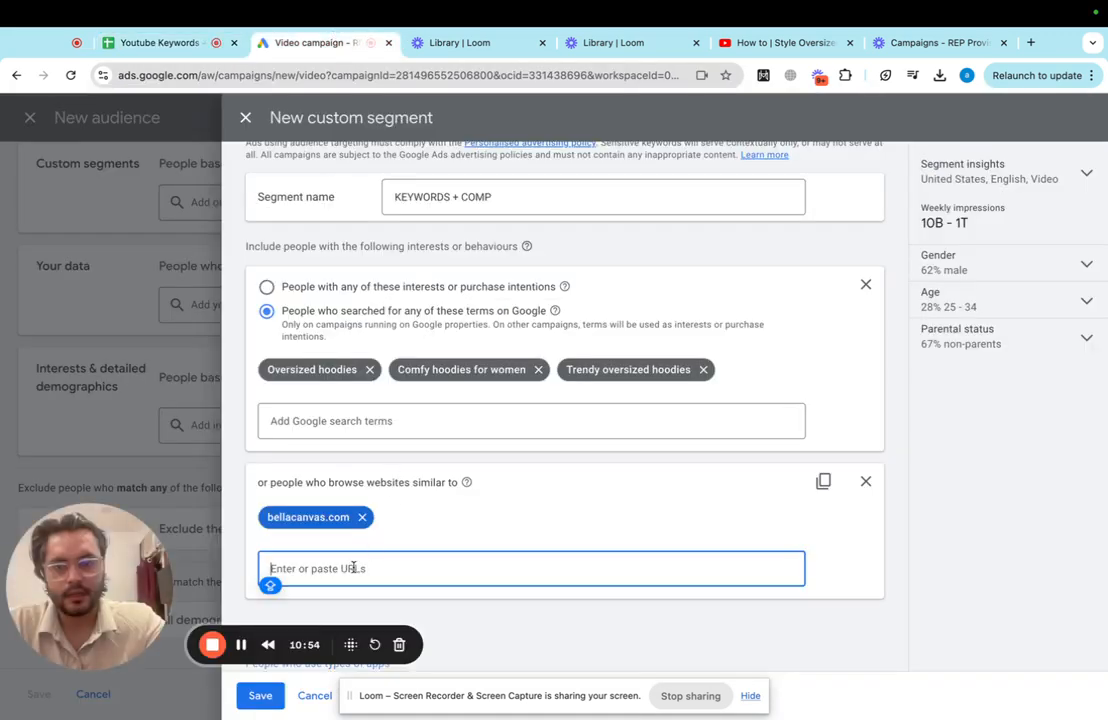
pyautogui.write('marinelayer.com')
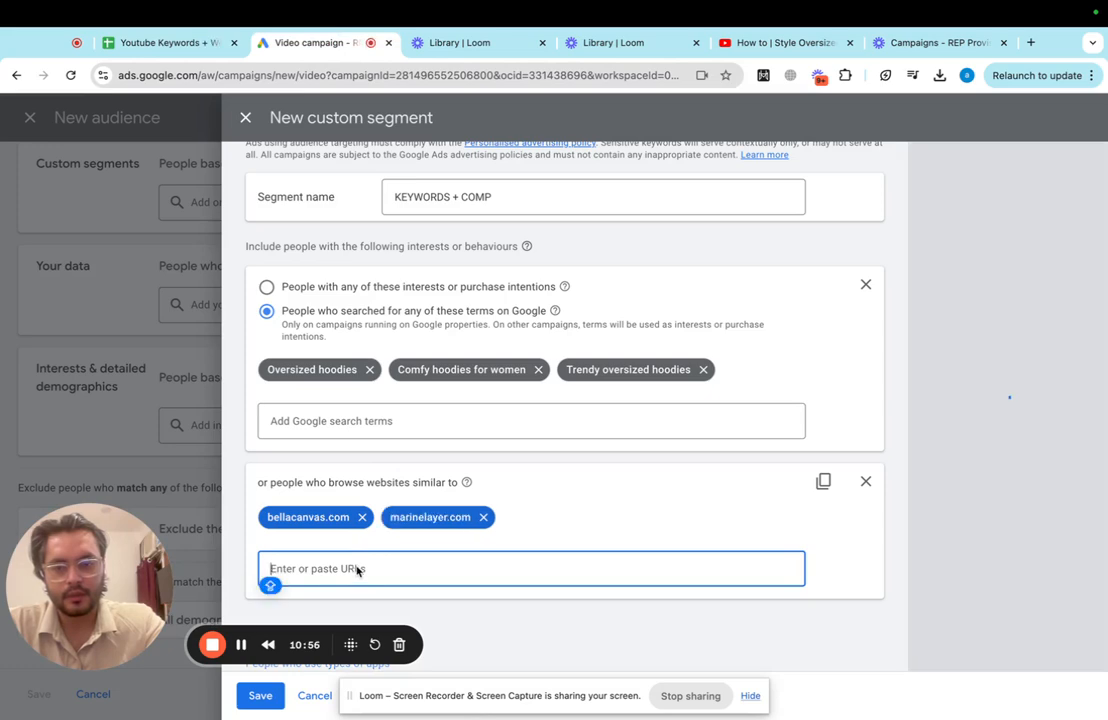
pyautogui.scroll(-1, 441, 547)
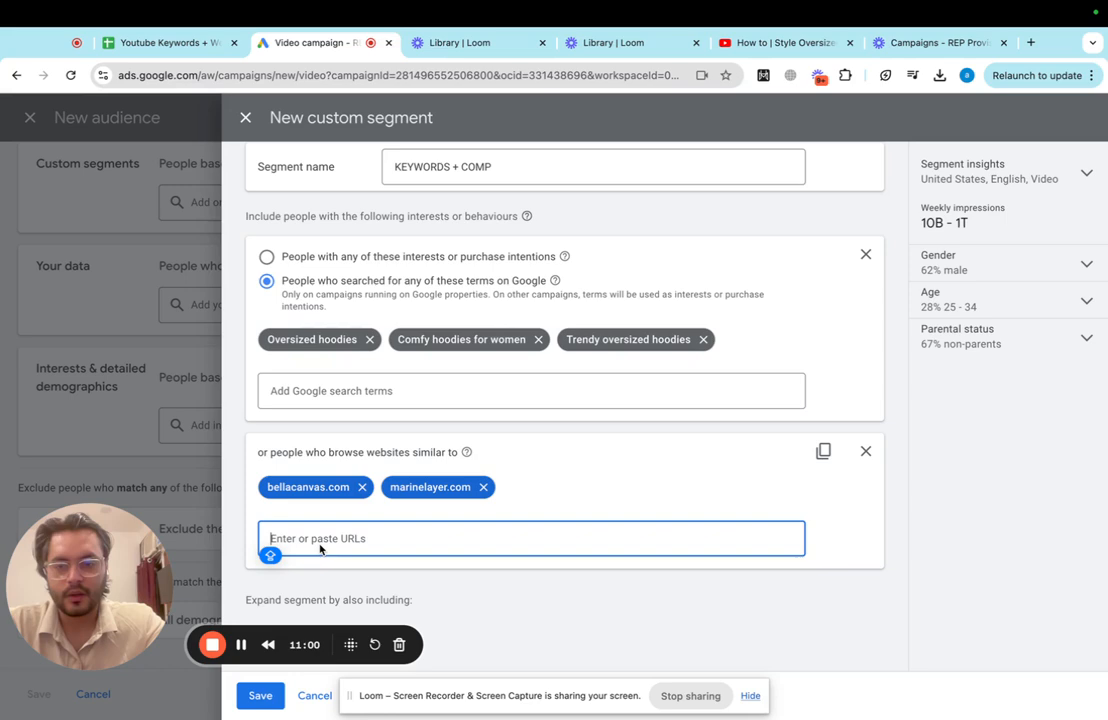
pyautogui.click(262, 703)
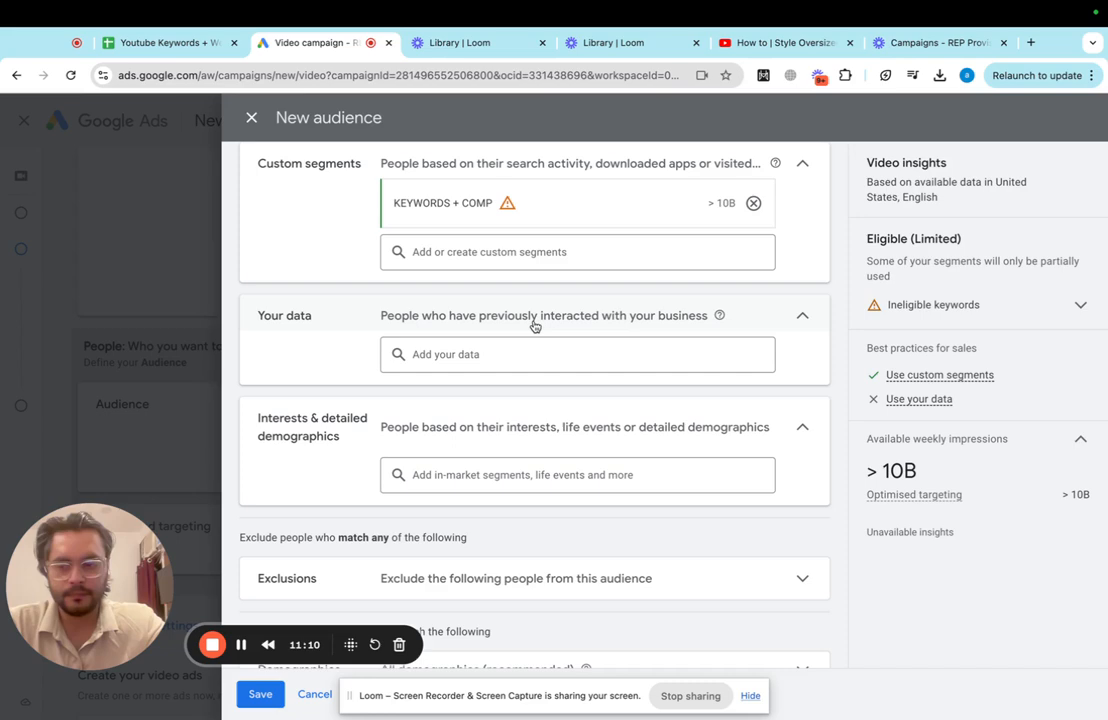
# Step: Examine the website visitor remarketing lists available as exclusions for the new audience, without selecting any
pyautogui.scroll(-1, 532, 415)
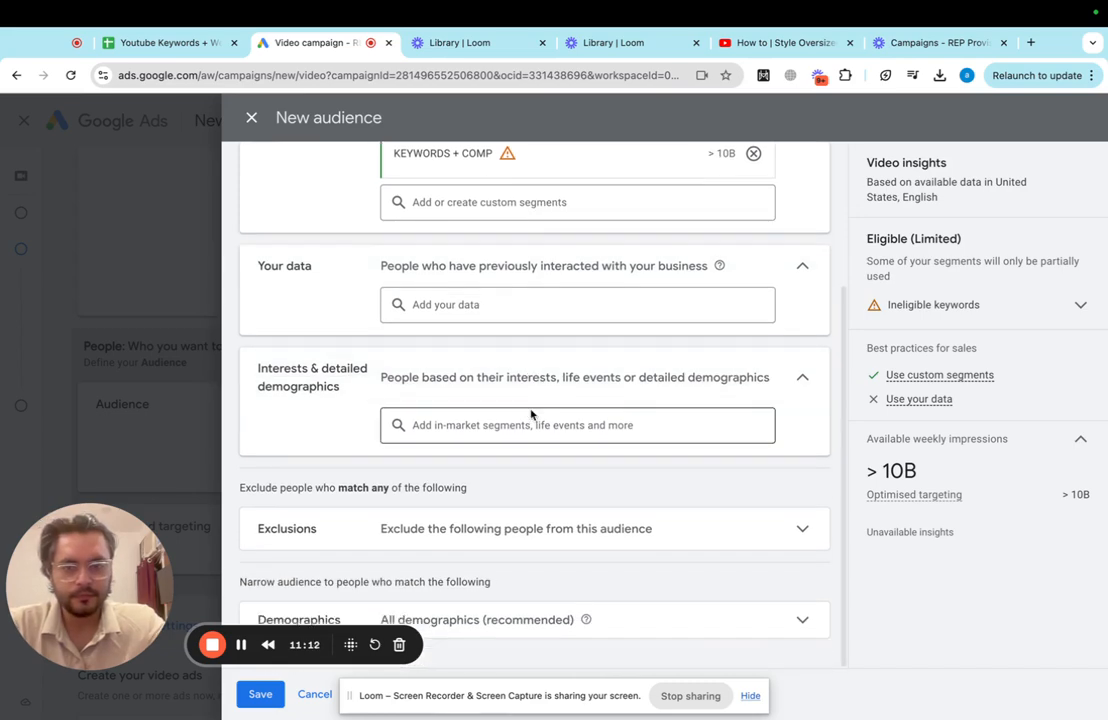
pyautogui.click(492, 530)
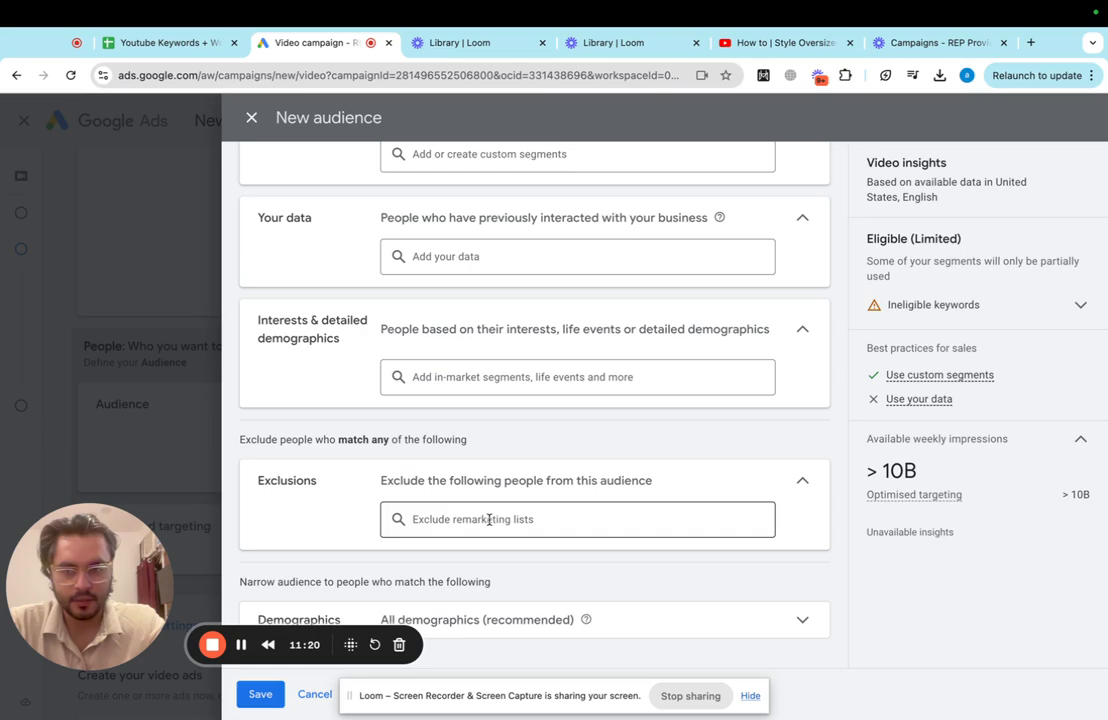
pyautogui.click(489, 519)
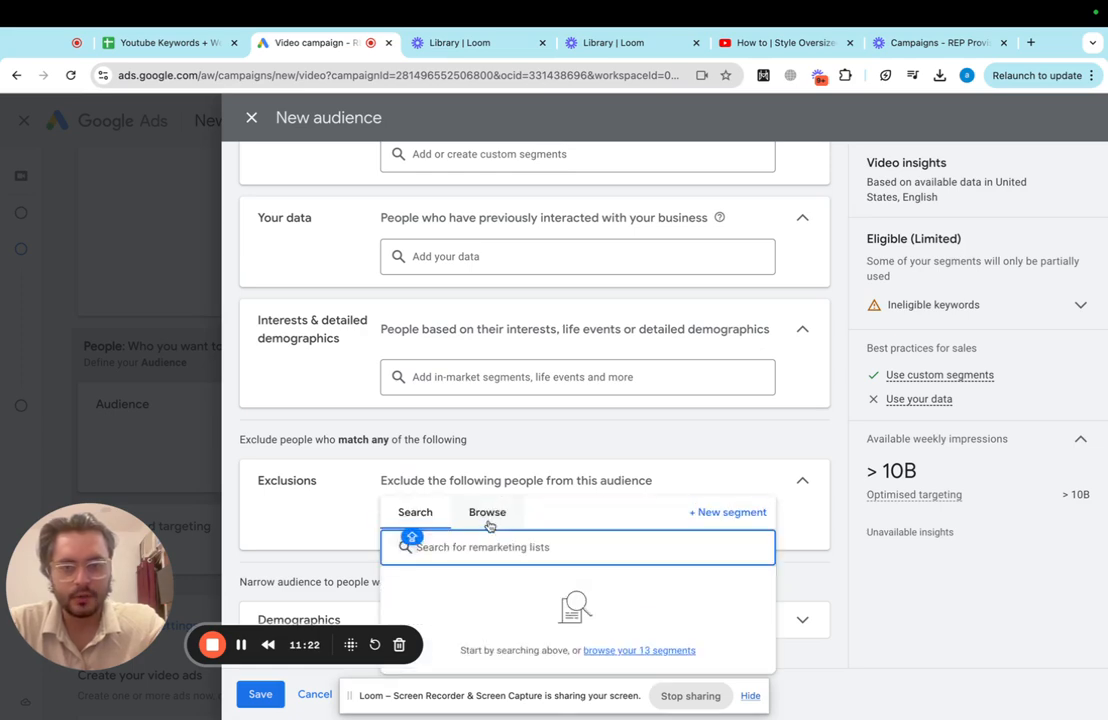
pyautogui.click(489, 524)
pyautogui.moveTo(463, 565)
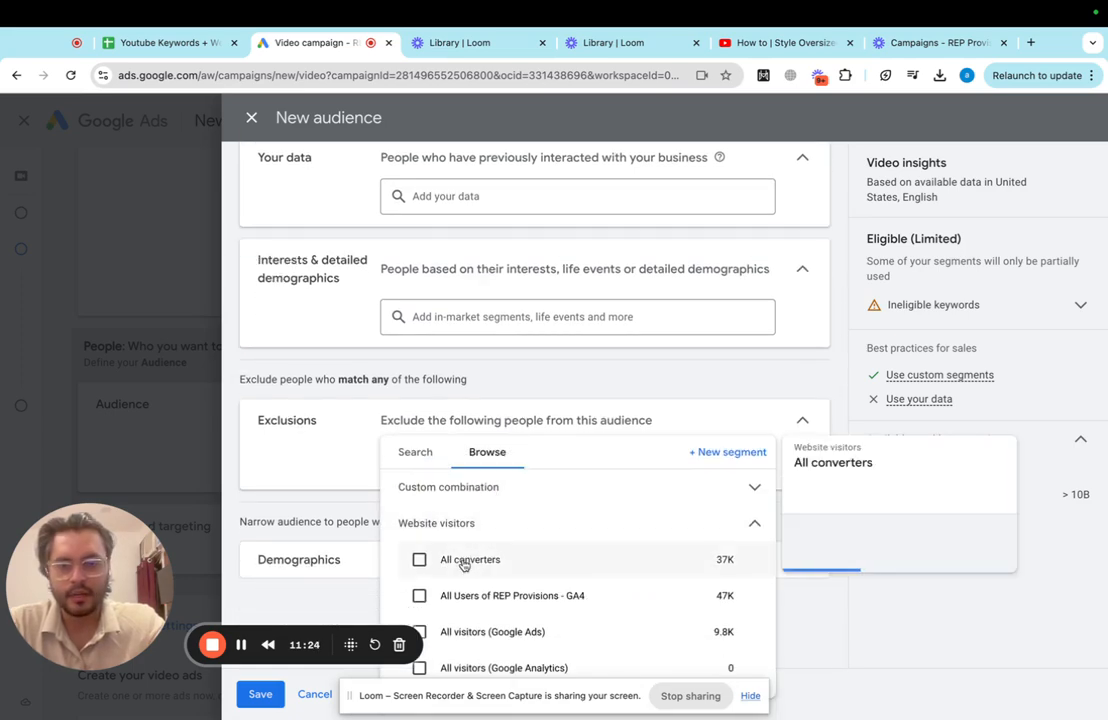
pyautogui.scroll(-4, 463, 565)
pyautogui.scroll(4, 463, 566)
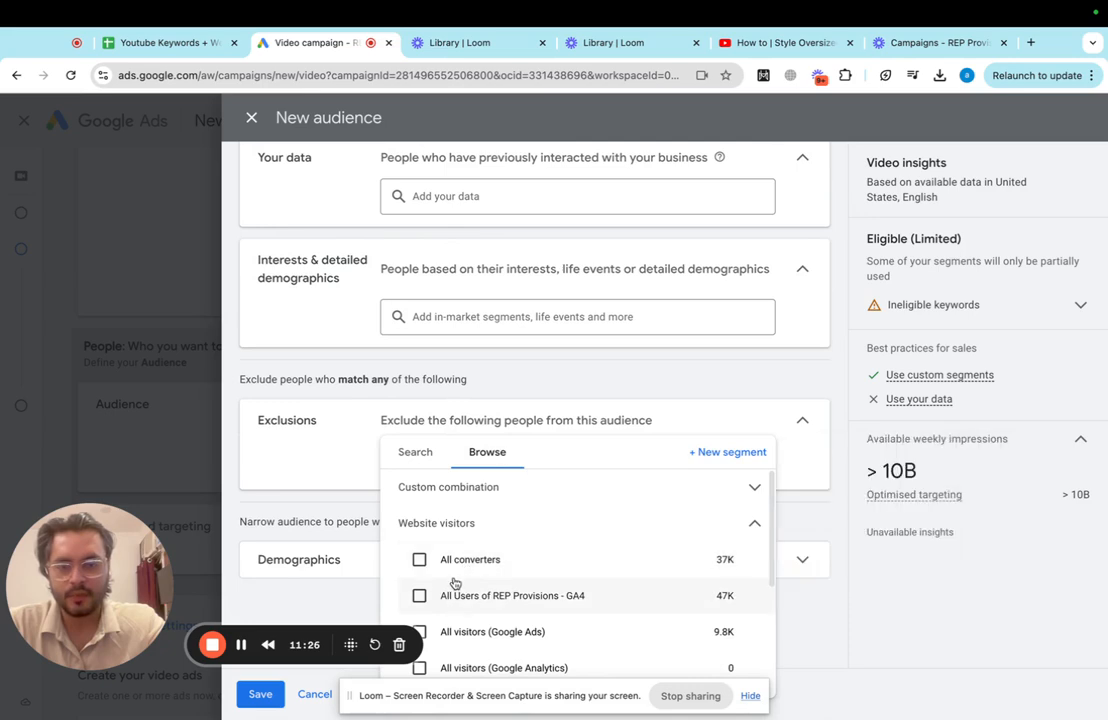
pyautogui.click(324, 472)
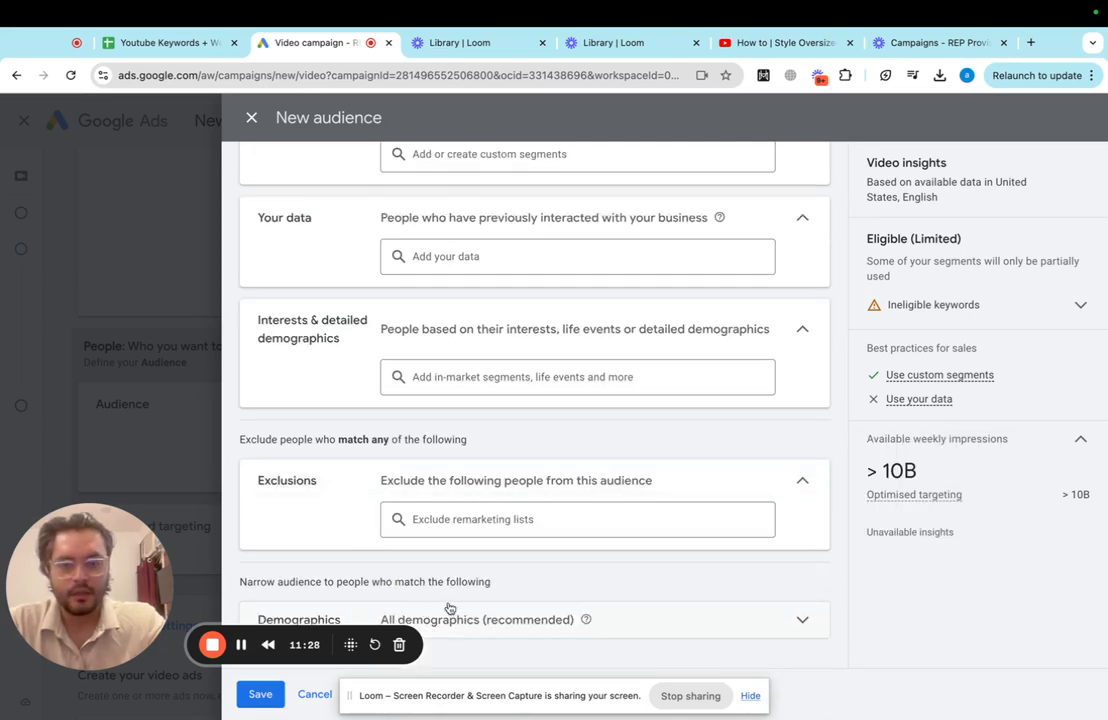
# Step: Set the audience's upper age limit to 54 and review the household income options in the additional demographics
pyautogui.click(489, 619)
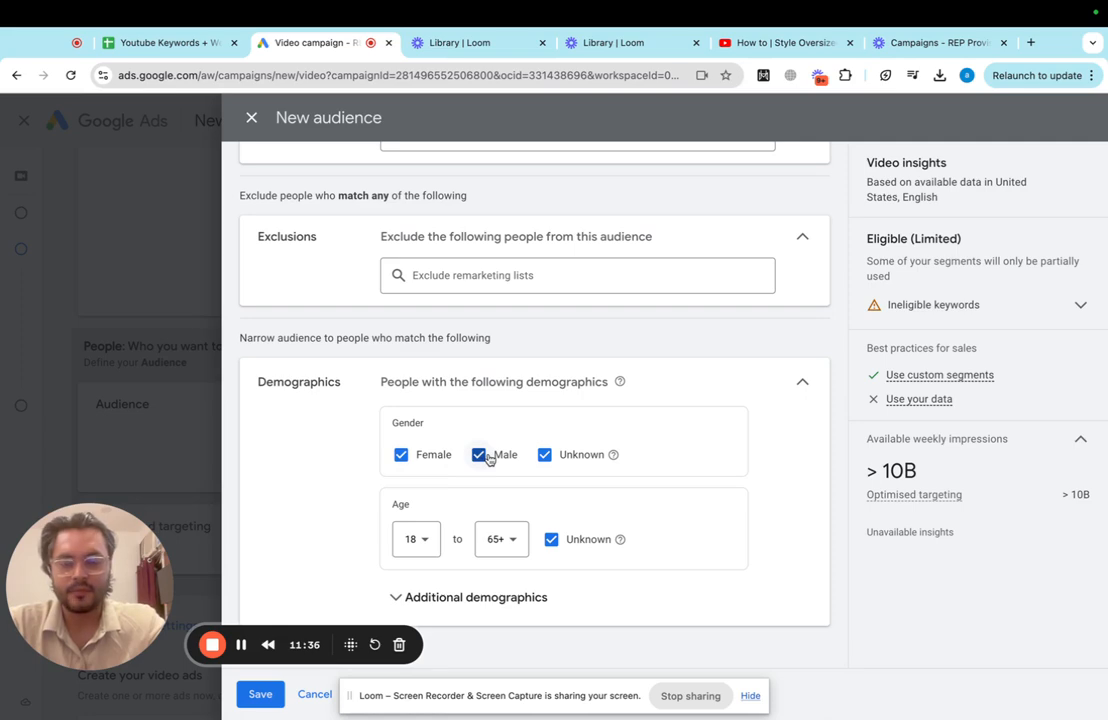
pyautogui.click(499, 537)
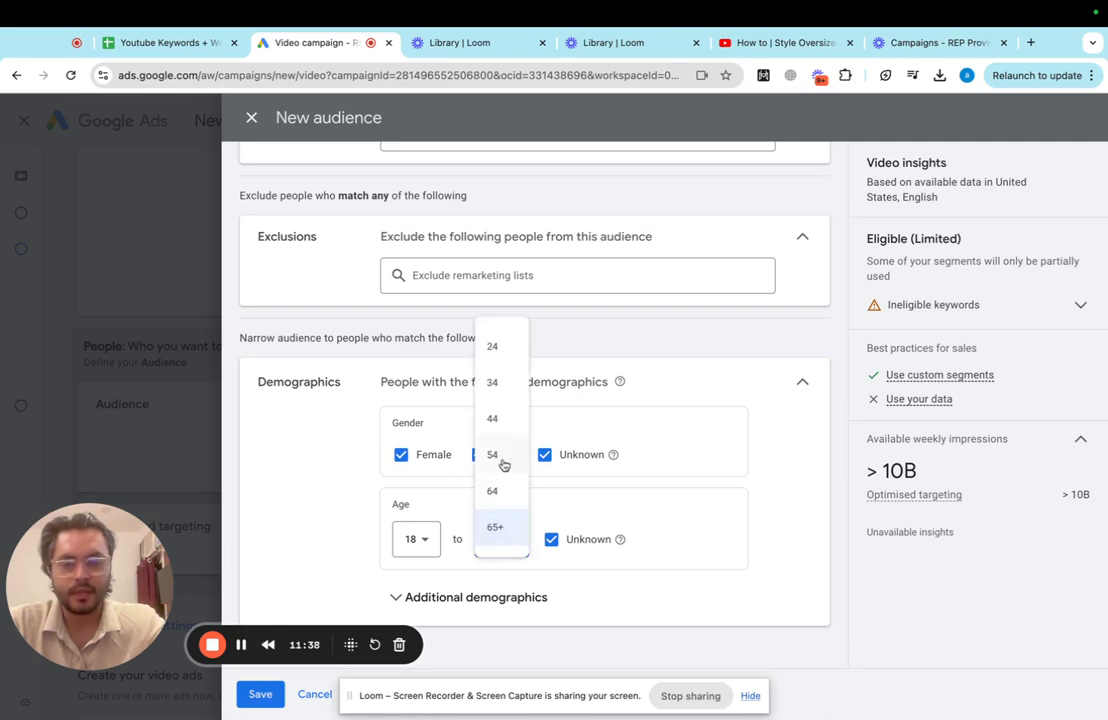
pyautogui.click(503, 463)
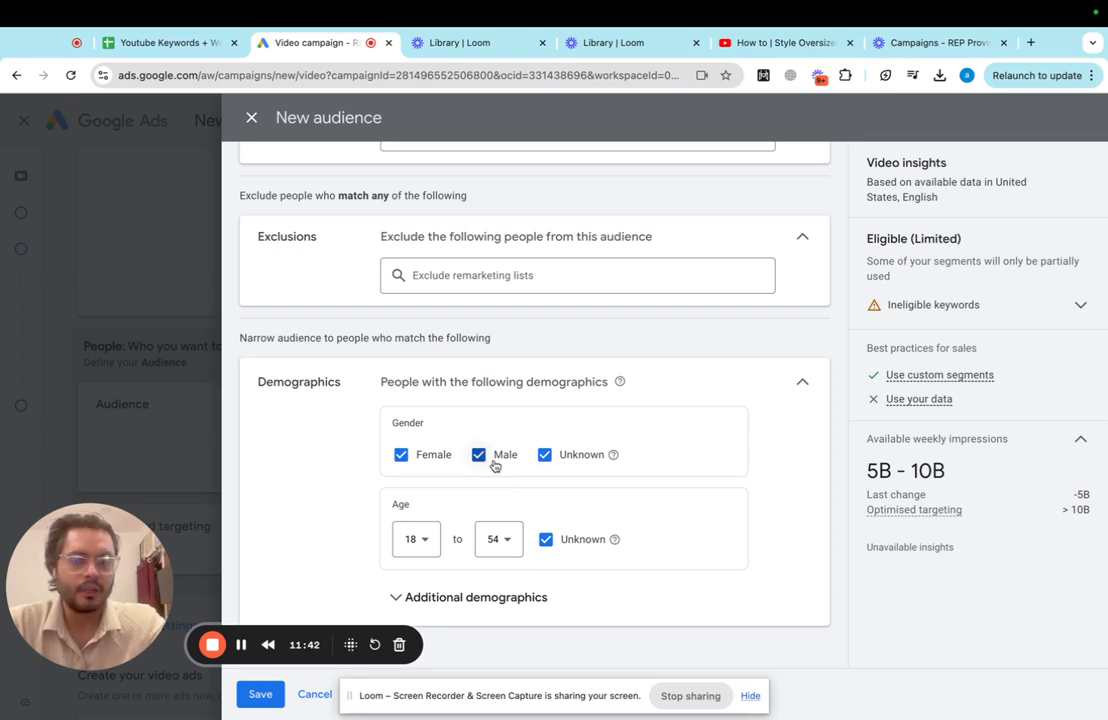
pyautogui.click(462, 596)
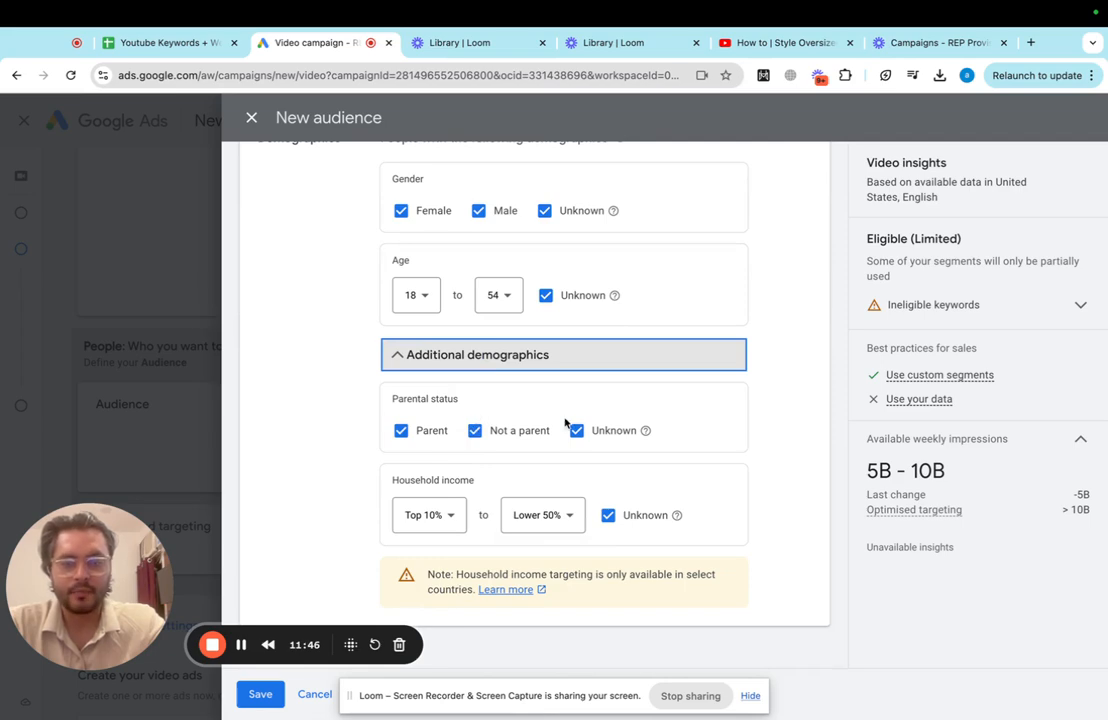
pyautogui.click(533, 528)
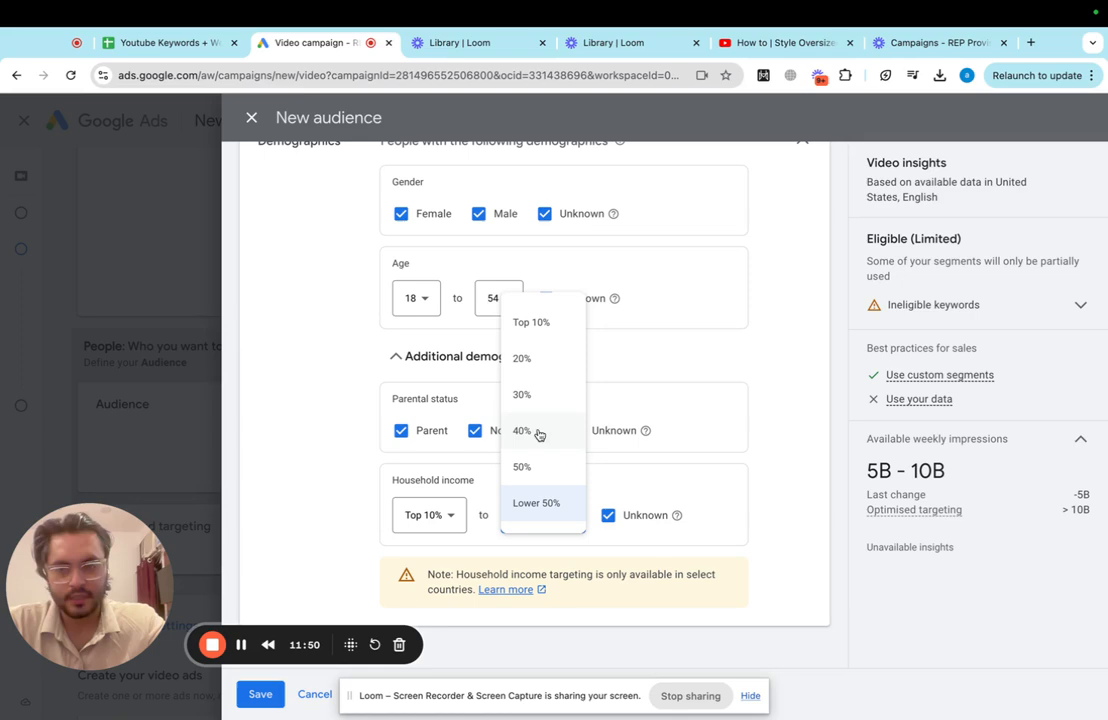
pyautogui.click(645, 460)
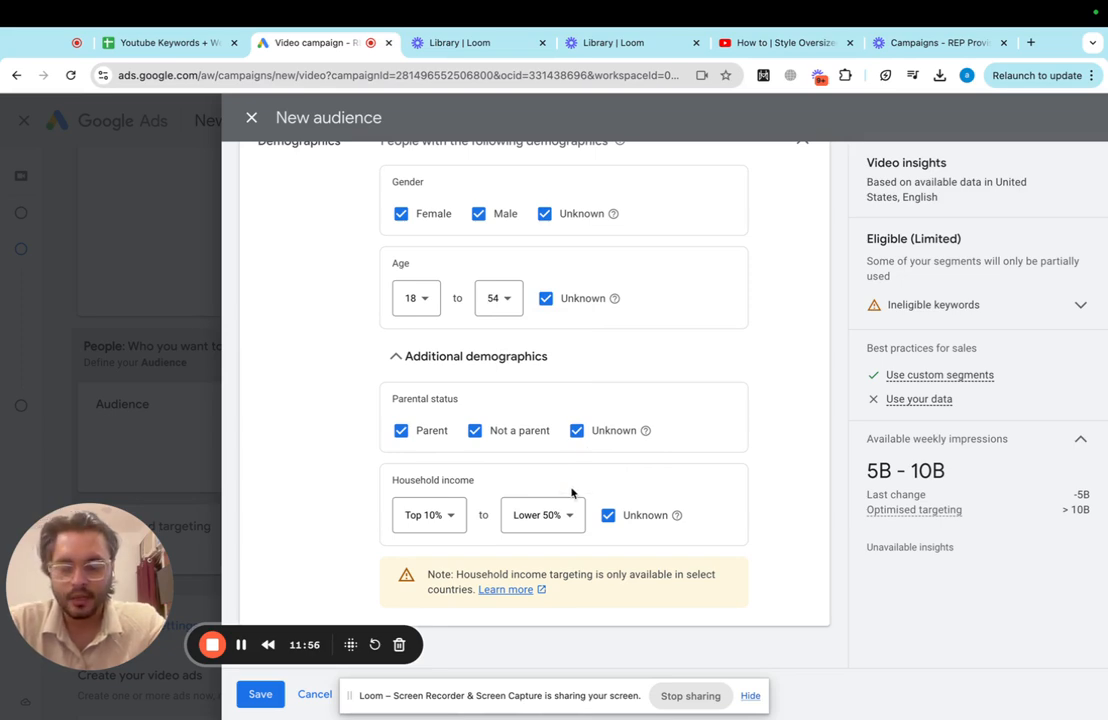
# Step: Name the new audience "(CUSTOM-KEY+COMP)"
pyautogui.click(256, 697)
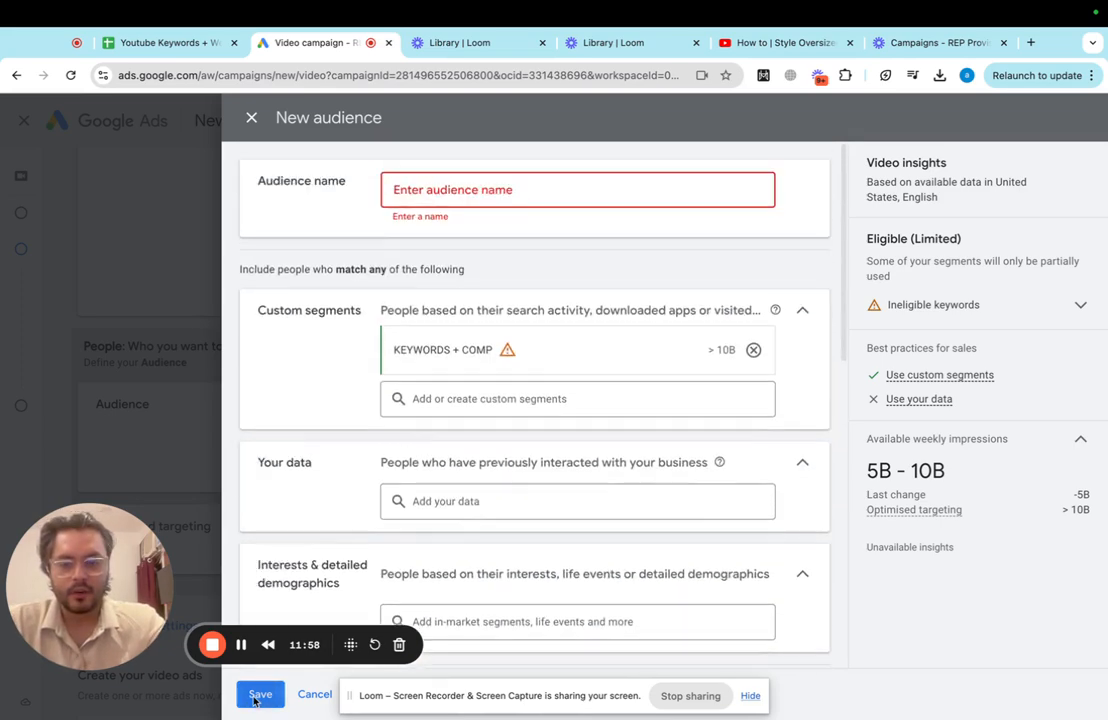
pyautogui.click(509, 191)
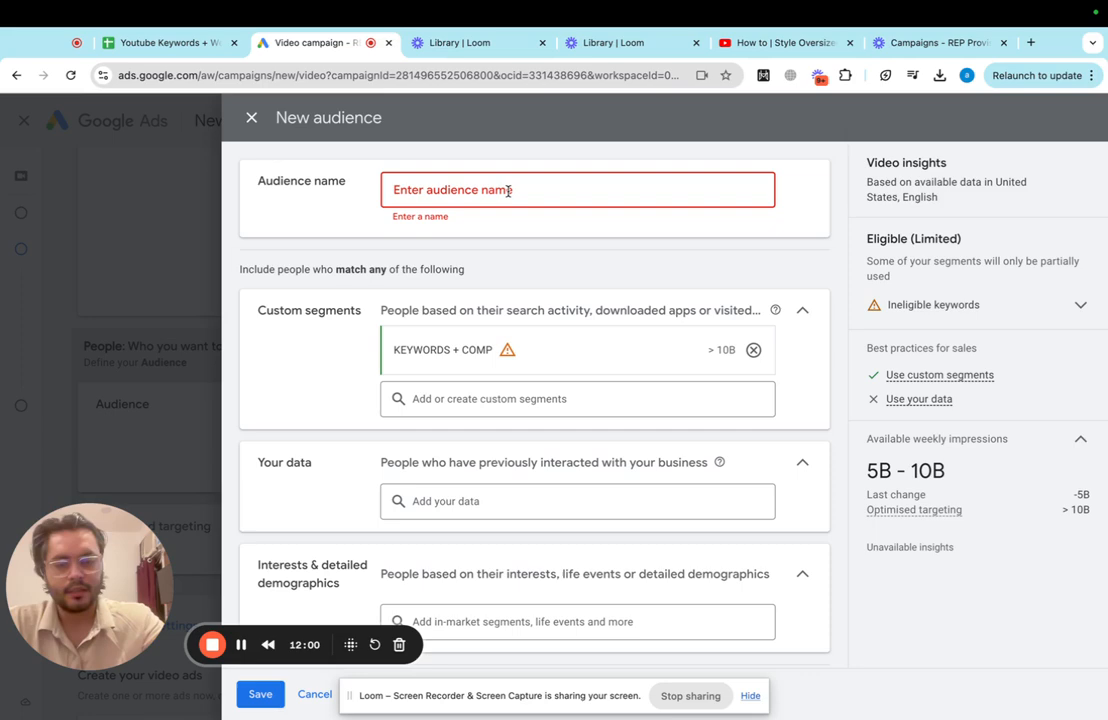
pyautogui.write('CUST')
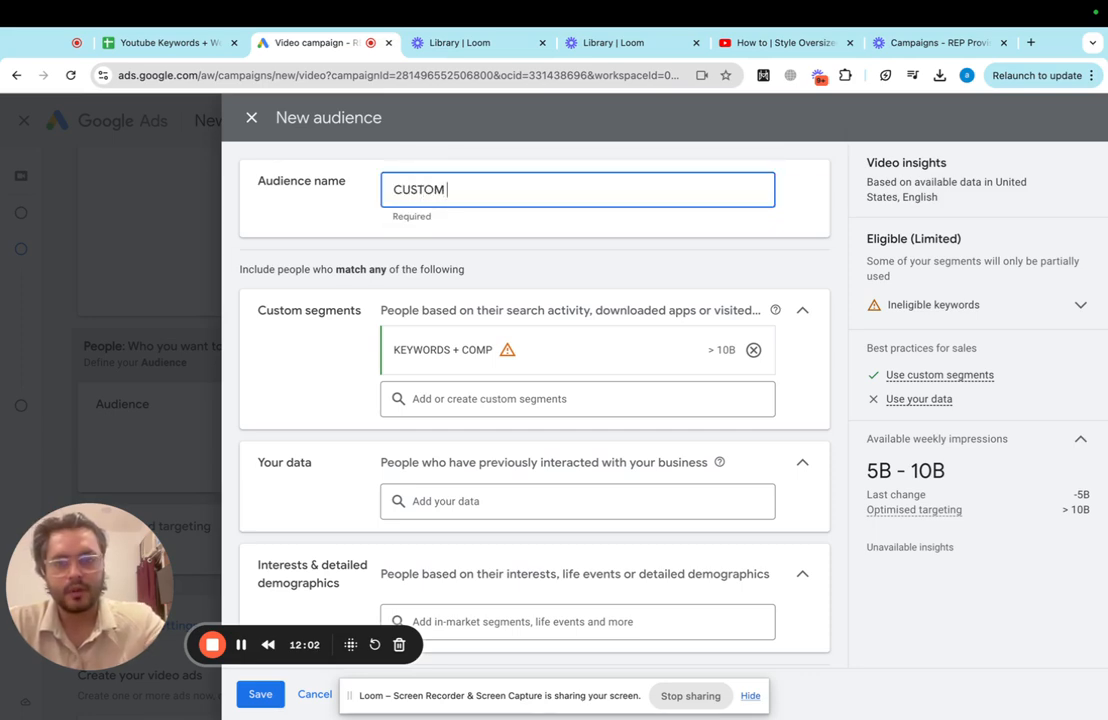
pyautogui.write('OM')
pyautogui.press('super+Left')
pyautogui.write('(')
pyautogui.press('super+Right')
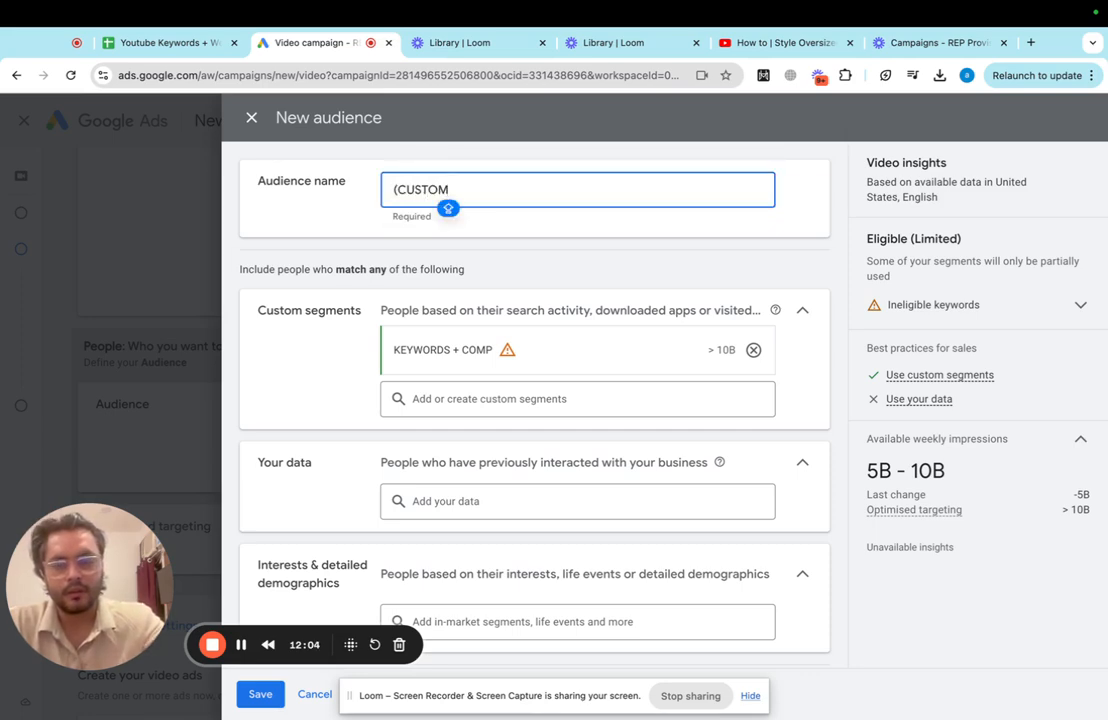
pyautogui.write('(')
pyautogui.press('BackSpace')
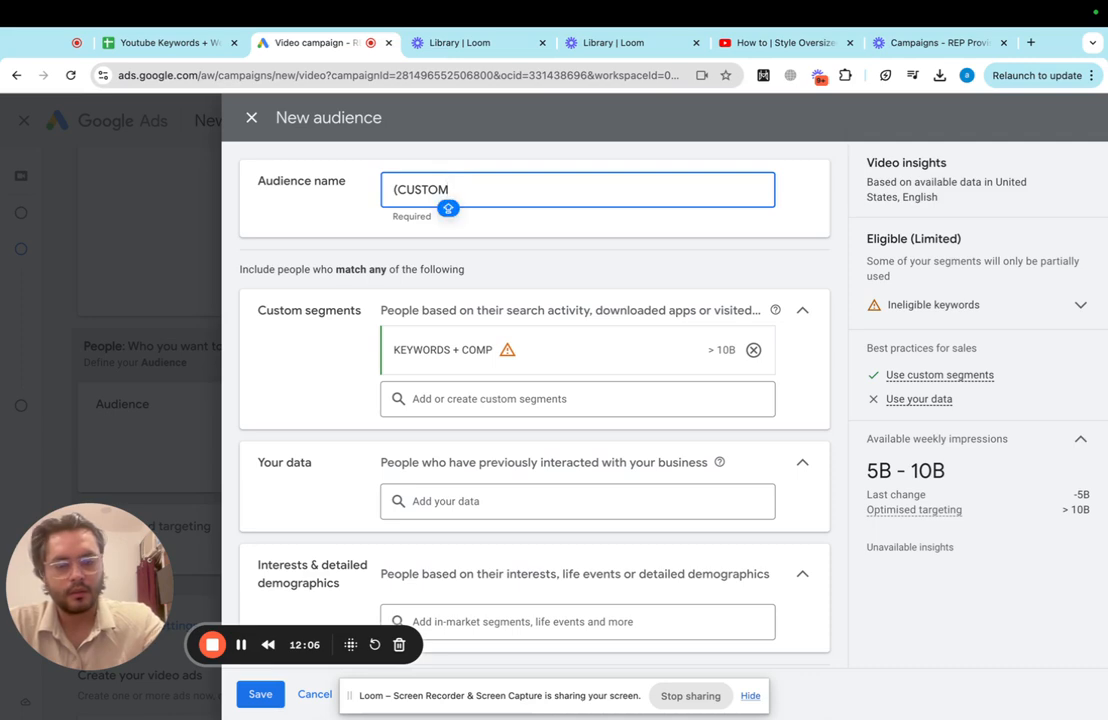
pyautogui.write('-KEY')
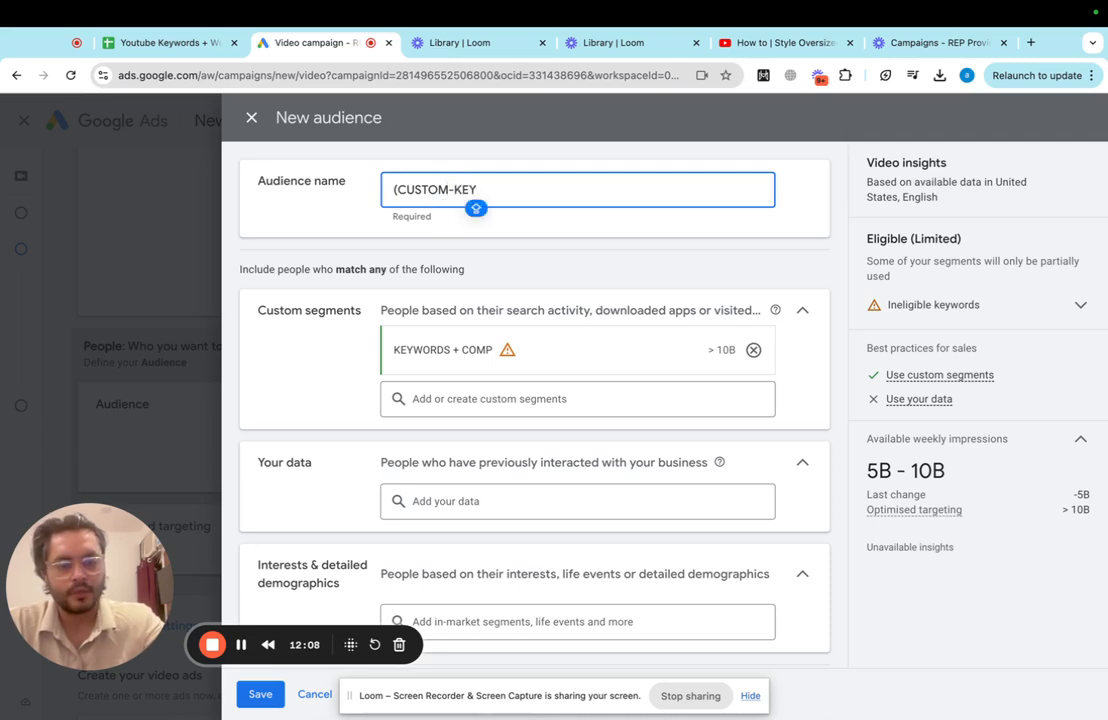
pyautogui.write('+COMP')
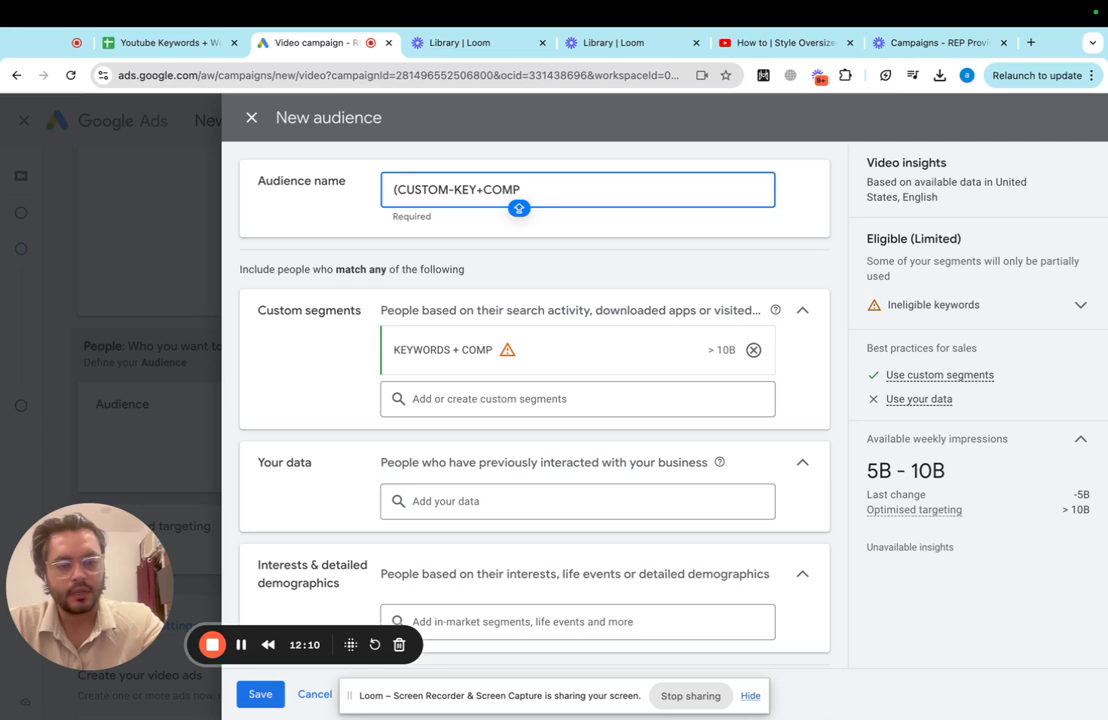
pyautogui.write(')')
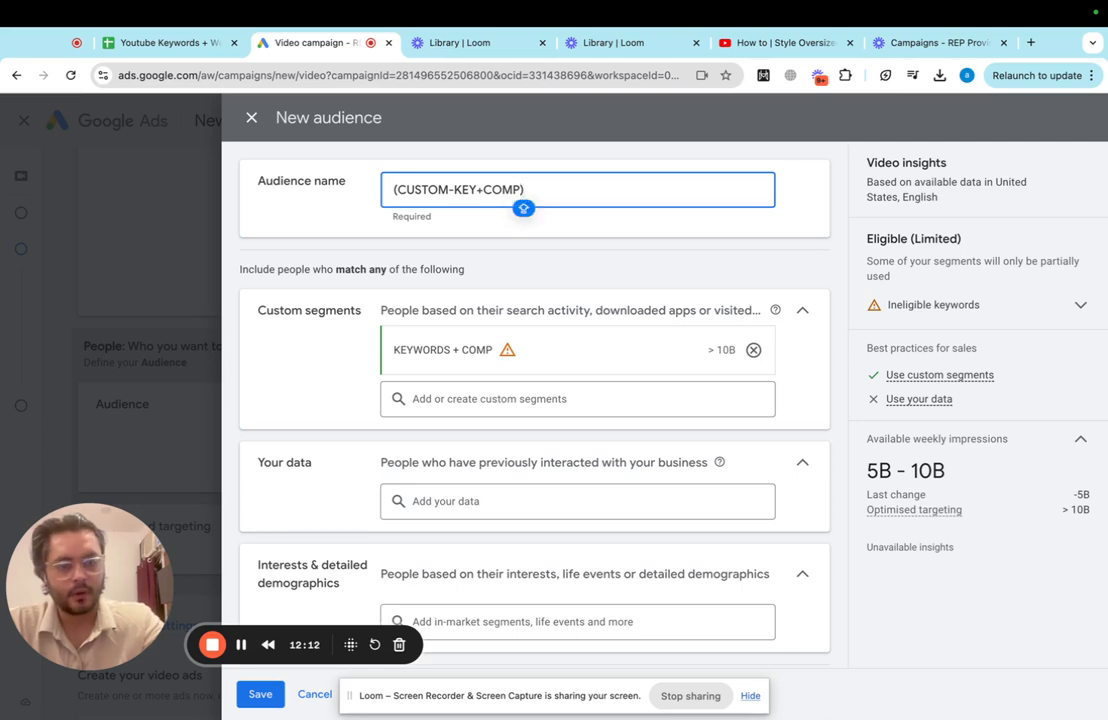
# Step: Append "-HOODIES" to the new audience's name and save the audience
pyautogui.write('-HOODIES')
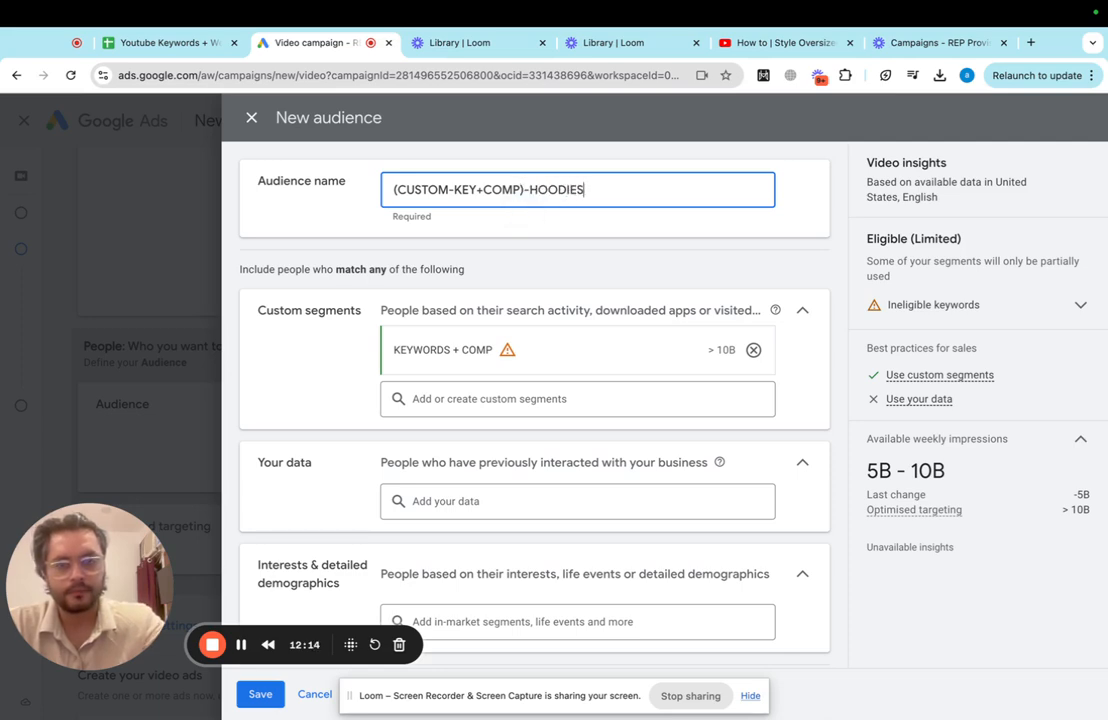
pyautogui.click(260, 694)
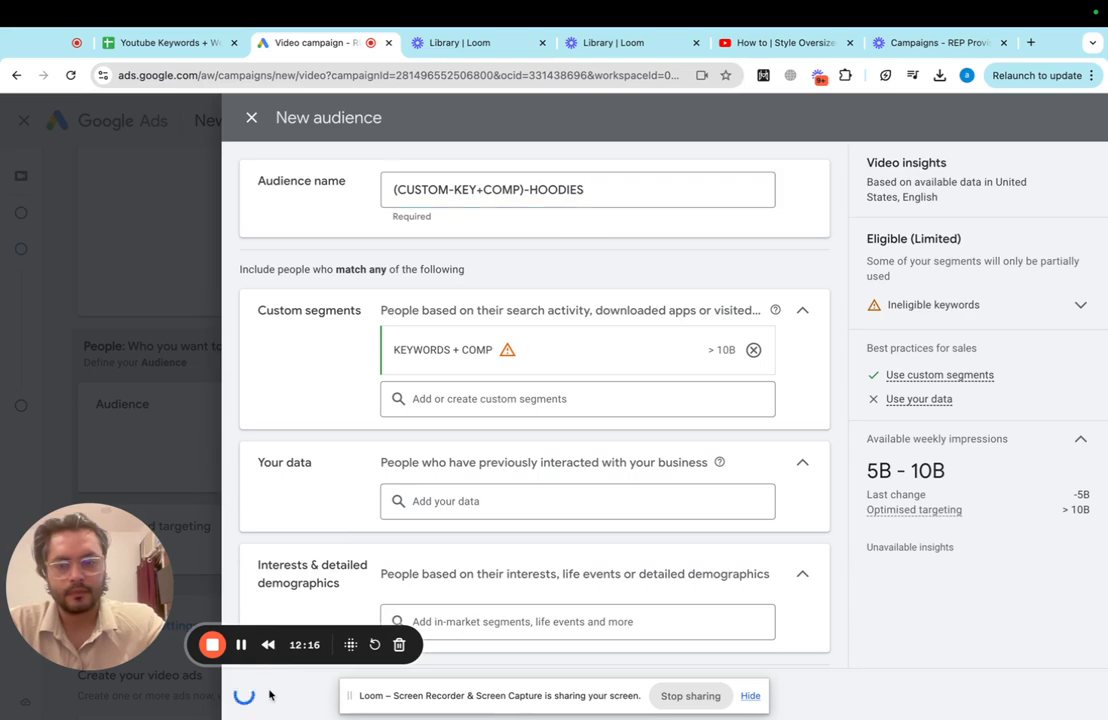
# Step: Turn off optimised targeting for the ad group
pyautogui.scroll(-2, 407, 458)
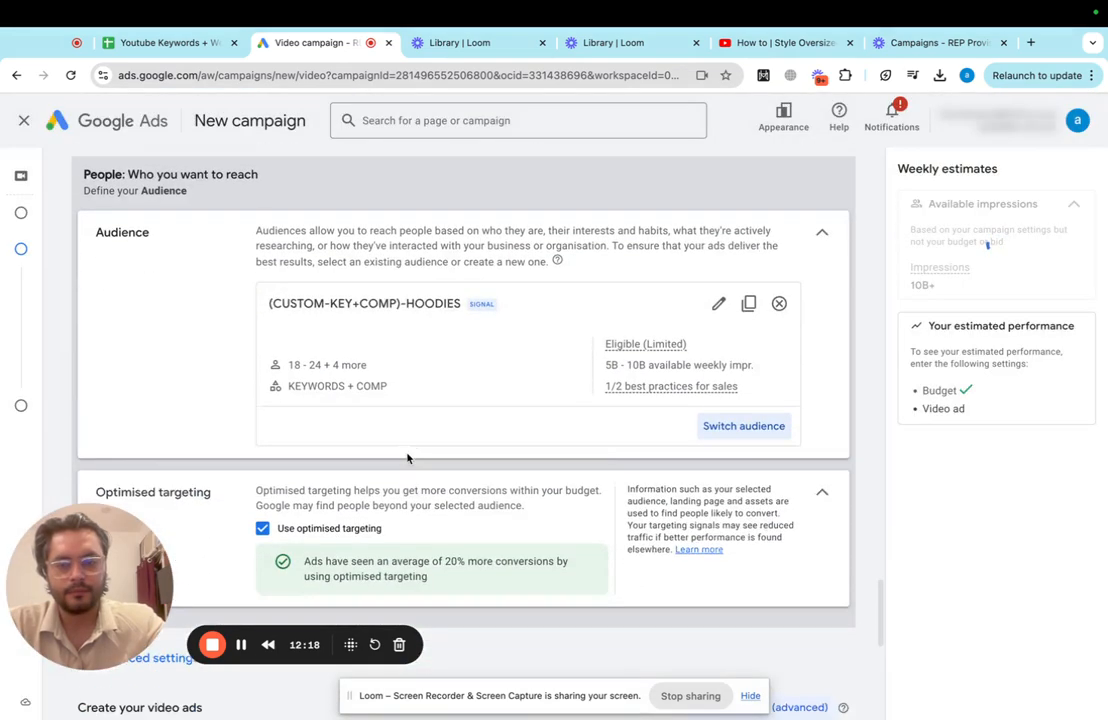
pyautogui.scroll(-2, 407, 458)
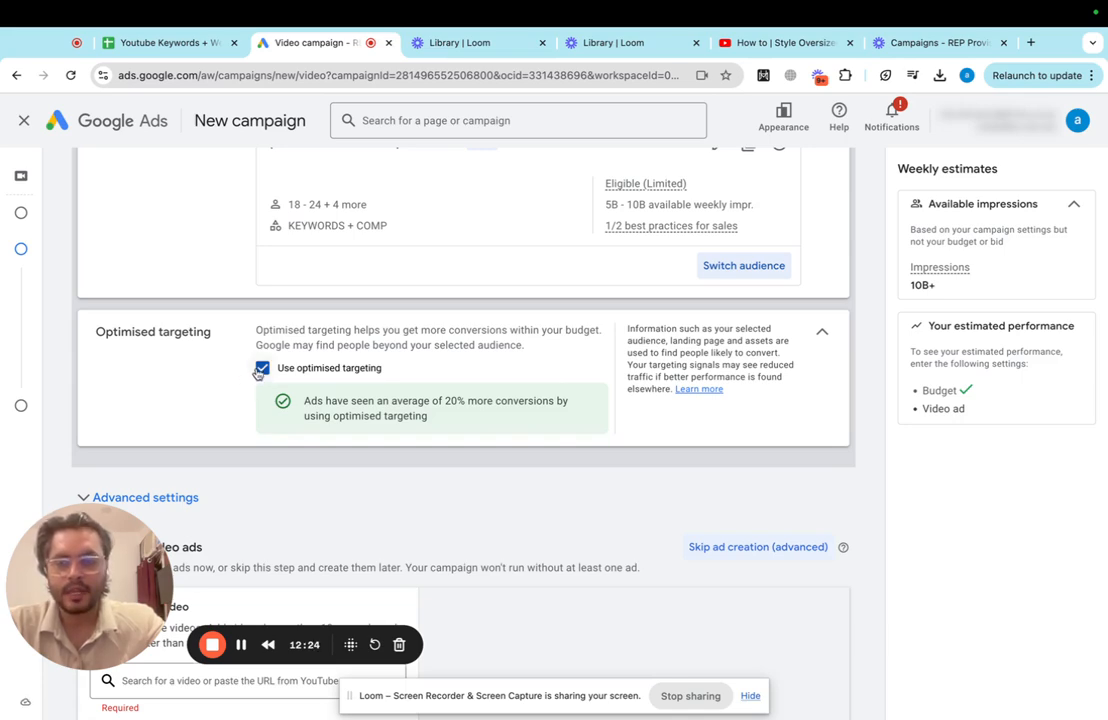
pyautogui.click(260, 370)
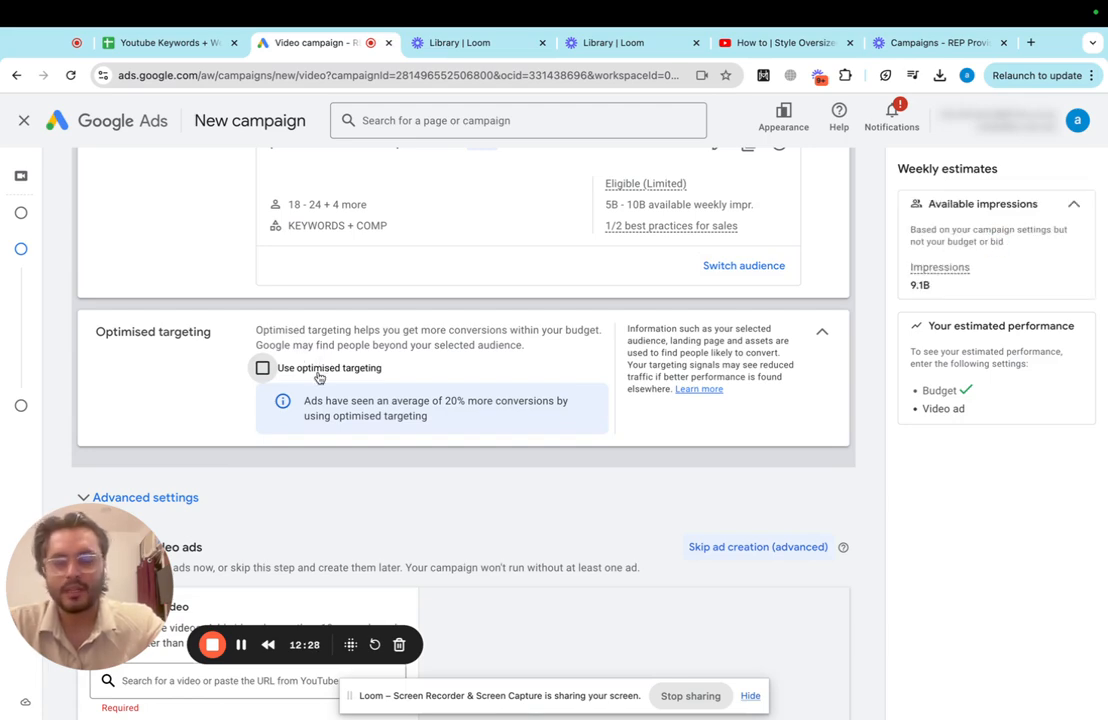
# Step: Copy the oversized clothes video's URL from its open YouTube page and add it as the ad's video in Google Ads
pyautogui.scroll(-1, 318, 375)
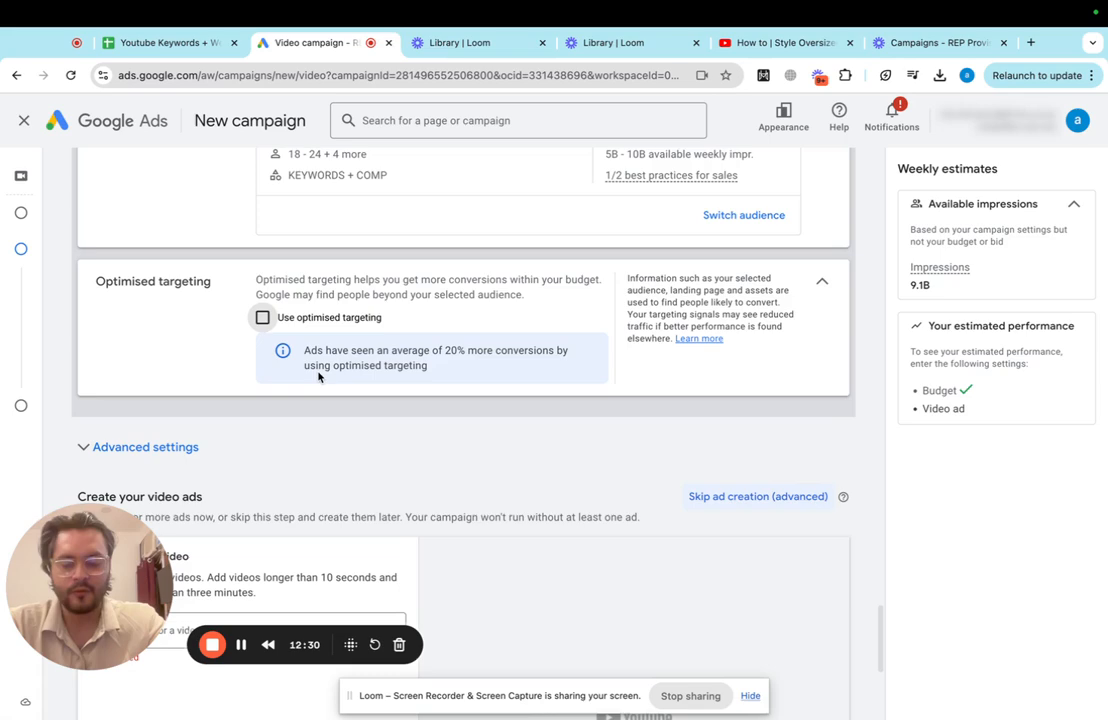
pyautogui.scroll(-3, 318, 372)
pyautogui.scroll(-2, 318, 372)
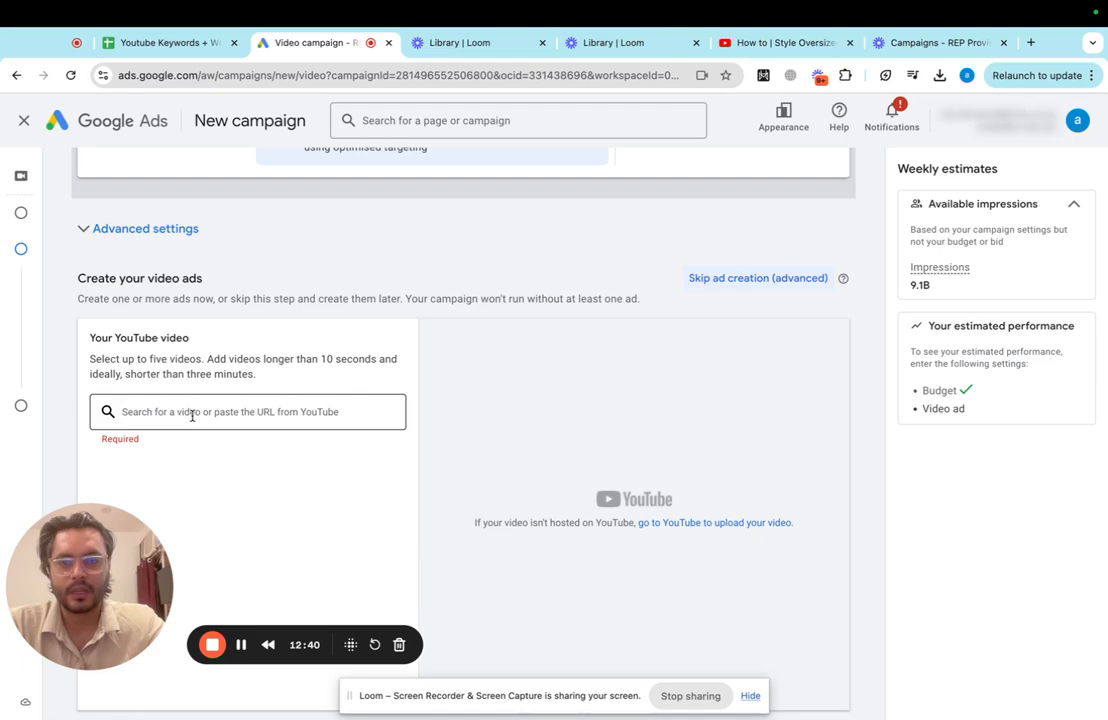
pyautogui.scroll(-1, 192, 416)
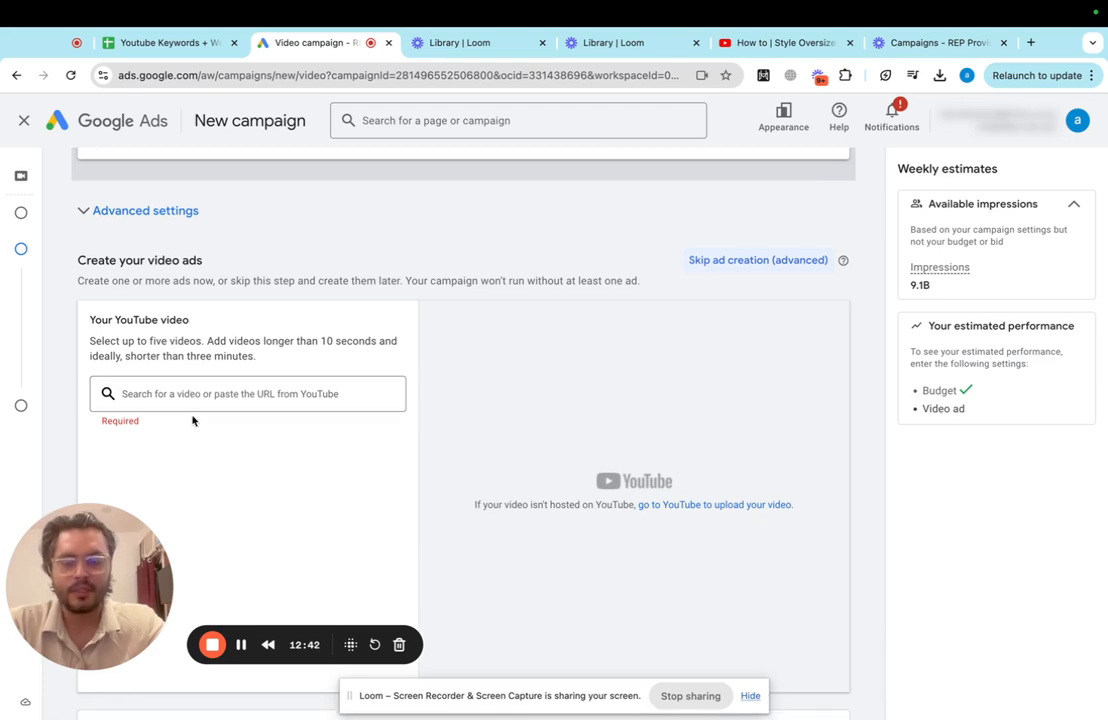
pyautogui.click(809, 38)
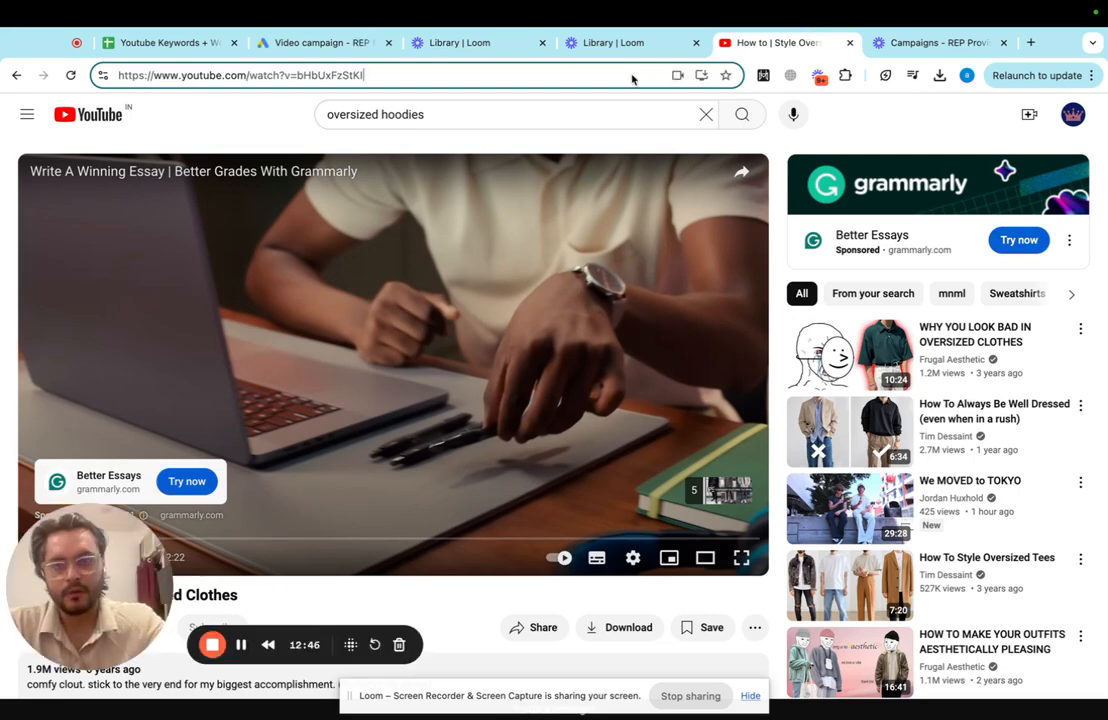
pyautogui.click(284, 42)
pyautogui.click(195, 398)
pyautogui.hotkey('ctrl', 'v')
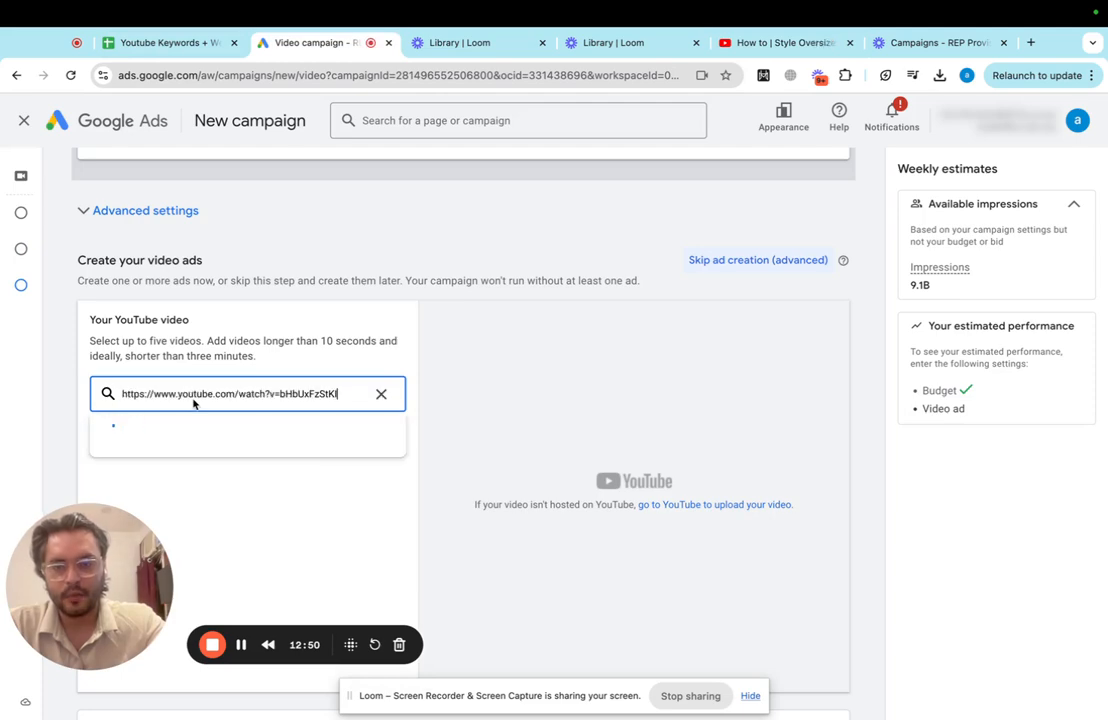
pyautogui.scroll(-4, 346, 337)
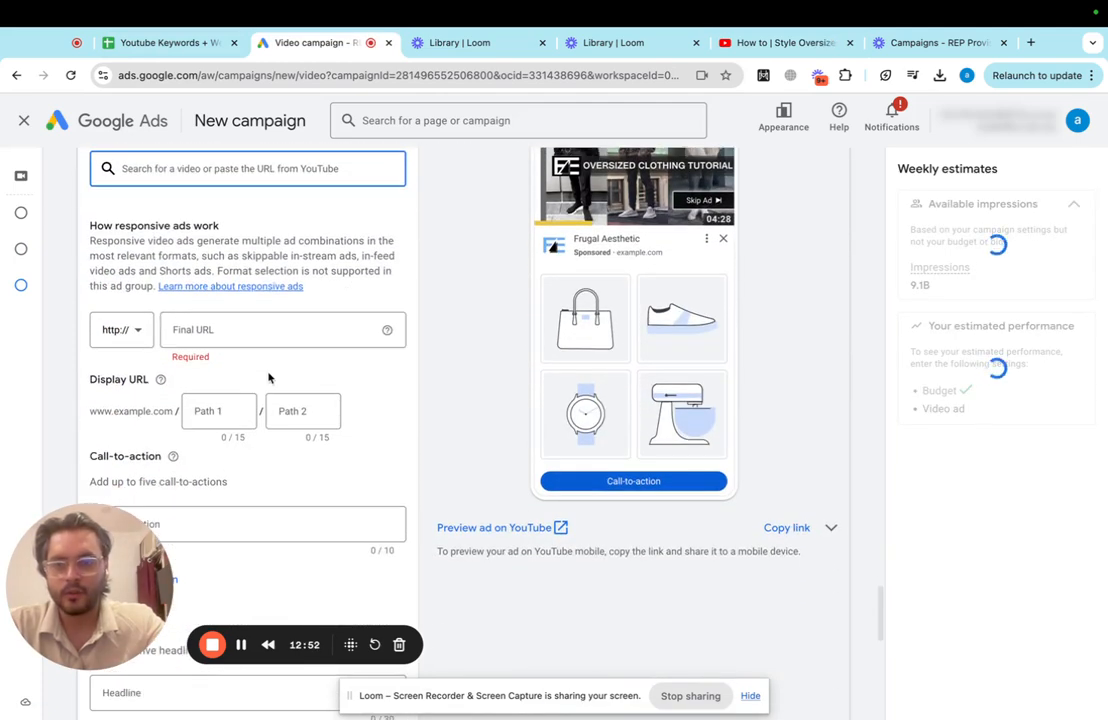
pyautogui.click(252, 326)
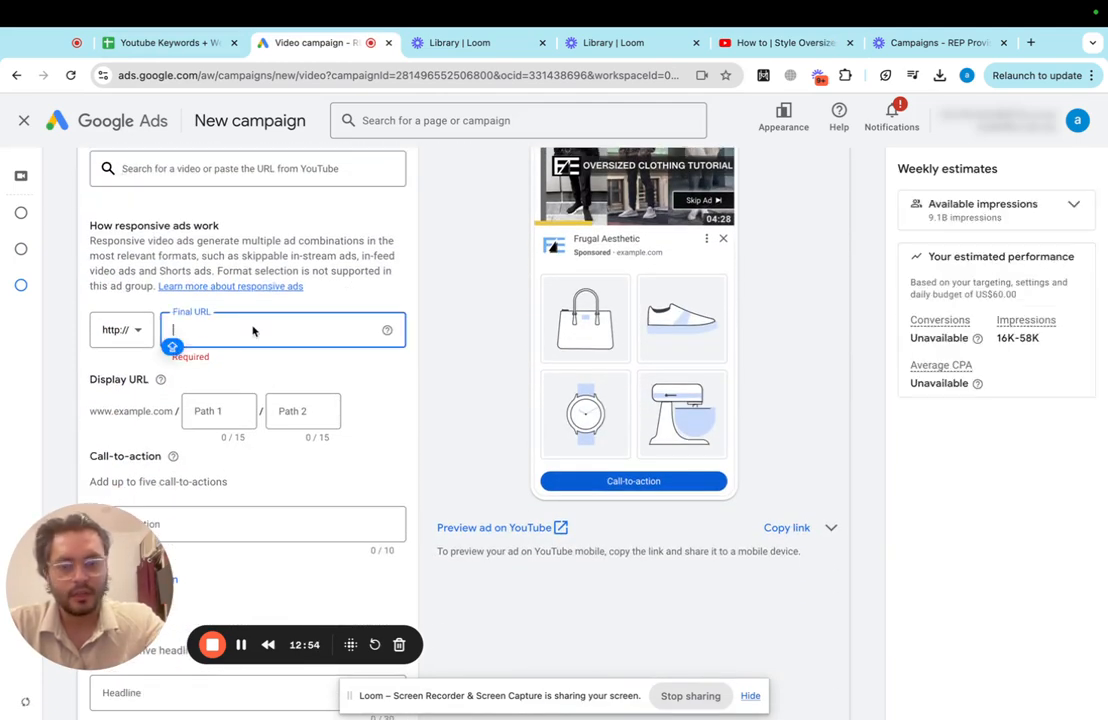
pyautogui.write('ww.')
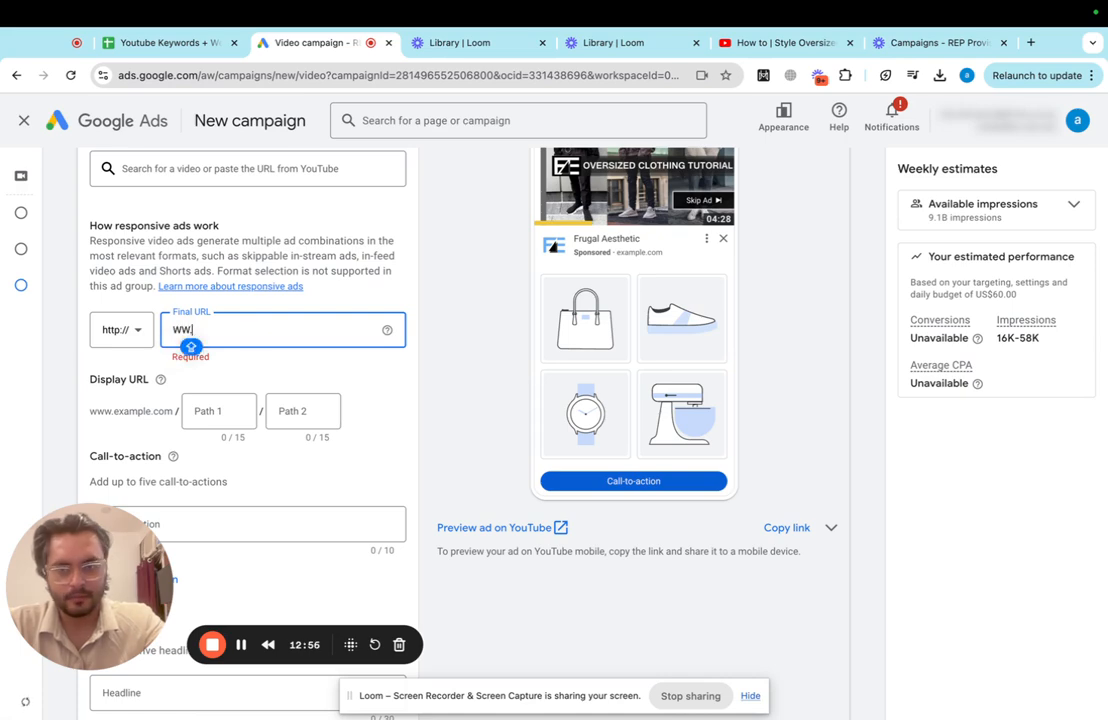
pyautogui.write('w')
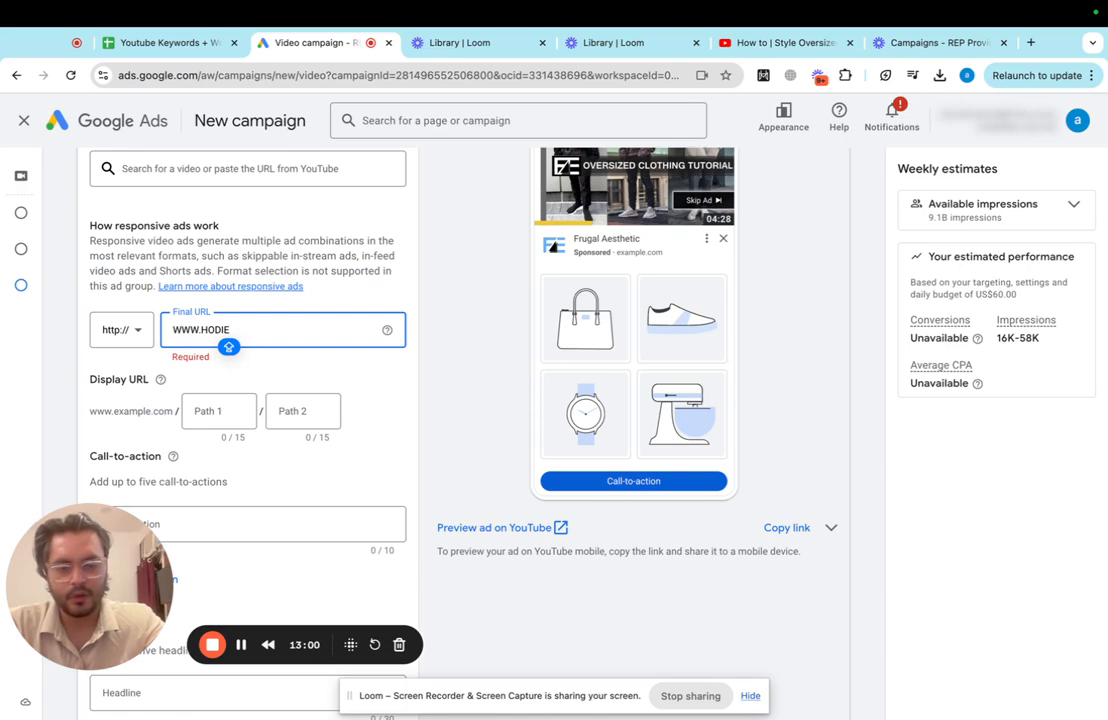
pyautogui.write('.COM')
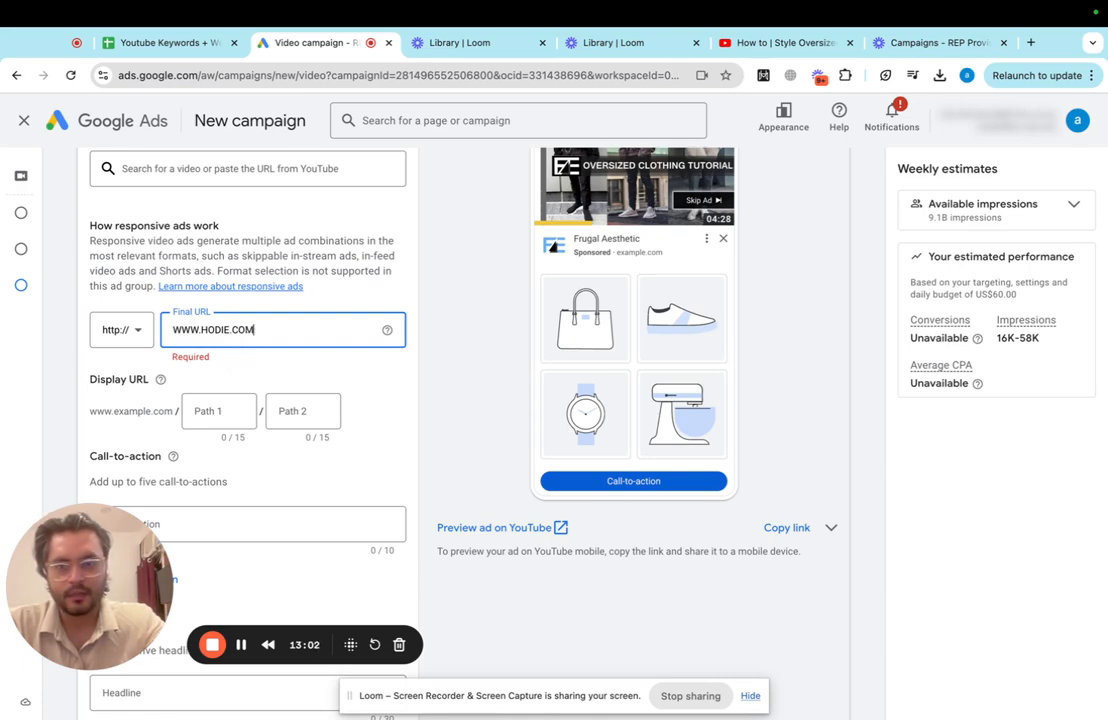
pyautogui.click(209, 409)
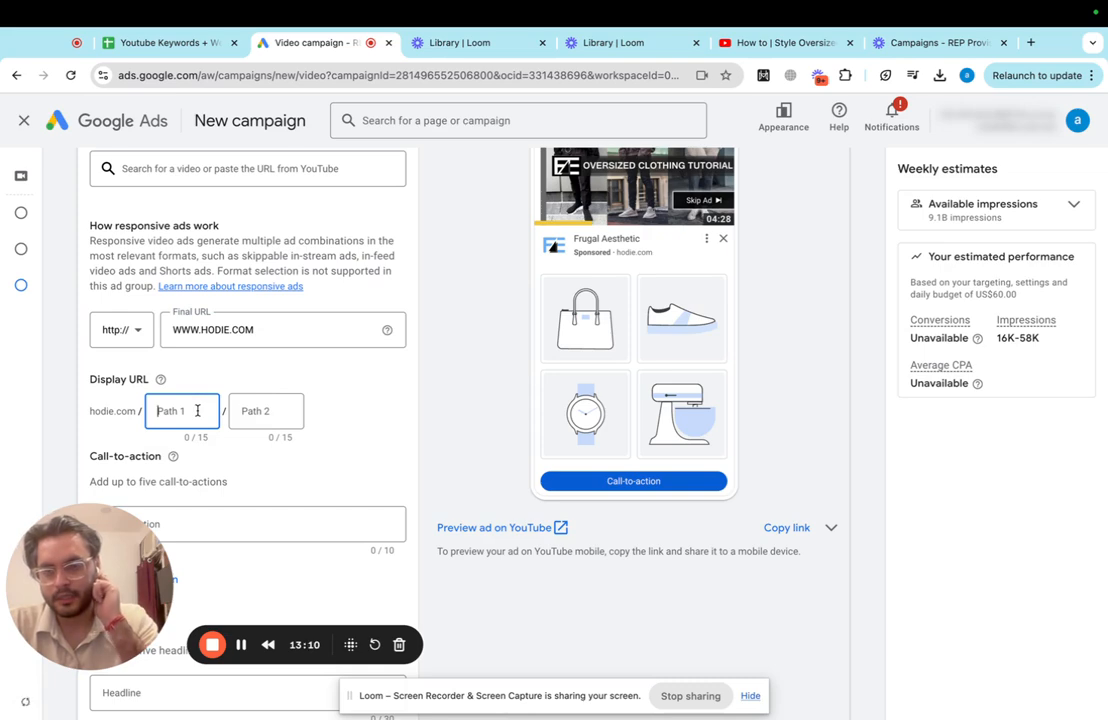
pyautogui.write('col')
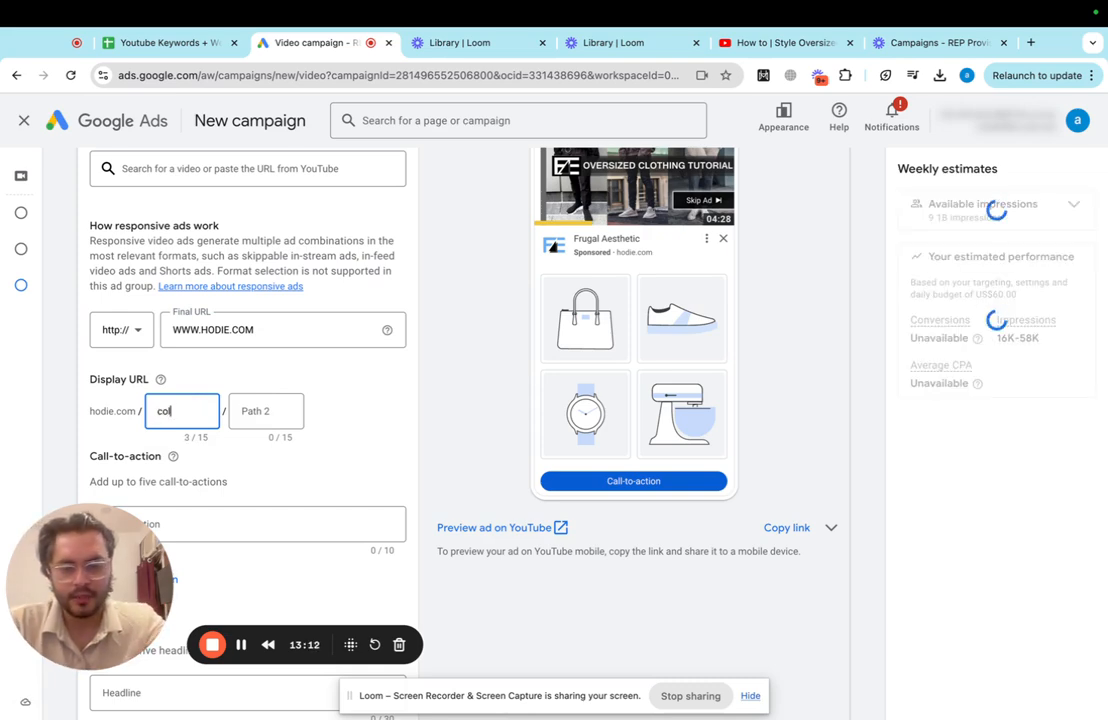
pyautogui.write('lection')
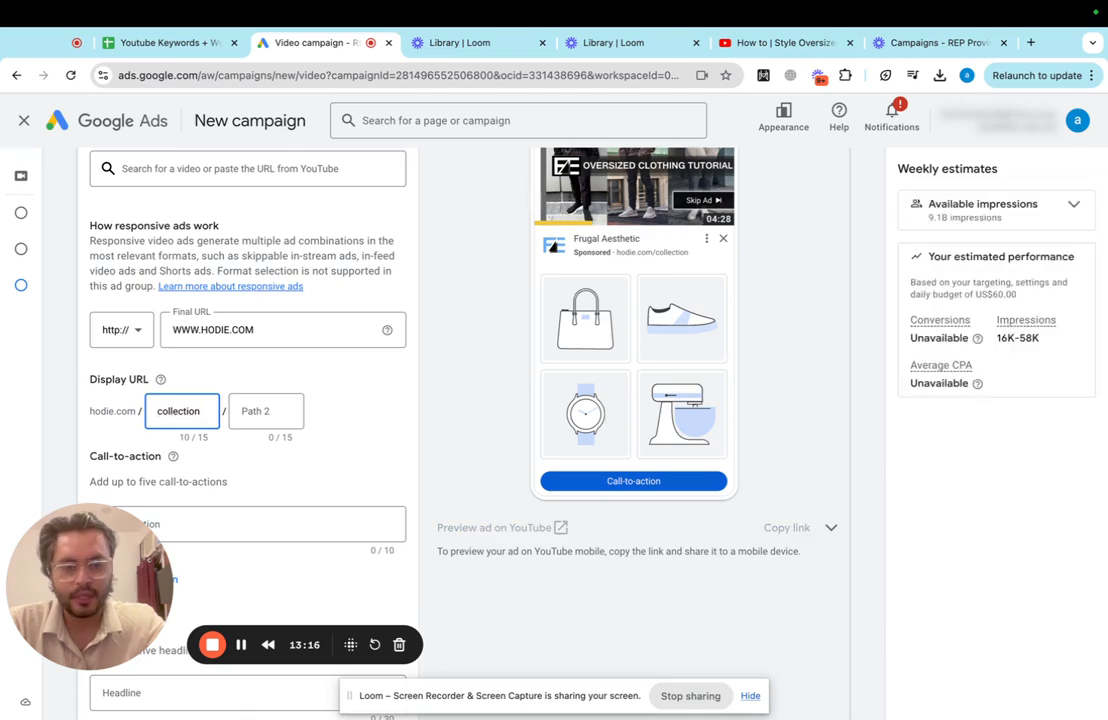
pyautogui.press('BackSpace')
pyautogui.press('BackSpace')
pyautogui.press('BackSpace')
pyautogui.press('BackSpace')
pyautogui.press('BackSpace')
pyautogui.press('BackSpace')
pyautogui.press('BackSpace')
pyautogui.press('BackSpace')
pyautogui.press('BackSpace')
pyautogui.press('BackSpace')
# Step: Set the first path of the ad's display URL to "black_hoodie"
pyautogui.write('b')
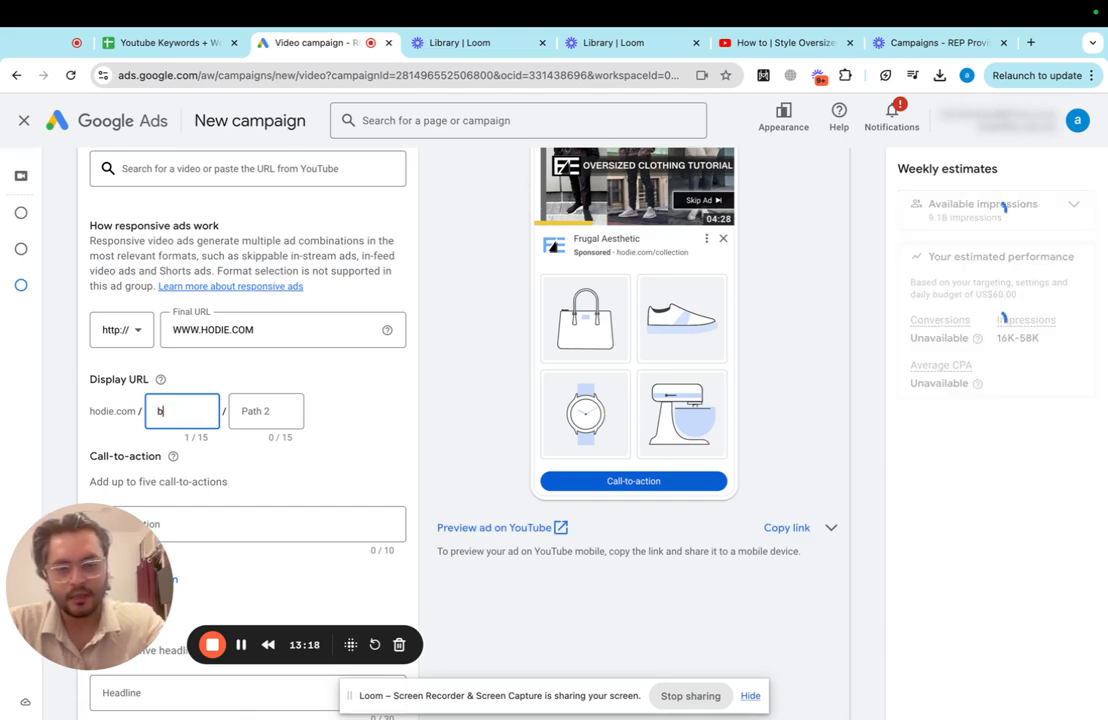
pyautogui.write('lackh')
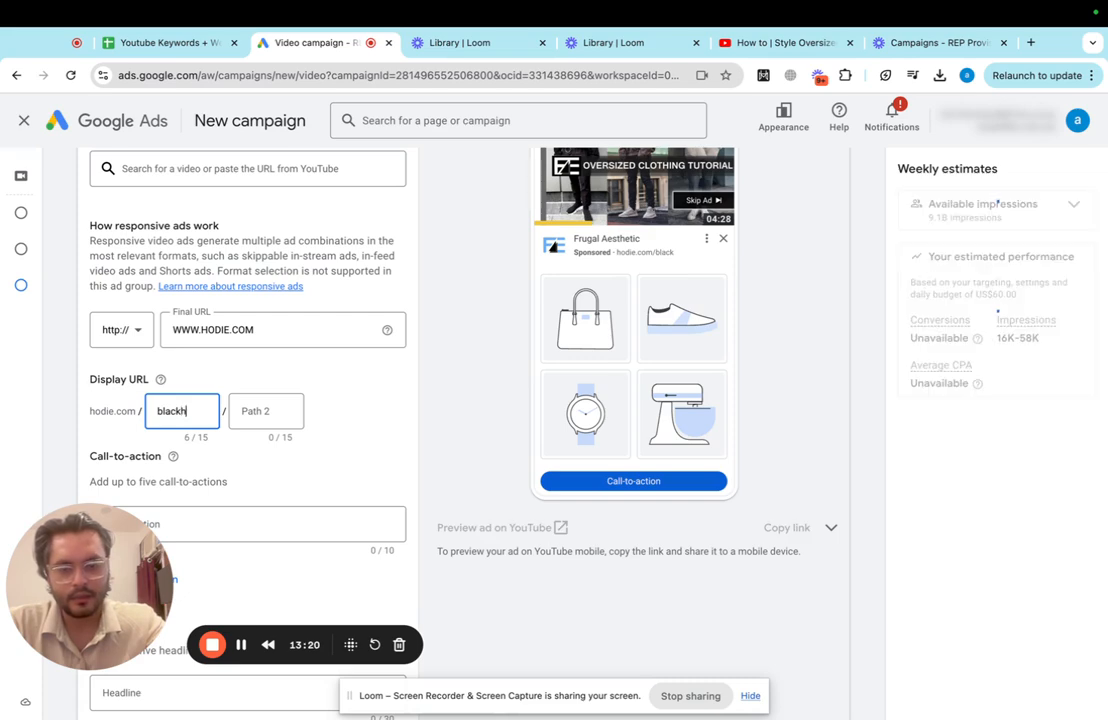
pyautogui.press('BackSpace')
pyautogui.write('_')
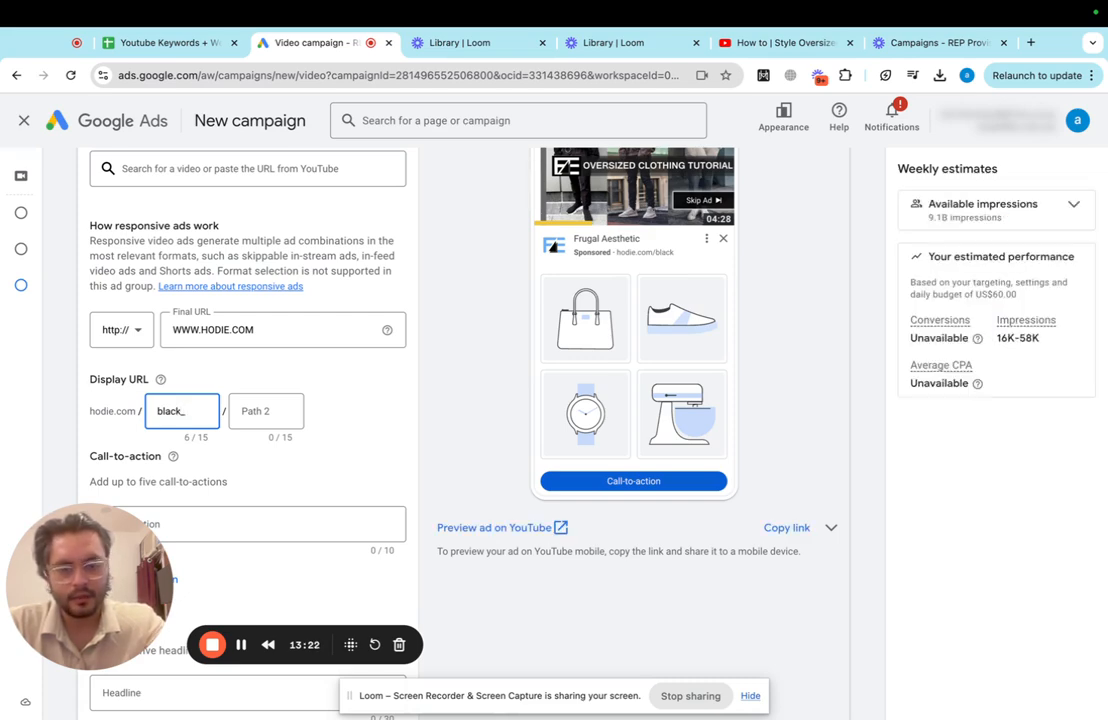
pyautogui.write('hoodie')
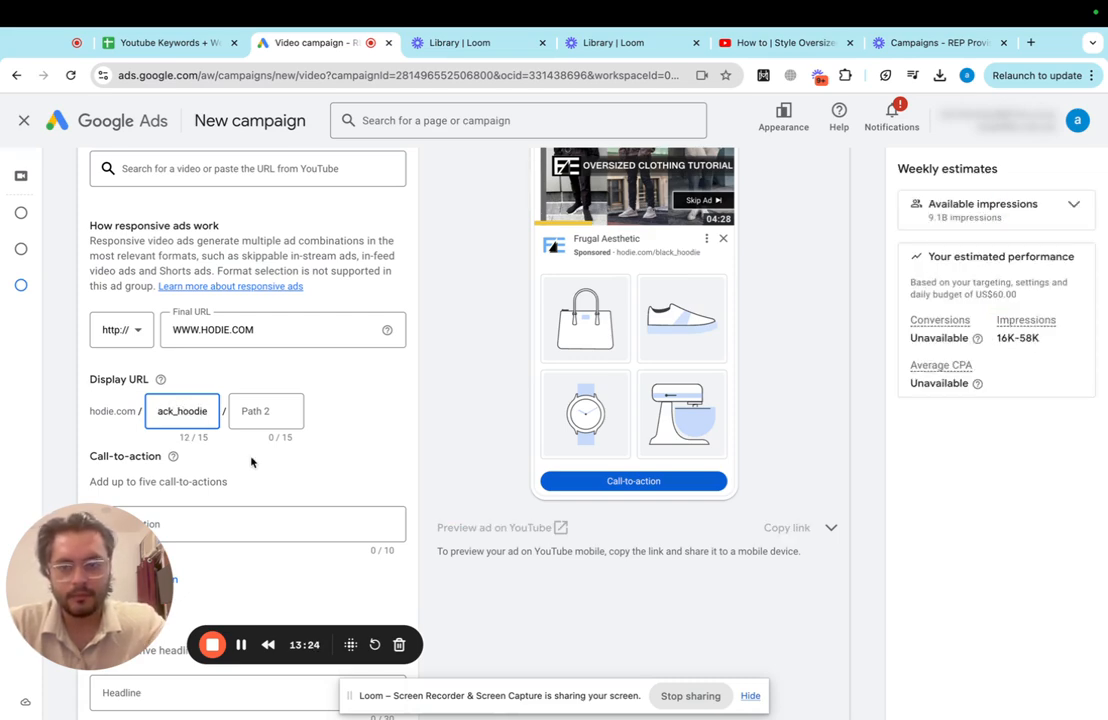
# Step: Set the ad's call-to-action to the suggested "Shop now"
pyautogui.scroll(-2, 251, 462)
pyautogui.click(200, 420)
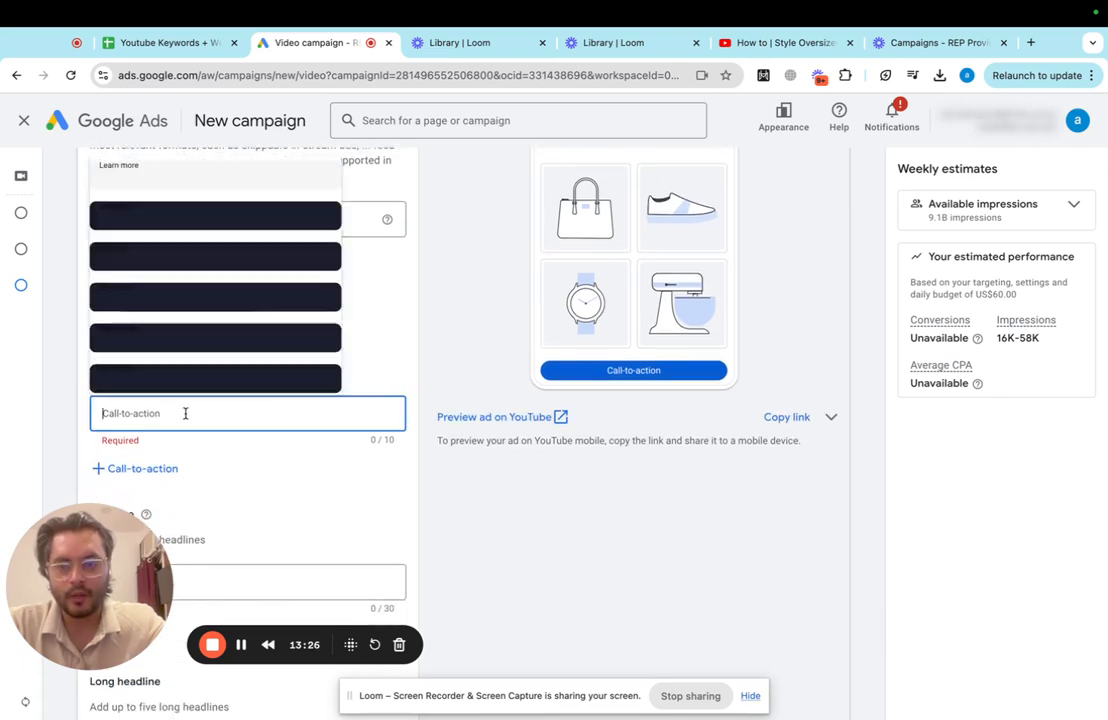
pyautogui.write('shop')
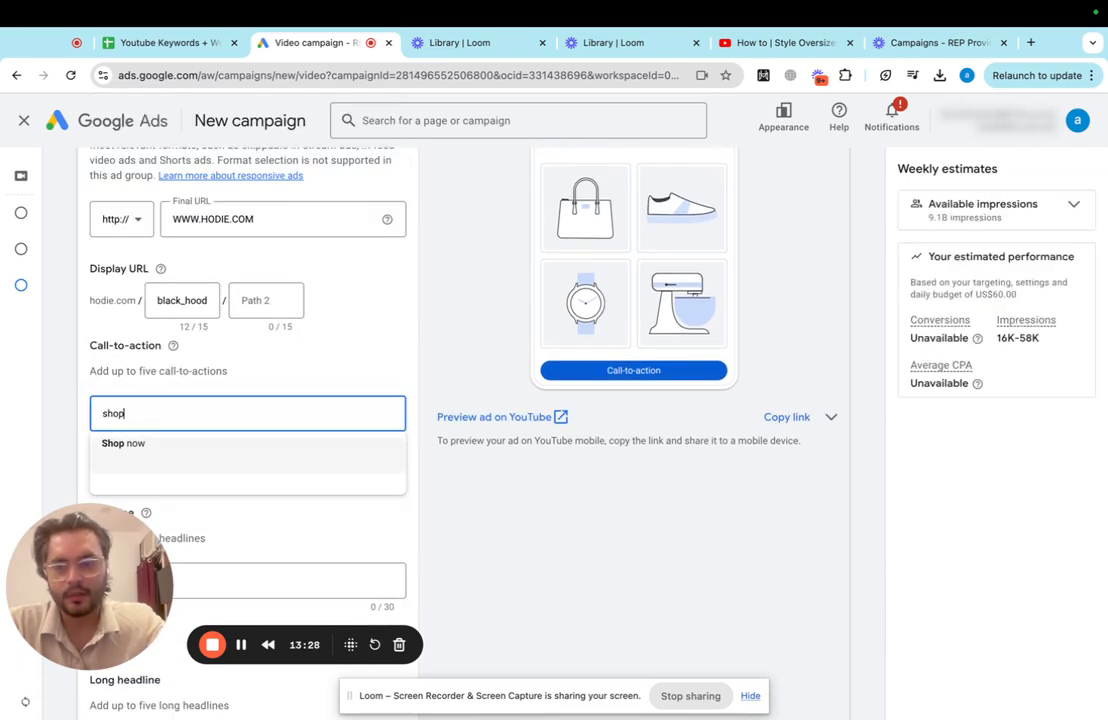
# Step: Review the prepared headlines and descriptions in the Google Sheet and compare them with the ad's text fields in Google Ads
pyautogui.scroll(-3, 245, 445)
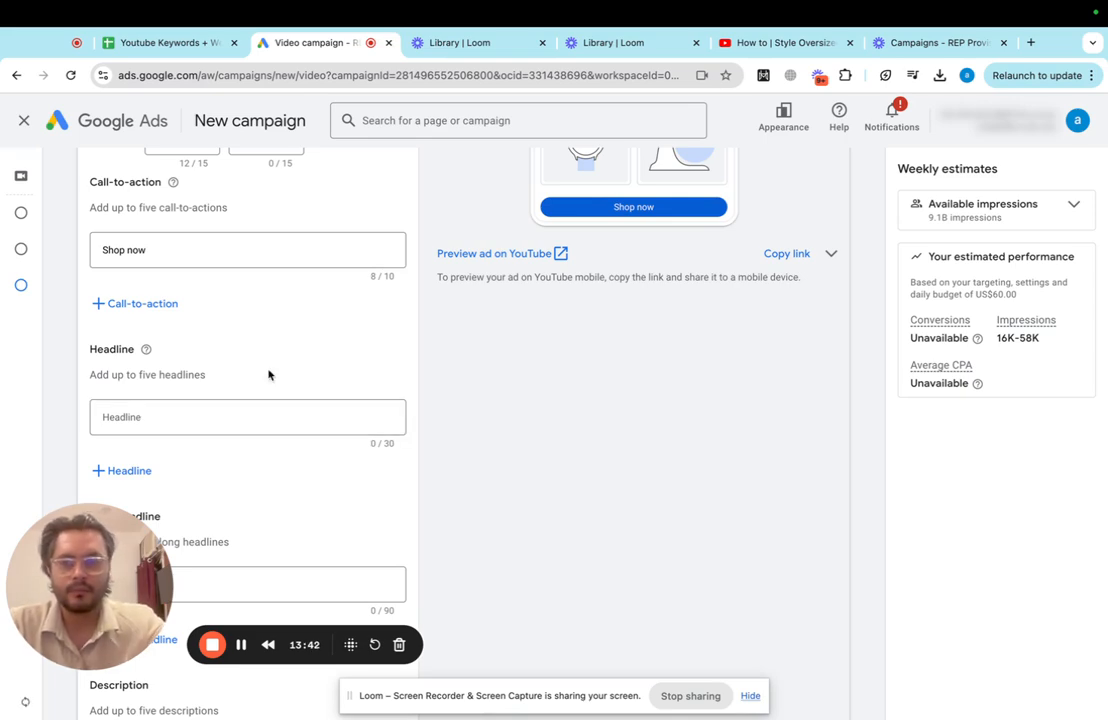
pyautogui.click(160, 42)
pyautogui.scroll(-3, 199, 395)
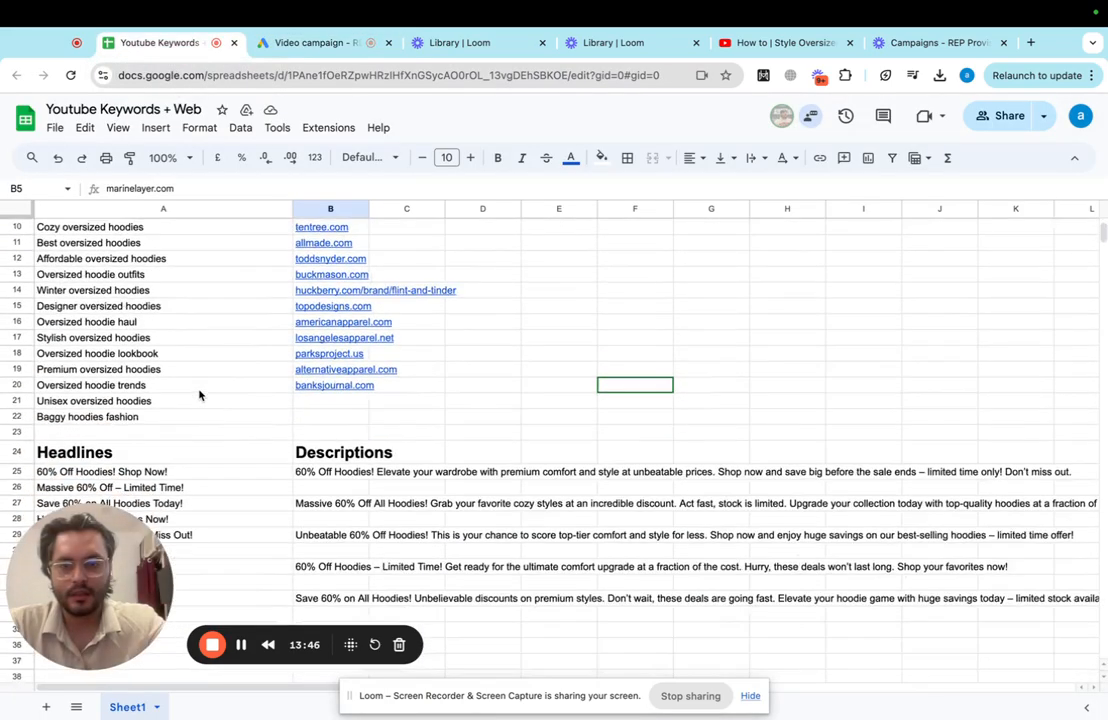
pyautogui.scroll(-1, 199, 395)
pyautogui.scroll(-2, 117, 449)
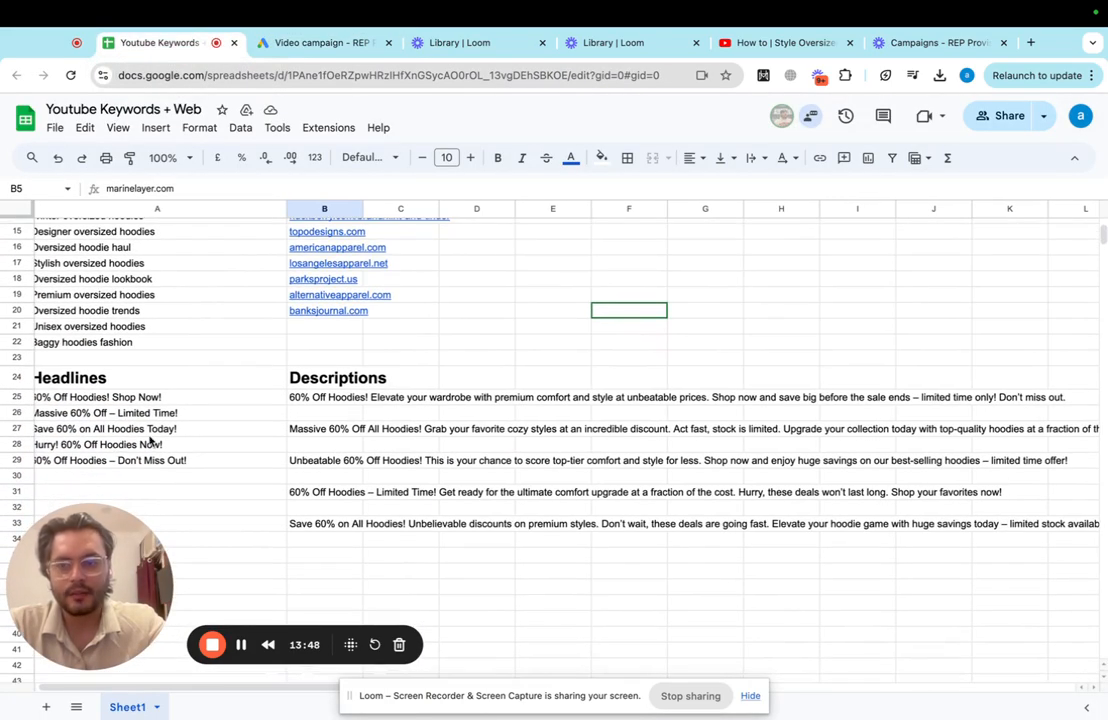
pyautogui.scroll(1, 125, 425)
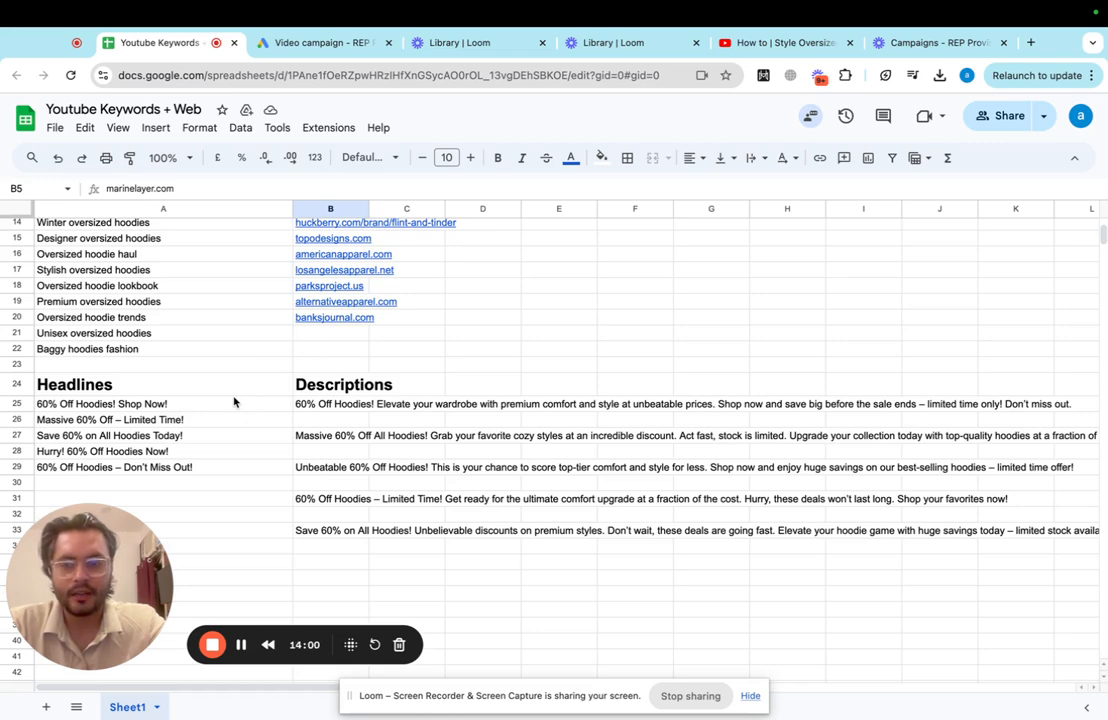
pyautogui.click(350, 43)
pyautogui.scroll(-2, 304, 373)
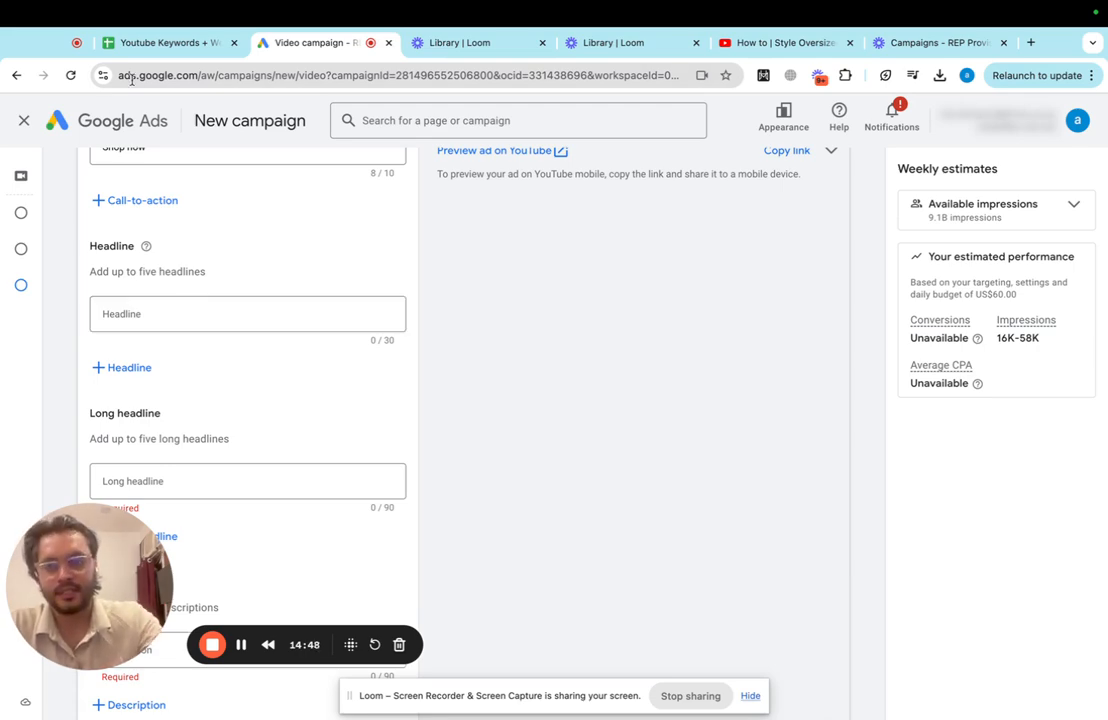
# Step: Copy "60% Off Hoodies! Shop Now!" from the Google Sheet into the ad's first headline in Google Ads
pyautogui.click(166, 42)
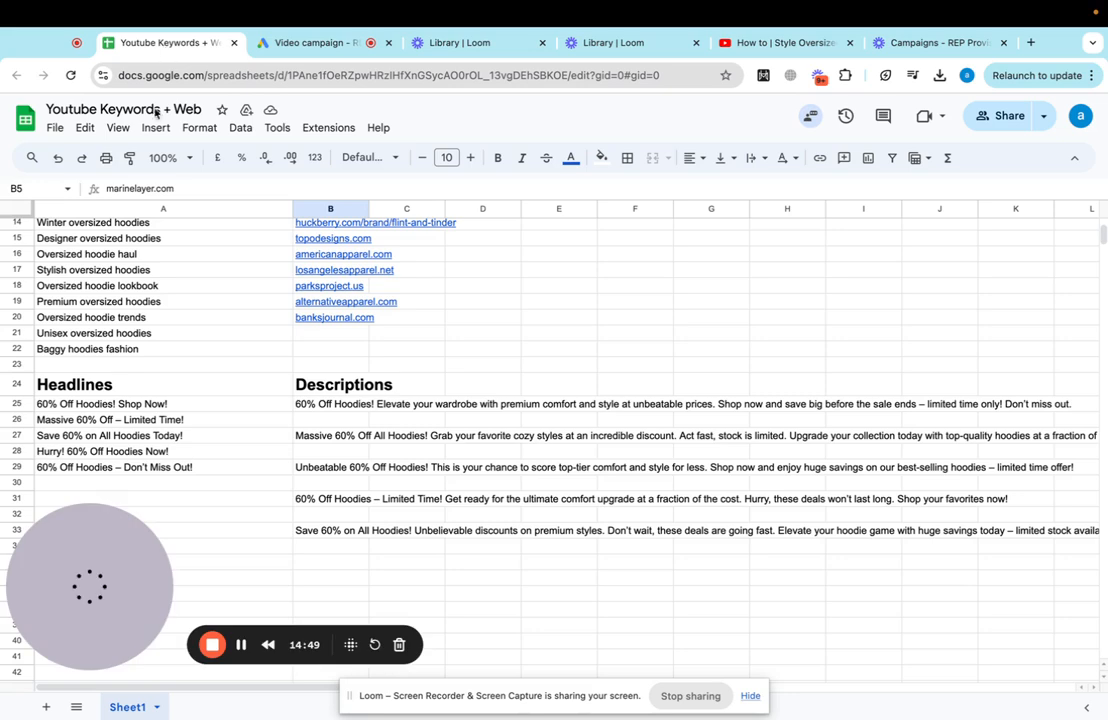
pyautogui.click(92, 405)
pyautogui.click(318, 42)
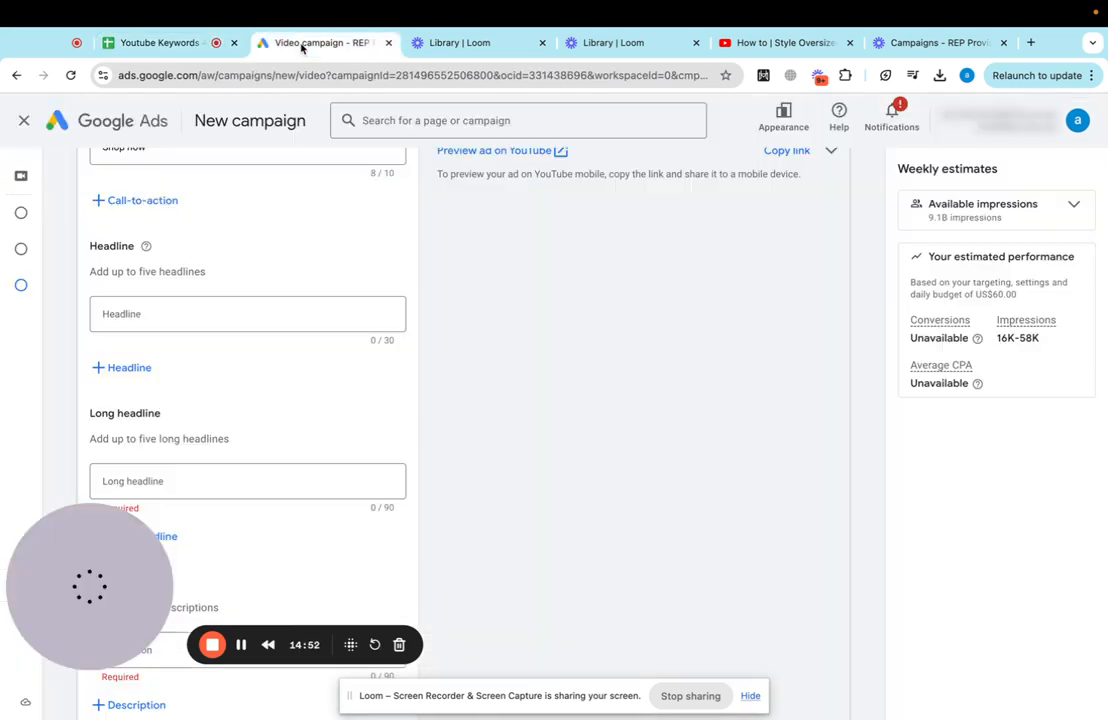
pyautogui.click(194, 317)
pyautogui.write('60% Off Hoodies! Shop Now!')
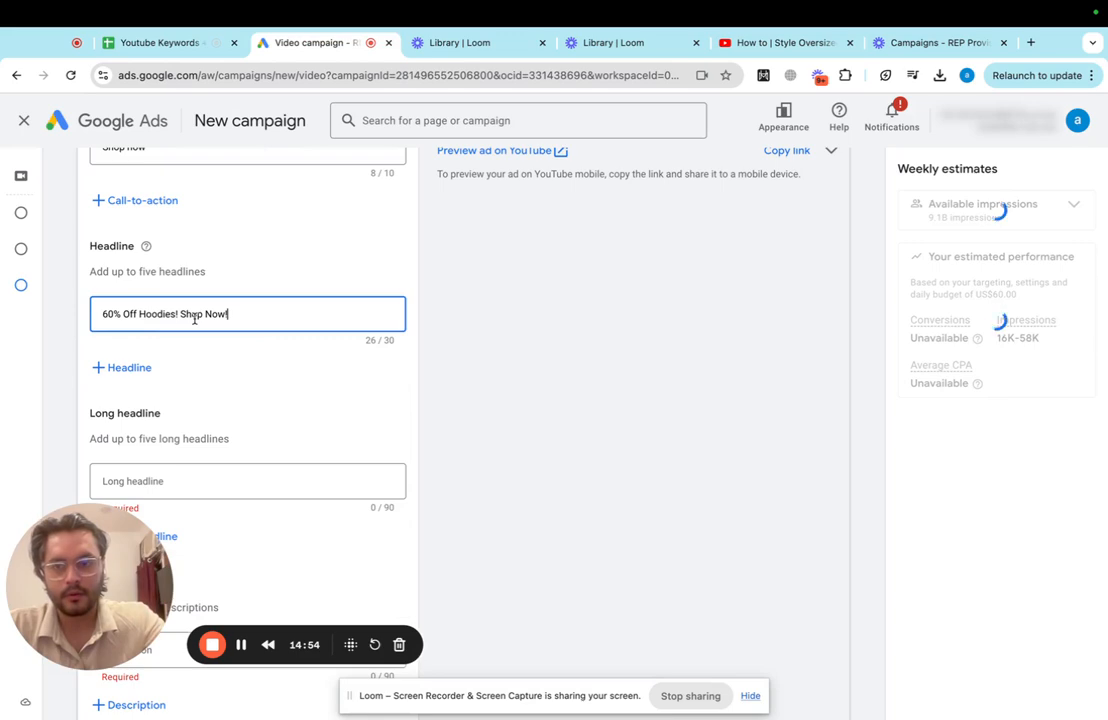
# Step: Add a second headline to the ad and fill it with "Save 60% on All Hoodies Today!" copied from the Google Sheet
pyautogui.click(128, 370)
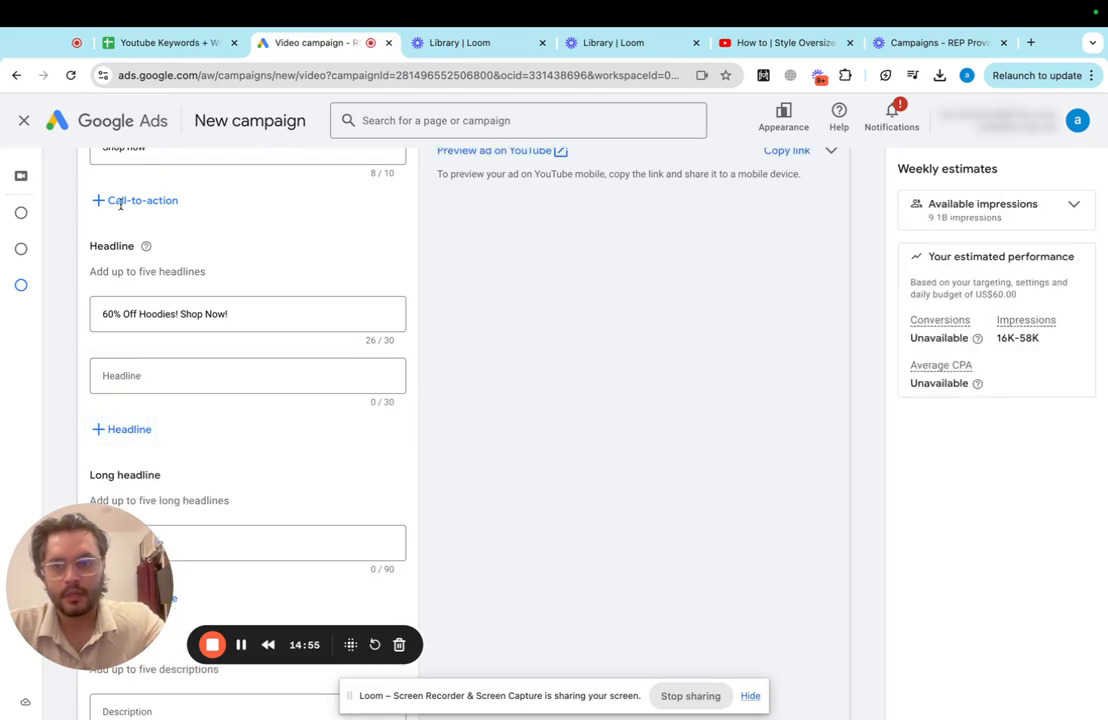
pyautogui.click(150, 44)
pyautogui.click(179, 437)
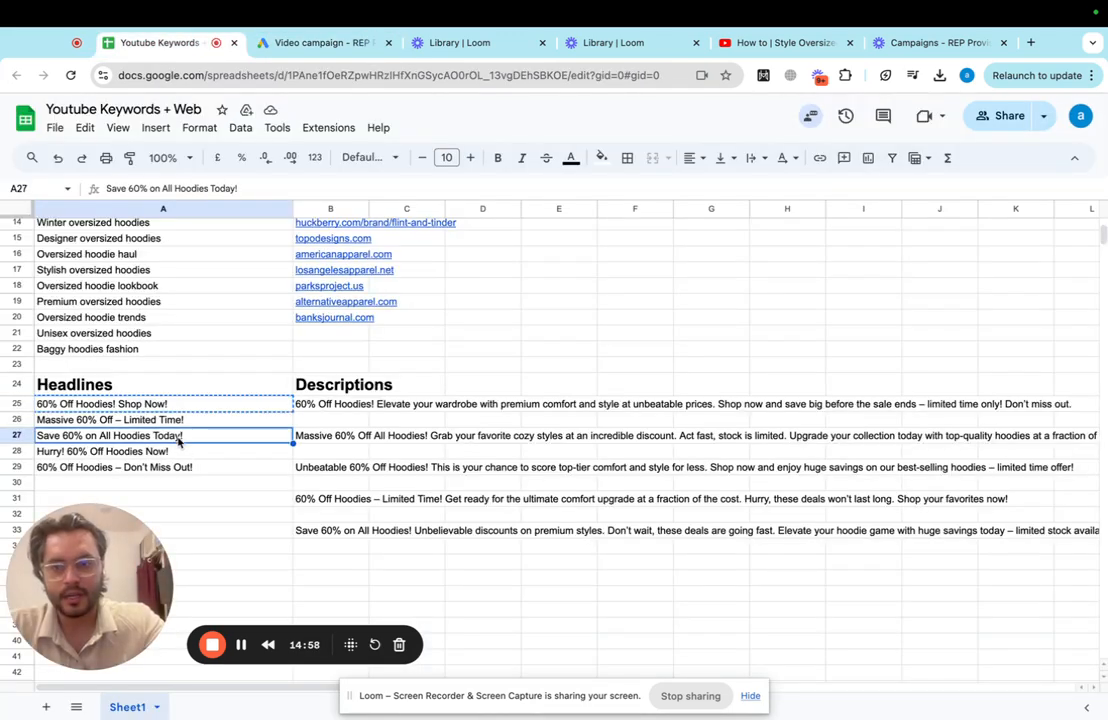
pyautogui.press('super+c')
pyautogui.click(268, 43)
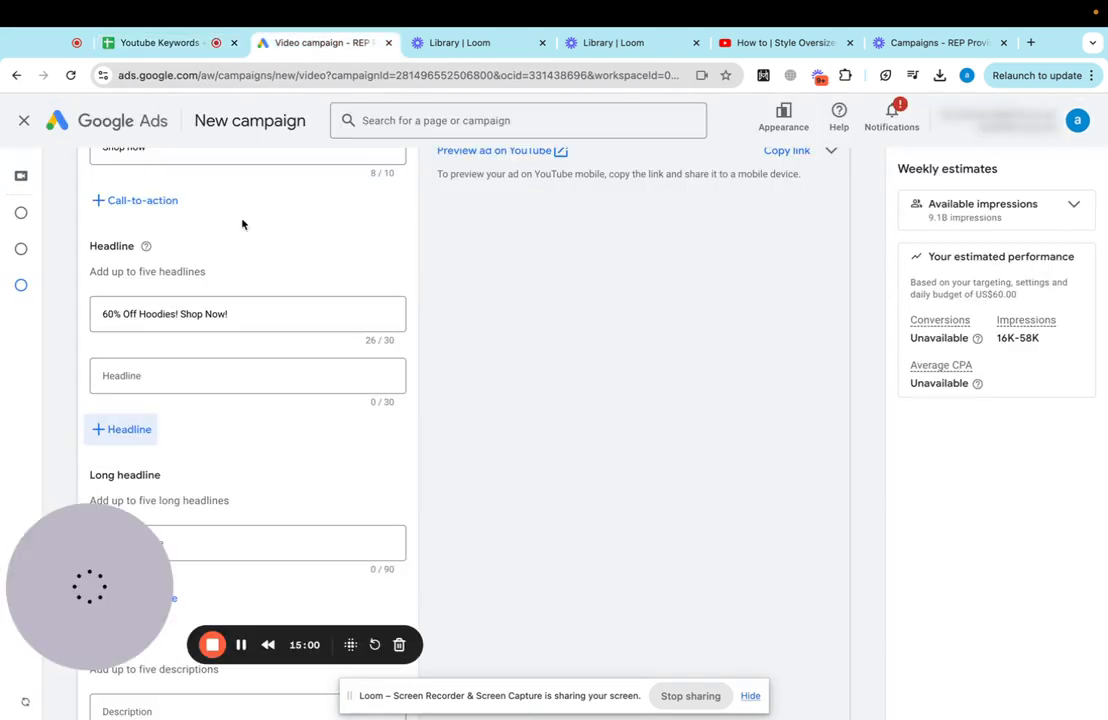
pyautogui.click(166, 380)
pyautogui.press('super+v')
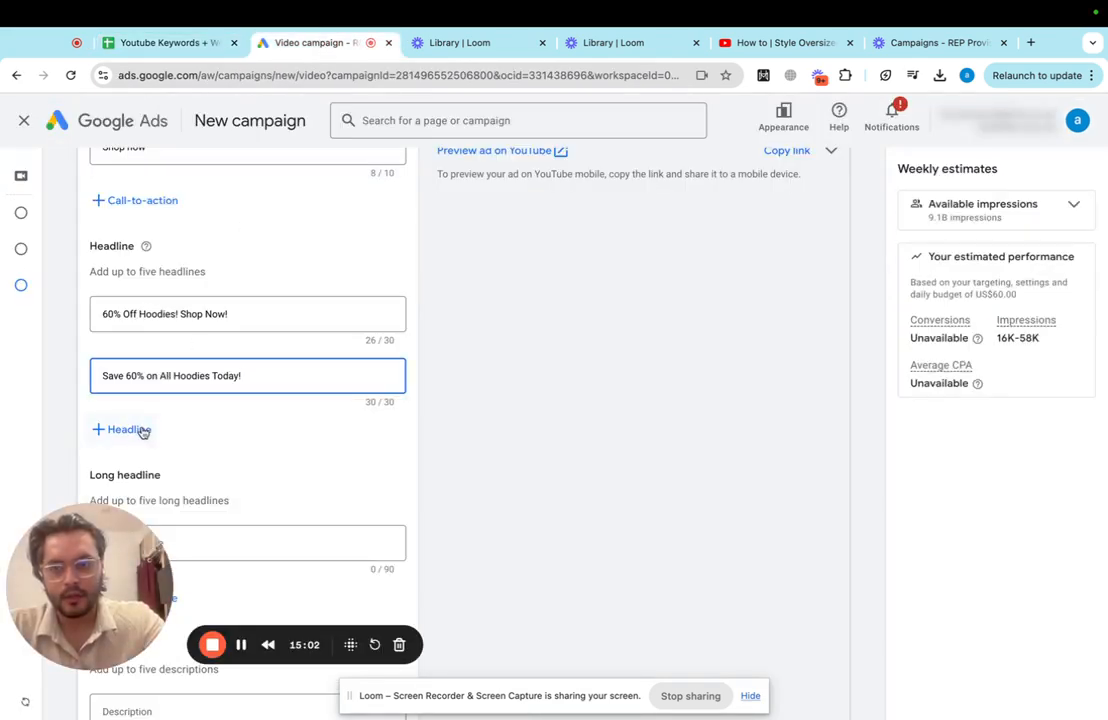
# Step: Add a third headline copied from the Google Sheet in Google Ads, shortened to "Massive 60% Off – Limited Time" without the exclamation mark
pyautogui.click(143, 430)
pyautogui.click(141, 43)
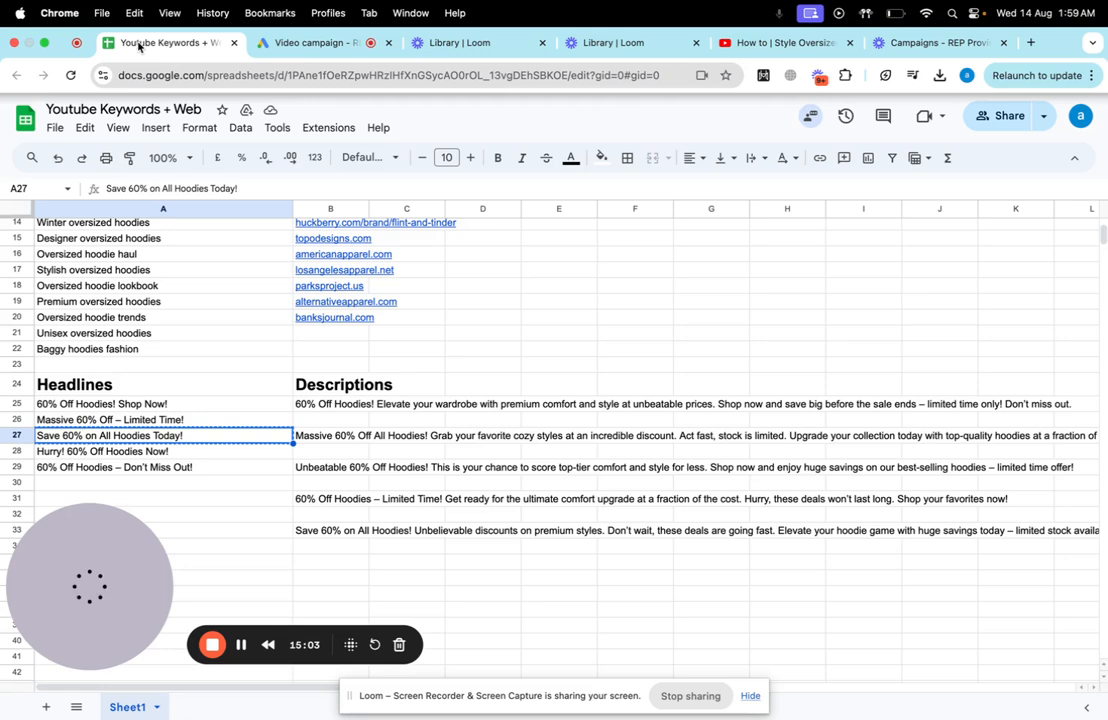
pyautogui.click(125, 420)
pyautogui.press('super+c')
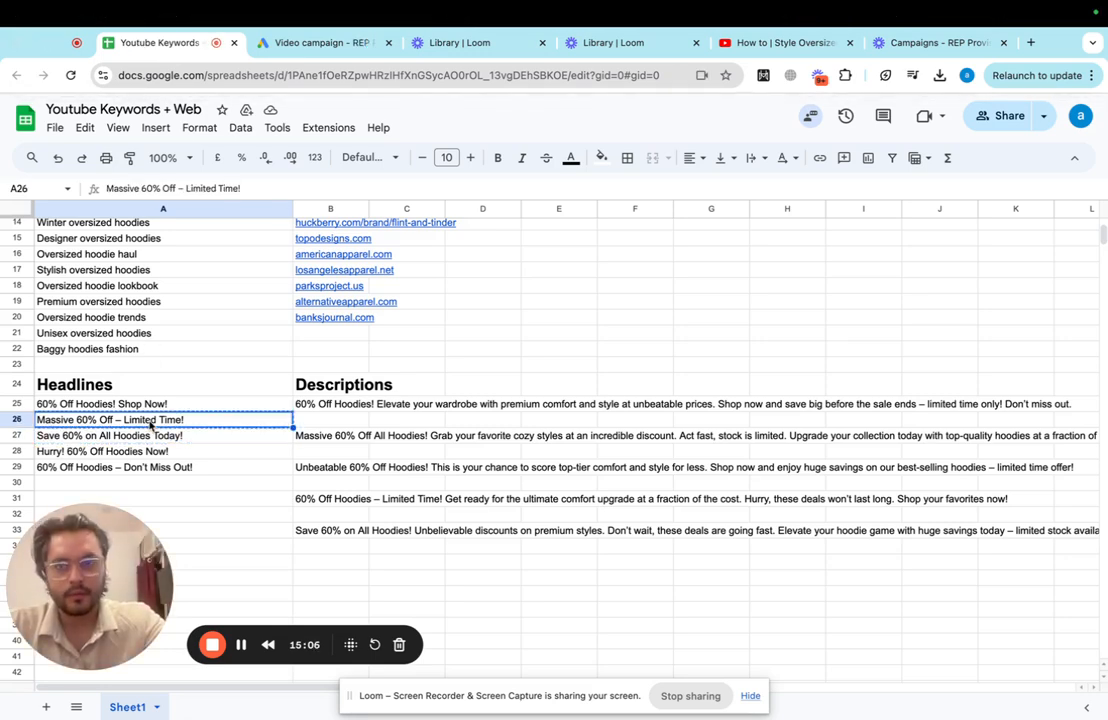
pyautogui.click(302, 42)
pyautogui.click(171, 432)
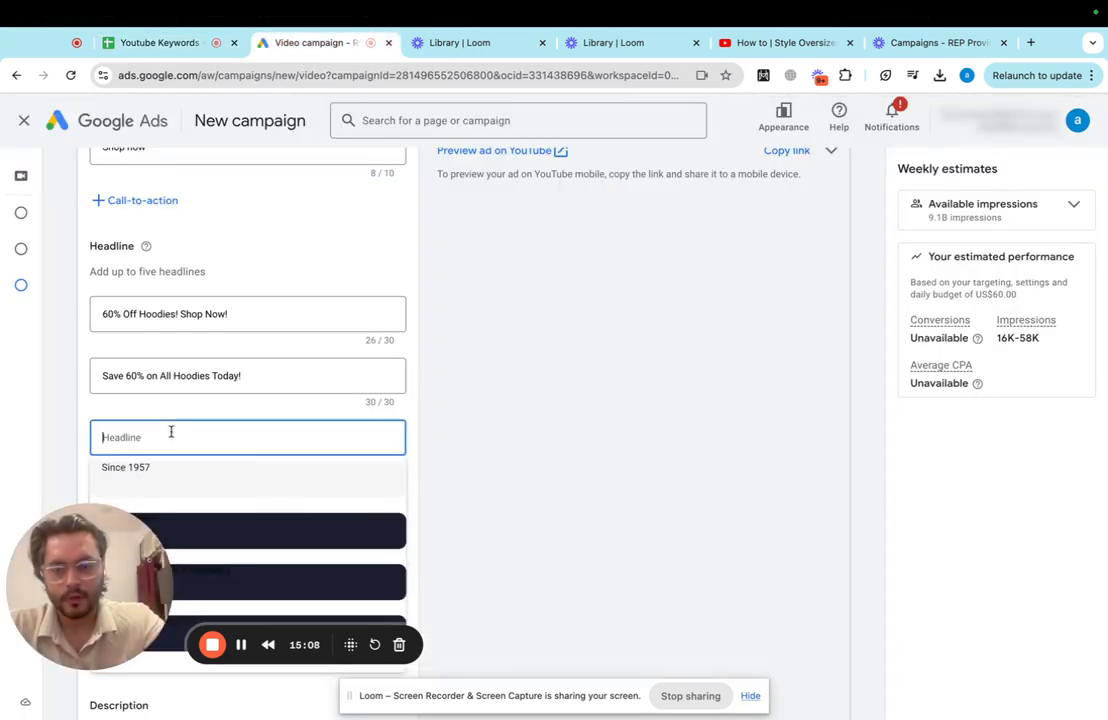
pyautogui.press('super+v')
pyautogui.scroll(-2, 262, 507)
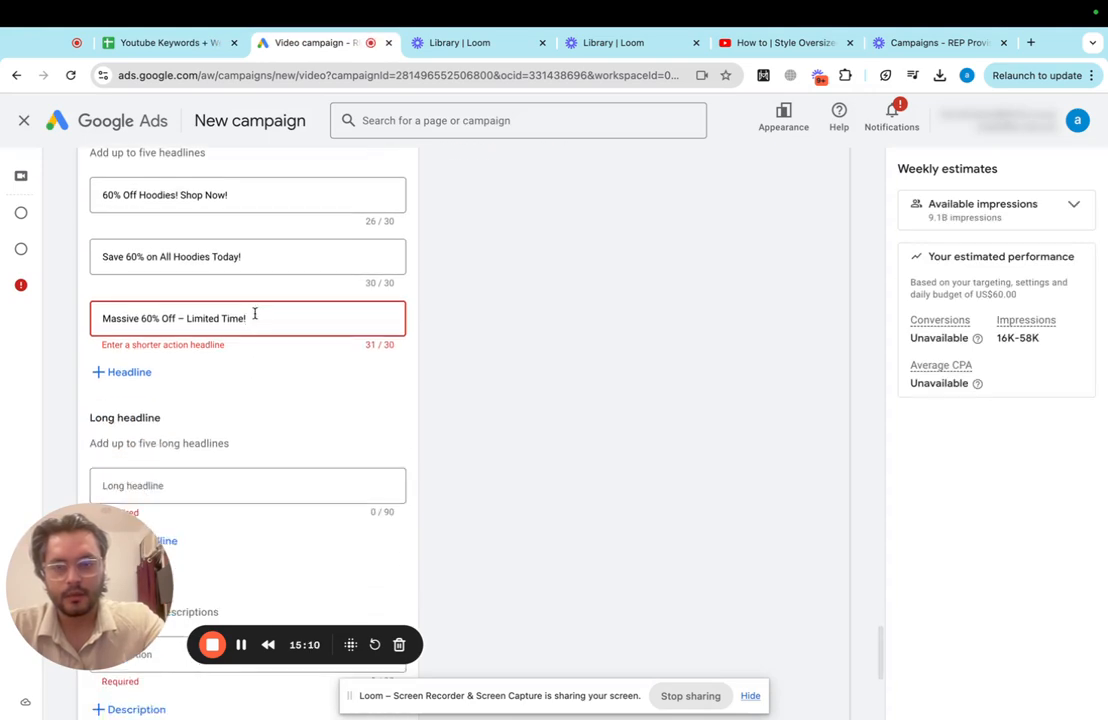
pyautogui.press('BackSpace')
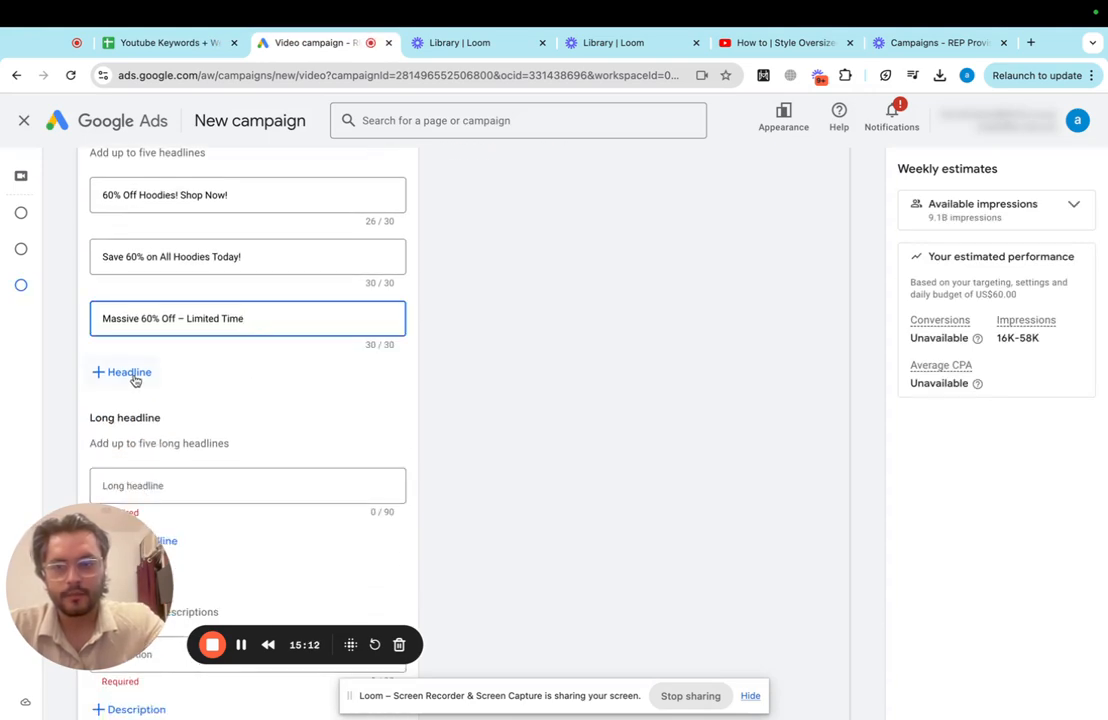
# Step: Copy the first description, starting "60% Off Hoodies! Elevate your wardrobe", from the Google Sheet into the ad's long headline in Google Ads
pyautogui.click(186, 485)
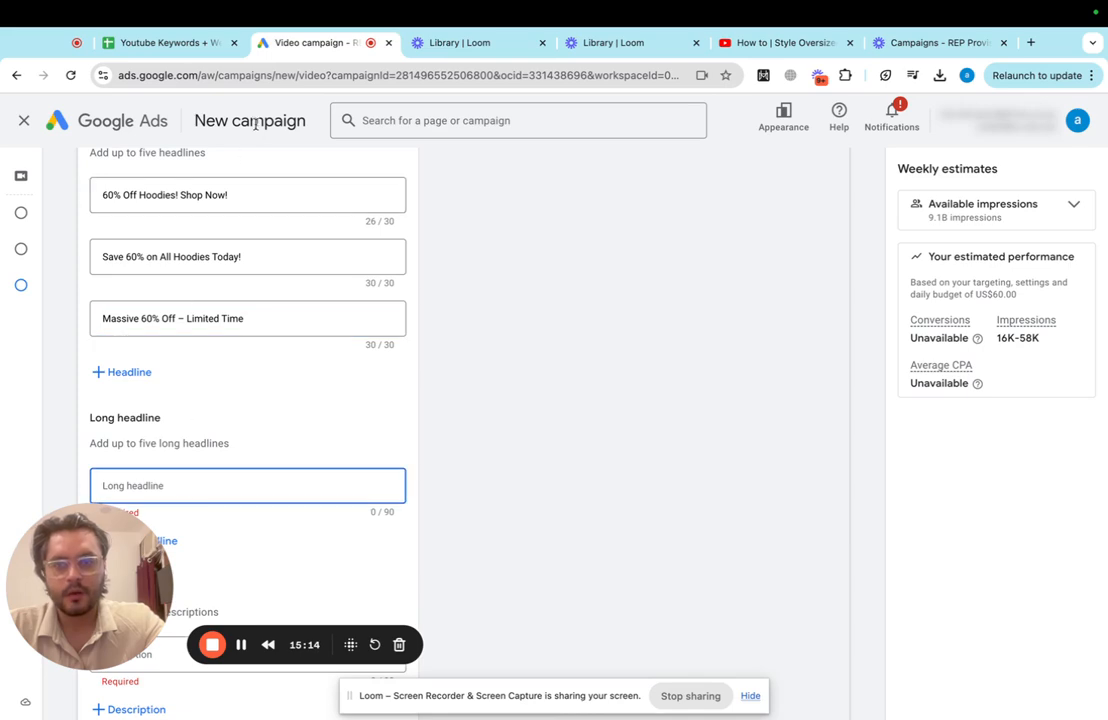
pyautogui.click(192, 36)
pyautogui.click(658, 402)
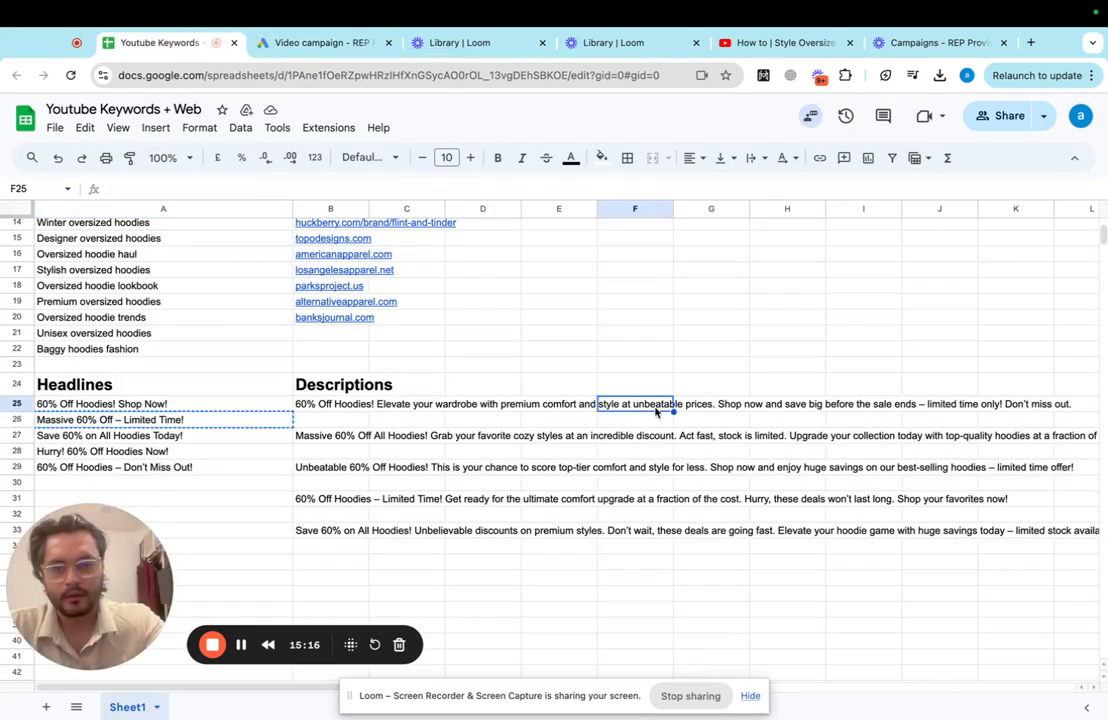
pyautogui.click(331, 405)
pyautogui.press('super+c')
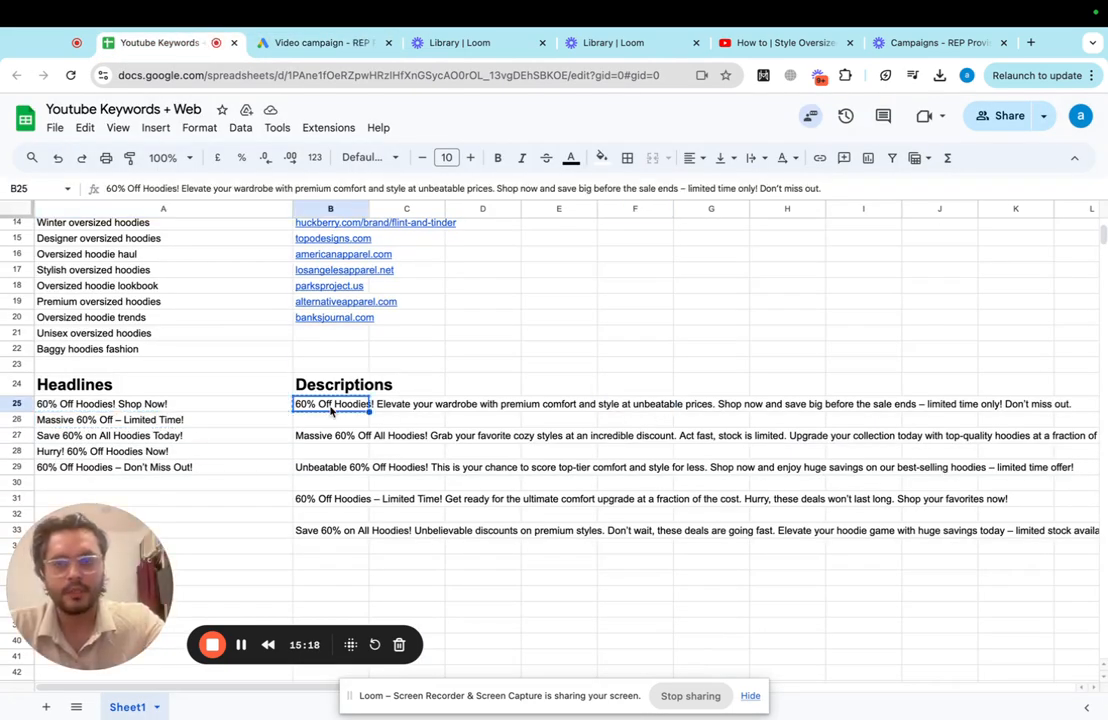
pyautogui.click(322, 42)
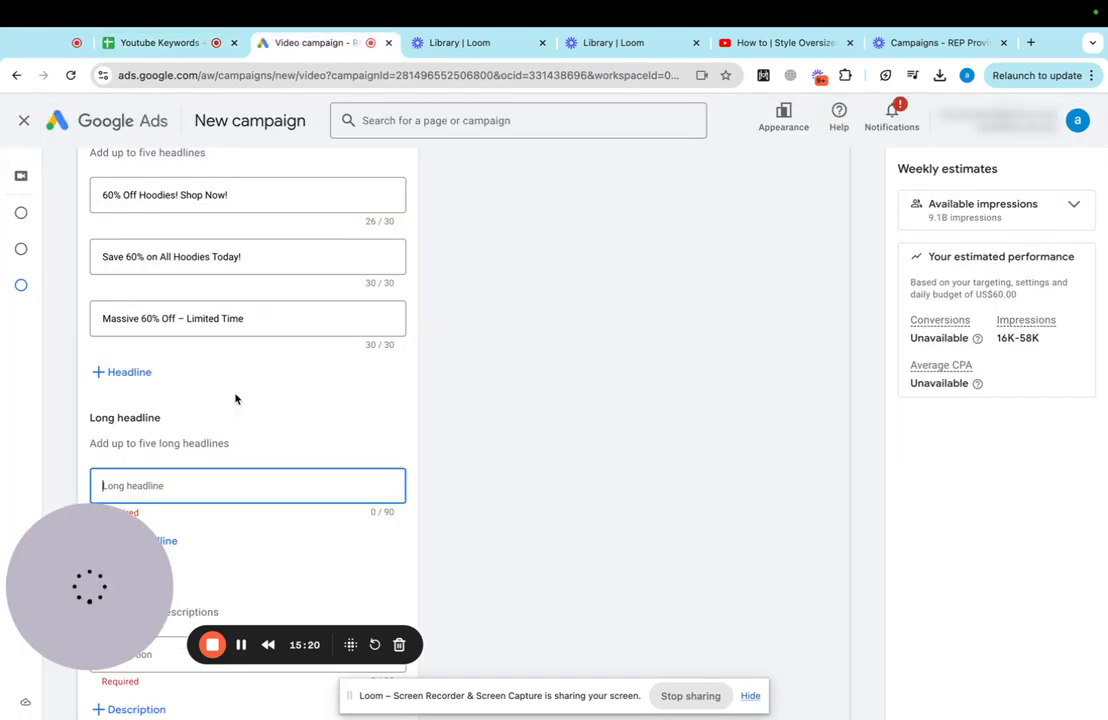
pyautogui.press('super+v')
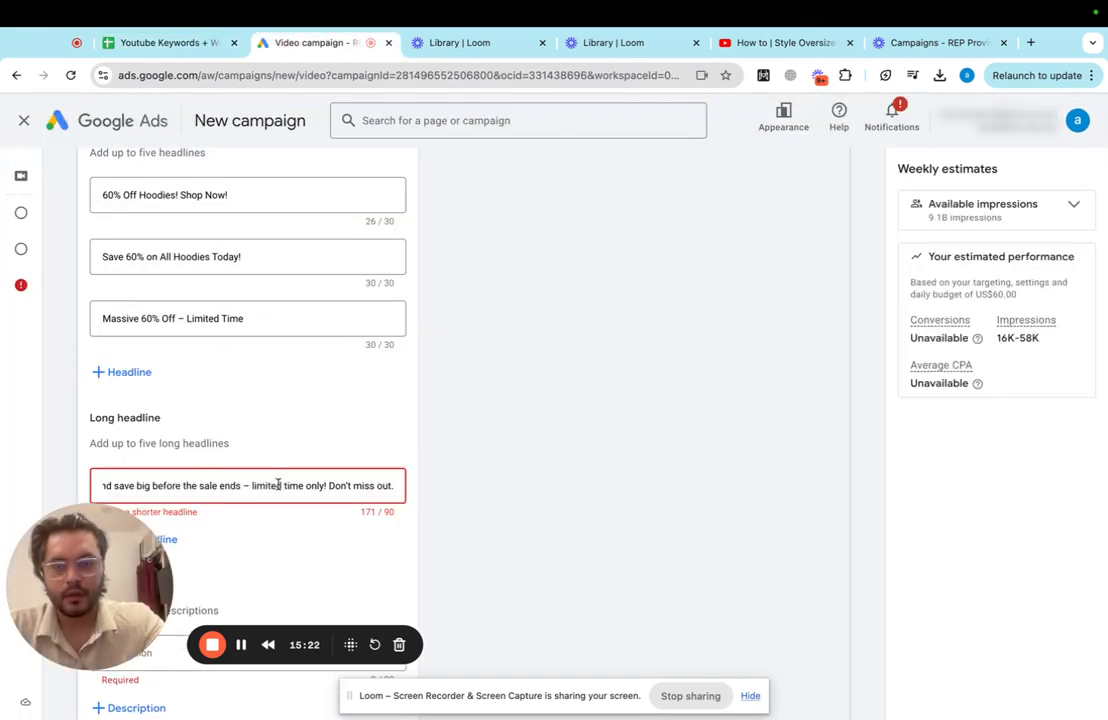
# Step: Shorten the long headline to "60% Off Hoodies! Elevate your wardrobe with premium comfort and style at unbeatable prices"
pyautogui.press('BackSpace')
pyautogui.press('BackSpace')
pyautogui.press('BackSpace')
pyautogui.press('BackSpace')
pyautogui.press('BackSpace')
pyautogui.press('BackSpace')
pyautogui.press('BackSpace')
pyautogui.press('BackSpace')
pyautogui.press('BackSpace')
pyautogui.press('BackSpace')
pyautogui.press('BackSpace')
pyautogui.press('BackSpace')
pyautogui.press('BackSpace')
pyautogui.press('BackSpace')
pyautogui.press('BackSpace')
pyautogui.press('BackSpace')
pyautogui.press('BackSpace')
pyautogui.press('BackSpace')
pyautogui.press('BackSpace')
pyautogui.press('BackSpace')
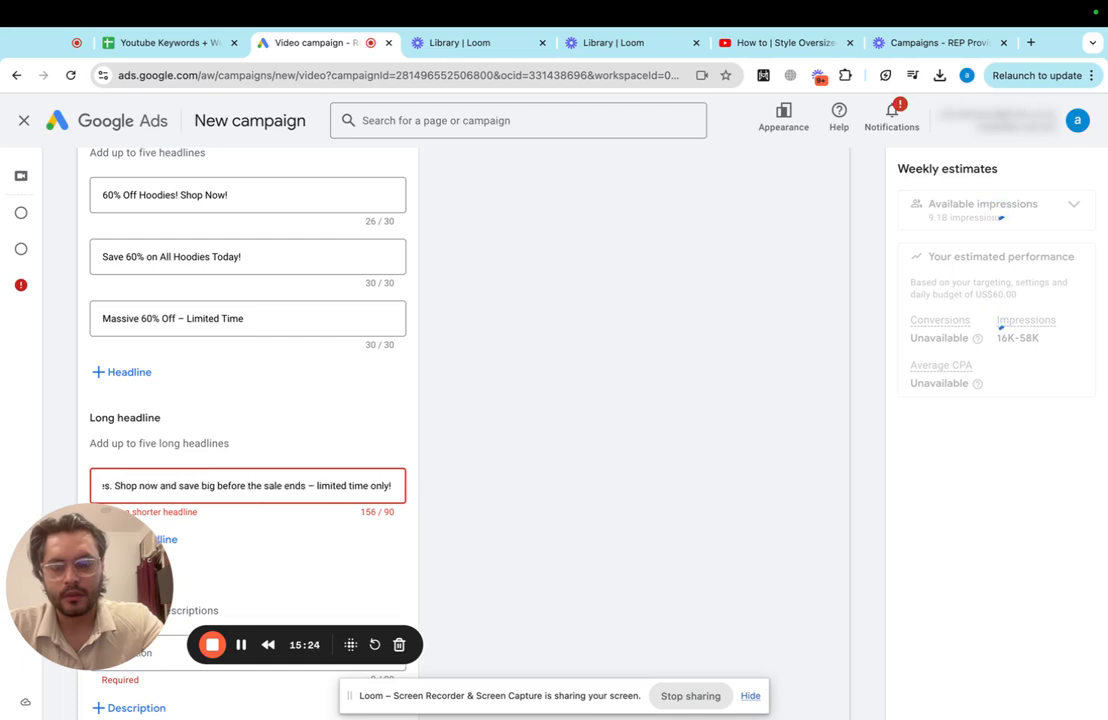
pyautogui.press('BackSpace')
pyautogui.press('BackSpace')
pyautogui.press('BackSpace')
pyautogui.press('BackSpace')
pyautogui.press('BackSpace')
pyautogui.press('BackSpace')
pyautogui.press('BackSpace')
pyautogui.press('BackSpace')
pyautogui.press('BackSpace')
pyautogui.press('BackSpace')
pyautogui.press('BackSpace')
pyautogui.press('BackSpace')
pyautogui.press('BackSpace')
pyautogui.press('BackSpace')
pyautogui.press('BackSpace')
pyautogui.press('BackSpace')
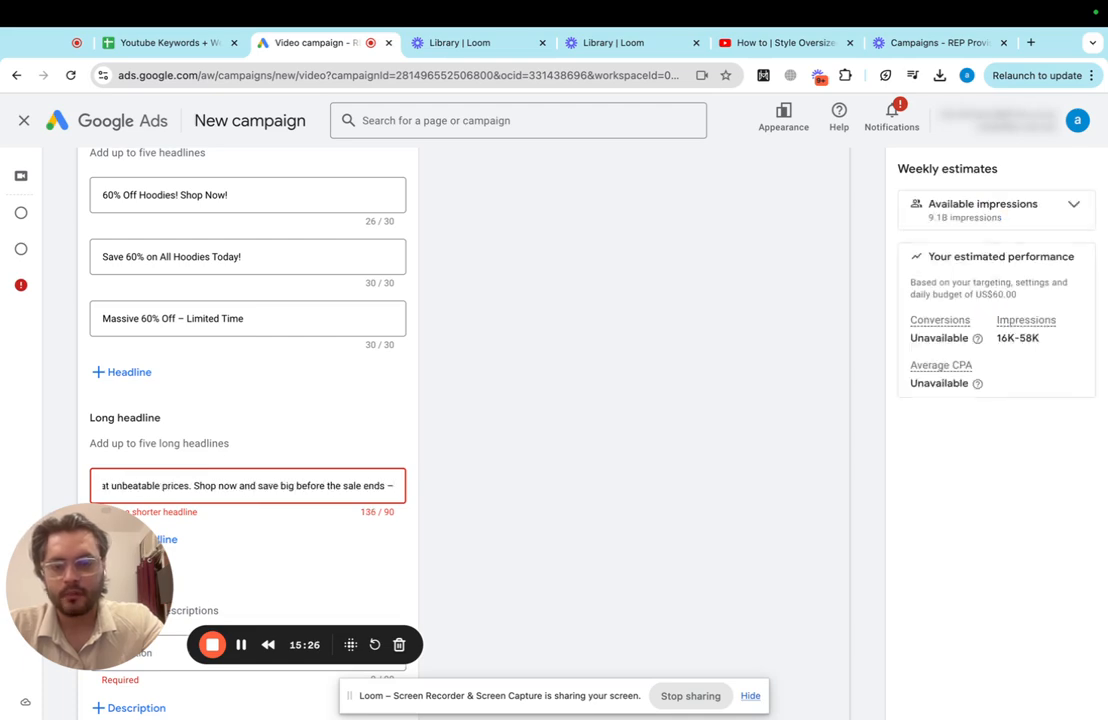
pyautogui.press('BackSpace')
pyautogui.press('BackSpace')
pyautogui.press('BackSpace')
pyautogui.press('BackSpace')
pyautogui.press('BackSpace')
pyautogui.press('BackSpace')
pyautogui.press('BackSpace')
pyautogui.press('BackSpace')
pyautogui.press('BackSpace')
pyautogui.press('BackSpace')
pyautogui.press('BackSpace')
pyautogui.press('BackSpace')
pyautogui.press('BackSpace')
pyautogui.press('BackSpace')
pyautogui.press('BackSpace')
pyautogui.press('BackSpace')
pyautogui.press('BackSpace')
pyautogui.press('BackSpace')
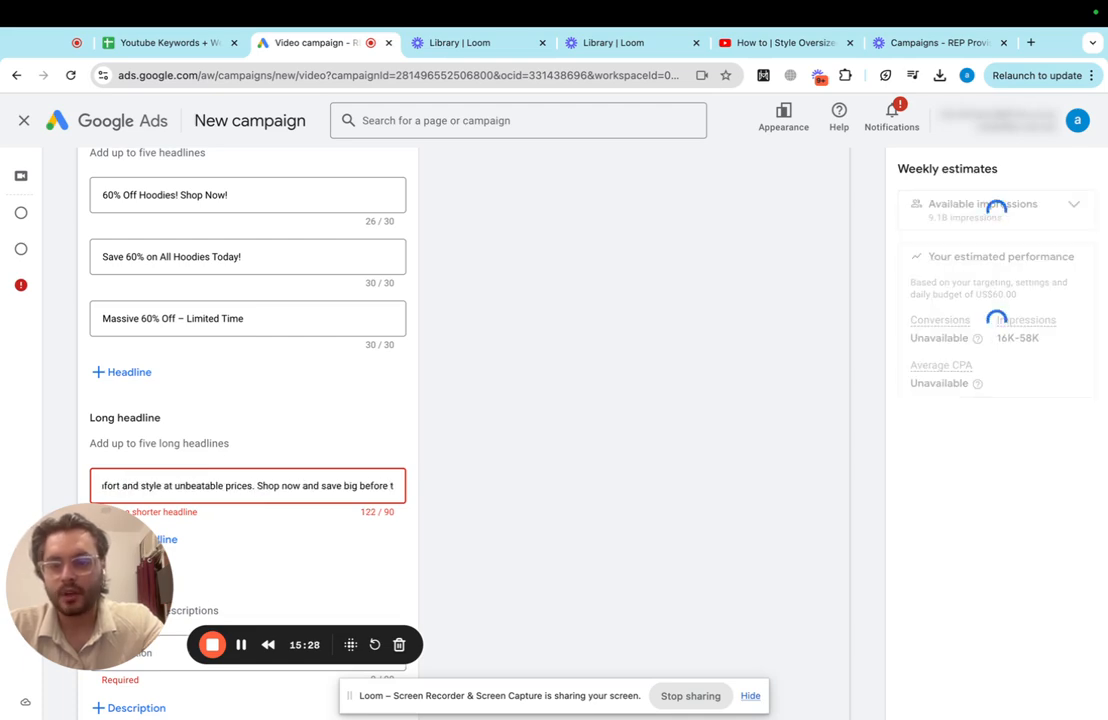
pyautogui.press('BackSpace')
pyautogui.press('BackSpace')
pyautogui.press('BackSpace')
pyautogui.press('BackSpace')
pyautogui.press('BackSpace')
pyautogui.press('BackSpace')
pyautogui.press('BackSpace')
pyautogui.press('BackSpace')
pyautogui.press('BackSpace')
pyautogui.press('BackSpace')
pyautogui.press('BackSpace')
pyautogui.press('BackSpace')
pyautogui.press('BackSpace')
pyautogui.press('BackSpace')
pyautogui.press('BackSpace')
pyautogui.press('BackSpace')
pyautogui.press('BackSpace')
pyautogui.press('BackSpace')
pyautogui.press('BackSpace')
pyautogui.press('BackSpace')
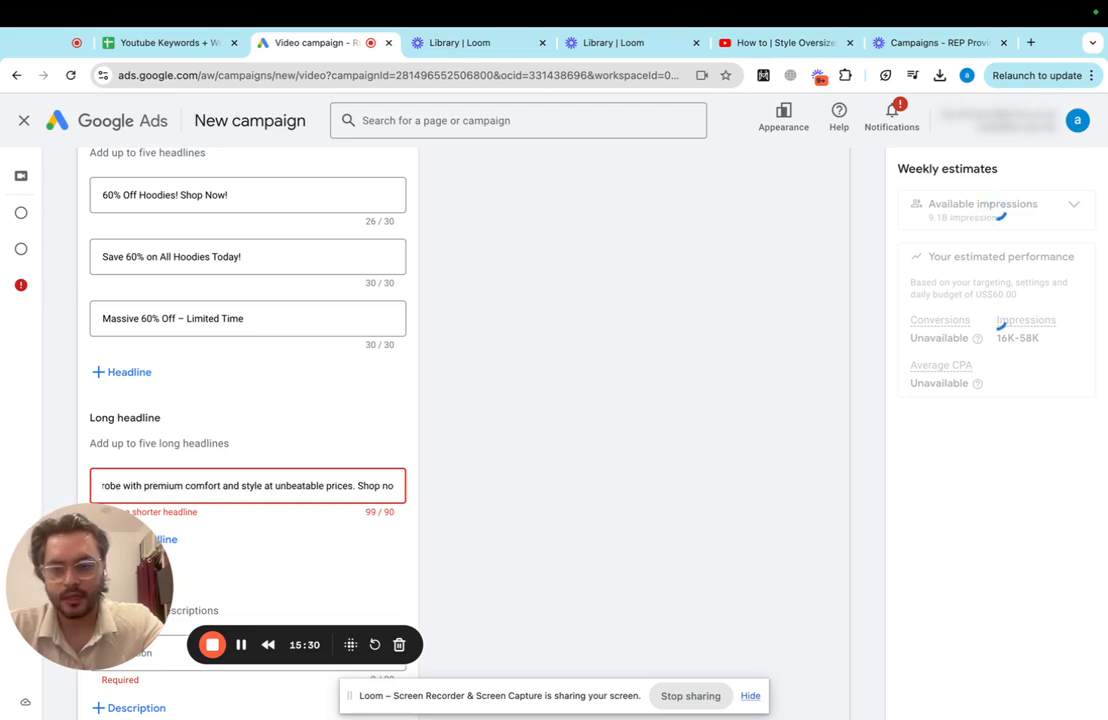
pyautogui.press('BackSpace')
pyautogui.press('BackSpace')
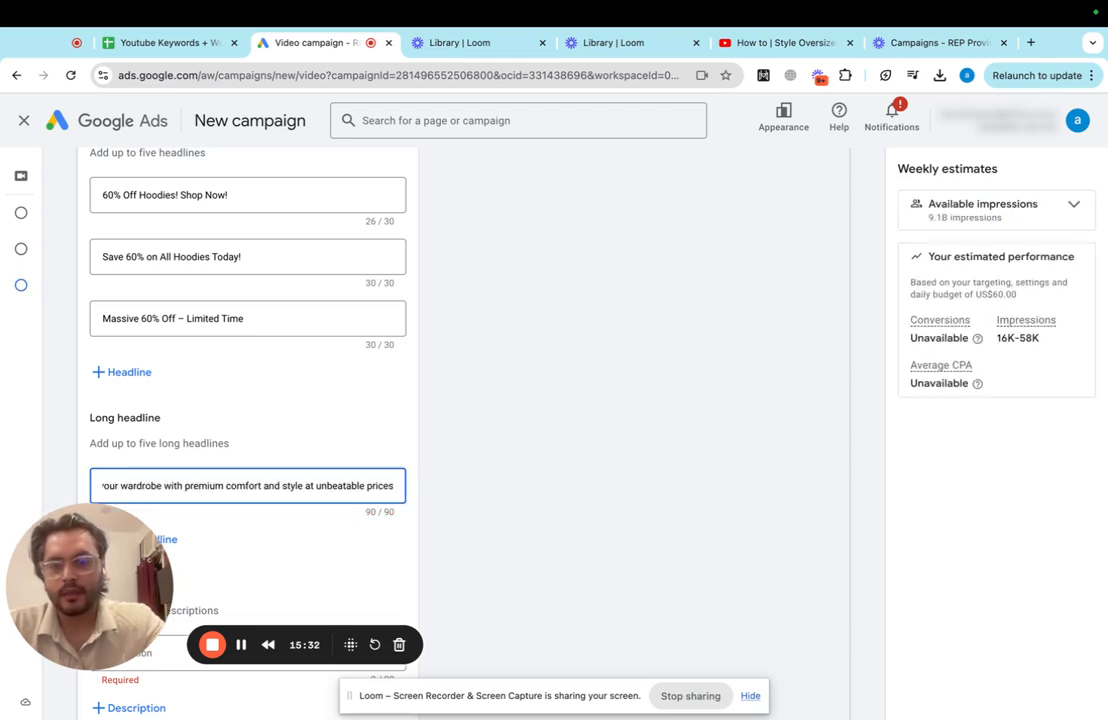
# Step: Copy the second description, starting "Massive 60% Off All Hoodies!", from the Google Sheet into the ad's description in Google Ads
pyautogui.scroll(-3, 262, 460)
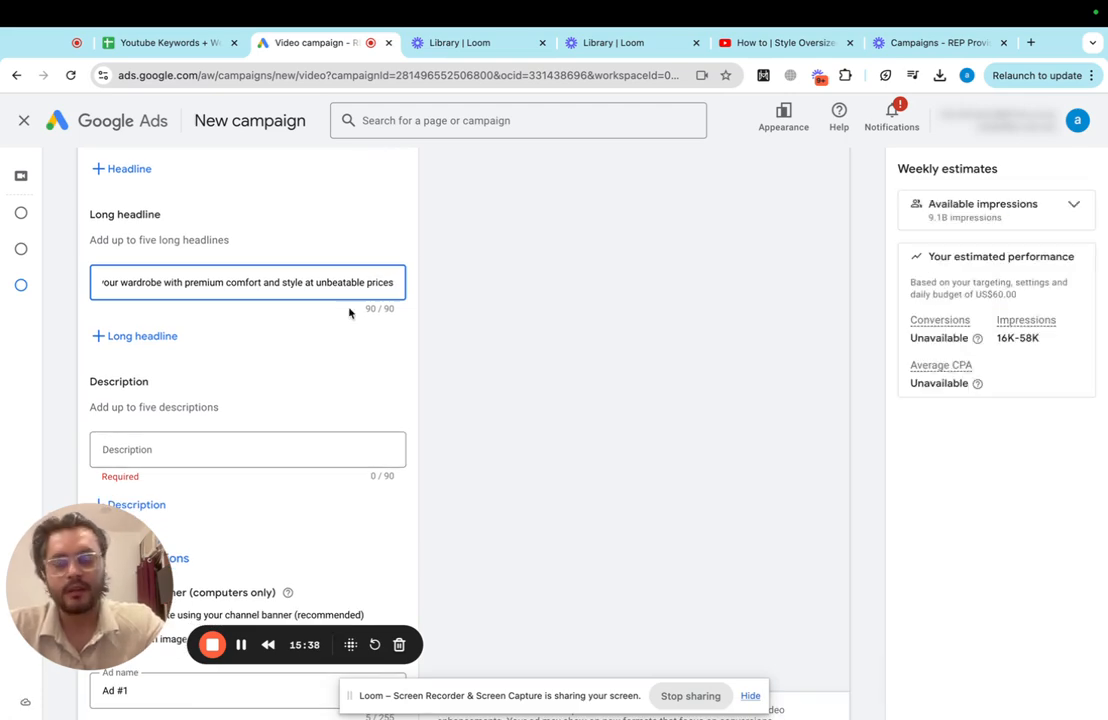
pyautogui.click(178, 455)
pyautogui.click(165, 42)
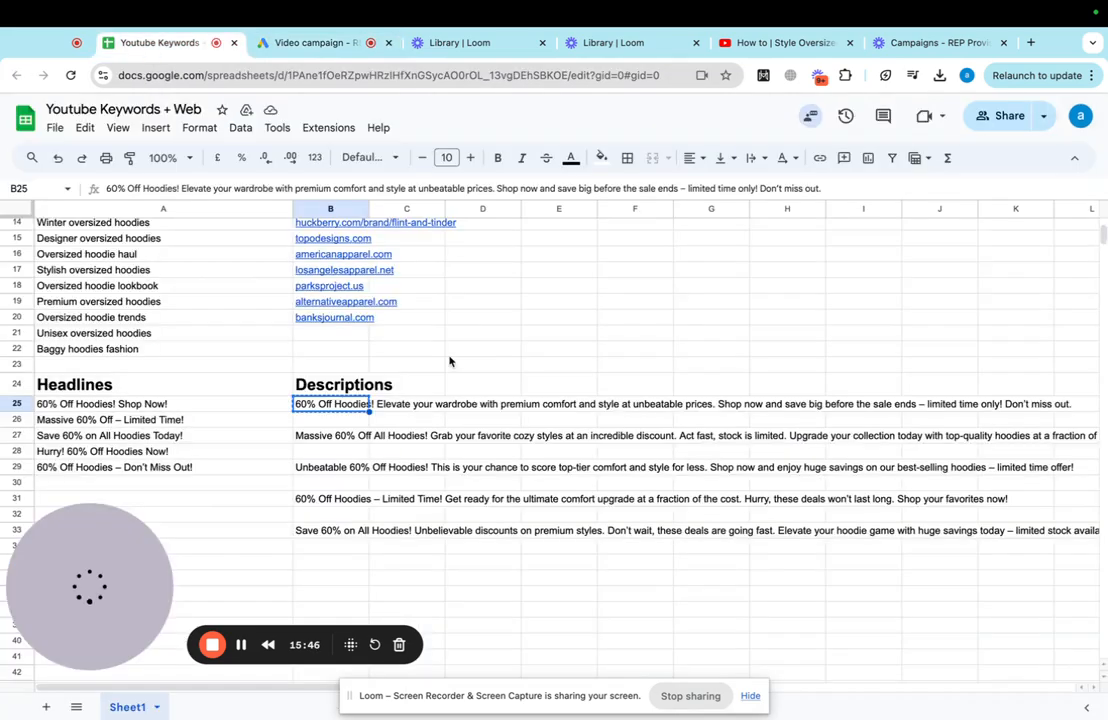
pyautogui.click(314, 437)
pyautogui.hotkey('ctrl', 'c')
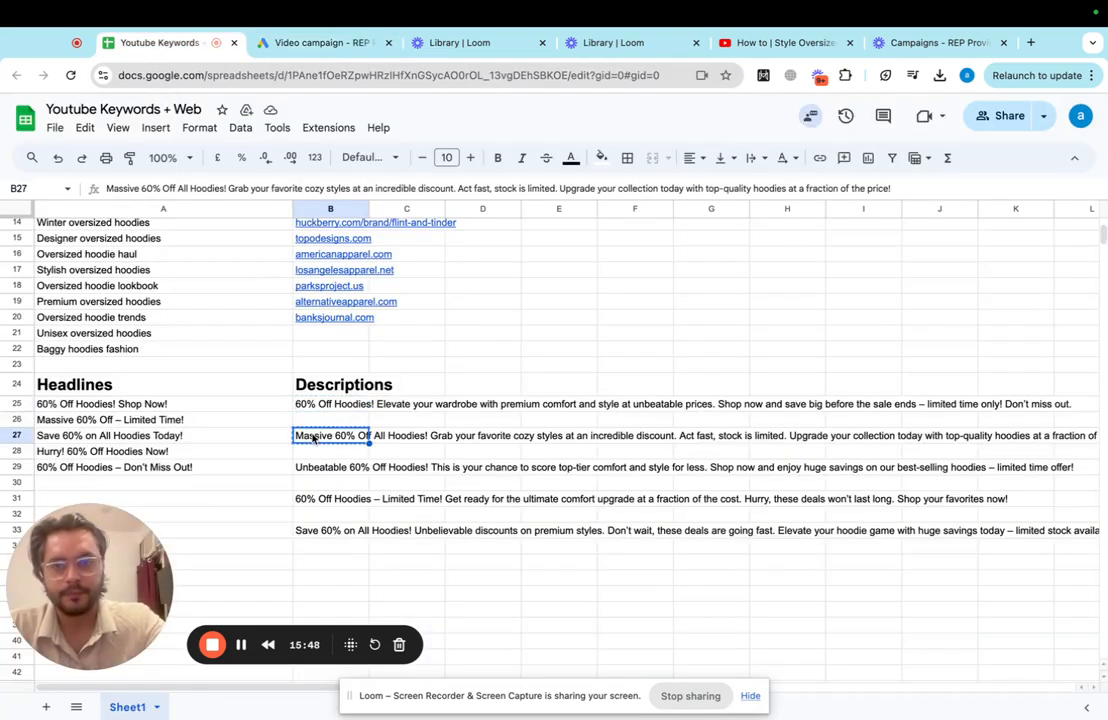
pyautogui.click(300, 42)
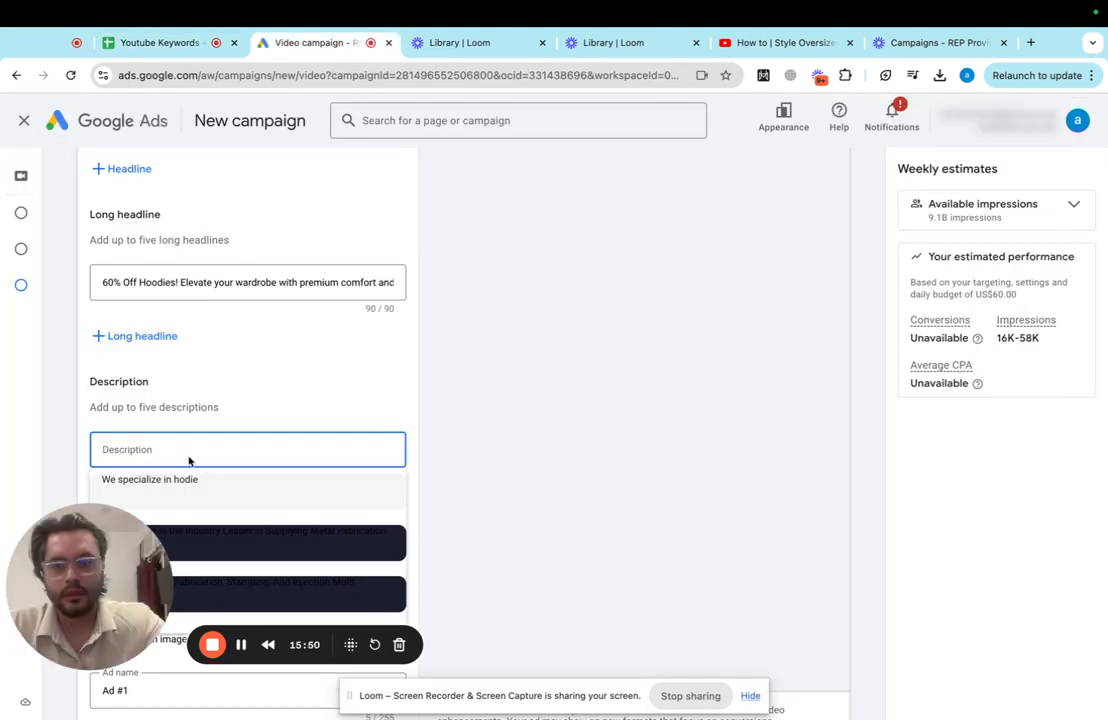
pyautogui.hotkey('ctrl', 'v')
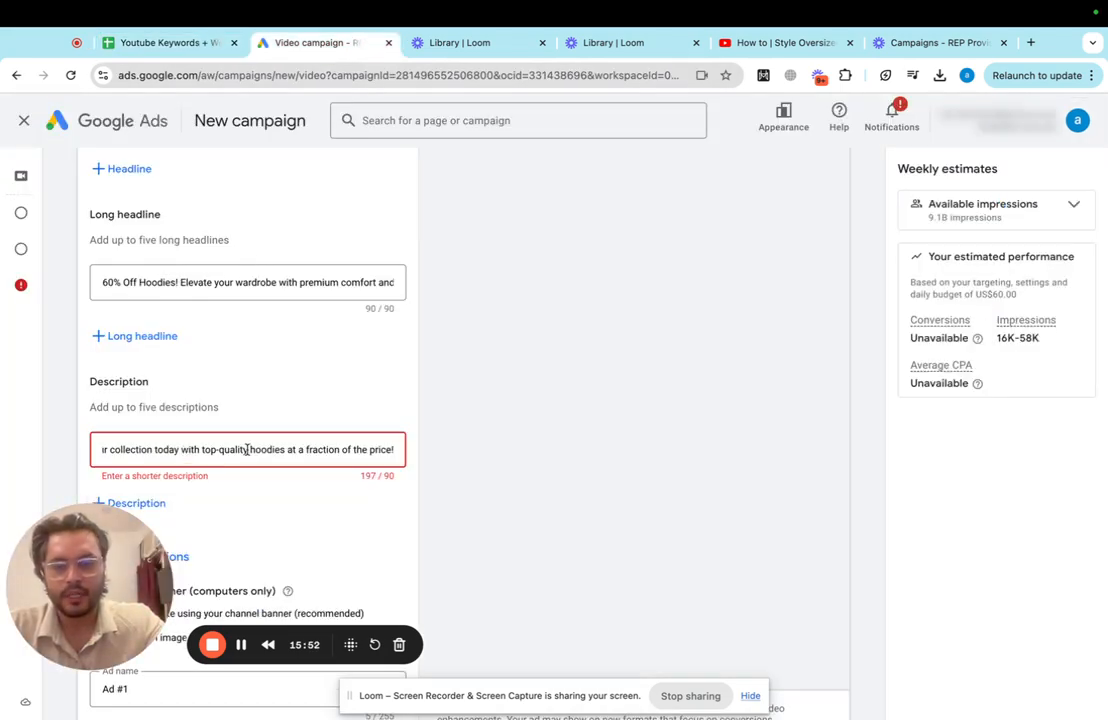
# Step: Shorten the ad description to "Massive 60% Off All Hoodies! Grab your favorite cozy styles at an incredible discount"
pyautogui.press('BackSpace')
pyautogui.press('BackSpace')
pyautogui.press('BackSpace')
pyautogui.press('BackSpace')
pyautogui.press('BackSpace')
pyautogui.press('BackSpace')
pyautogui.press('BackSpace')
pyautogui.press('BackSpace')
pyautogui.press('BackSpace')
pyautogui.press('BackSpace')
pyautogui.press('BackSpace')
pyautogui.press('BackSpace')
pyautogui.press('BackSpace')
pyautogui.press('BackSpace')
pyautogui.press('BackSpace')
pyautogui.press('BackSpace')
pyautogui.press('BackSpace')
pyautogui.press('BackSpace')
pyautogui.press('BackSpace')
pyautogui.press('BackSpace')
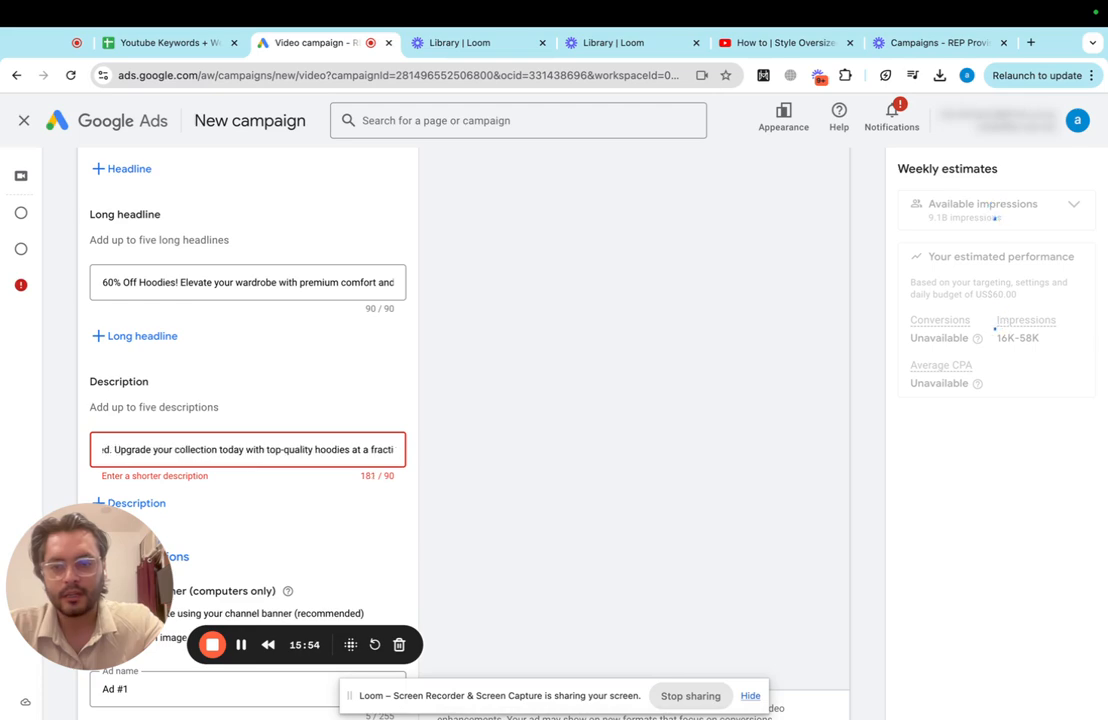
pyautogui.press('BackSpace')
pyautogui.press('BackSpace')
pyautogui.press('BackSpace')
pyautogui.press('BackSpace')
pyautogui.press('BackSpace')
pyautogui.press('BackSpace')
pyautogui.press('BackSpace')
pyautogui.press('BackSpace')
pyautogui.press('BackSpace')
pyautogui.press('BackSpace')
pyautogui.press('BackSpace')
pyautogui.press('BackSpace')
pyautogui.press('BackSpace')
pyautogui.press('BackSpace')
pyautogui.press('BackSpace')
pyautogui.press('BackSpace')
pyautogui.press('BackSpace')
pyautogui.press('BackSpace')
pyautogui.press('BackSpace')
pyautogui.press('BackSpace')
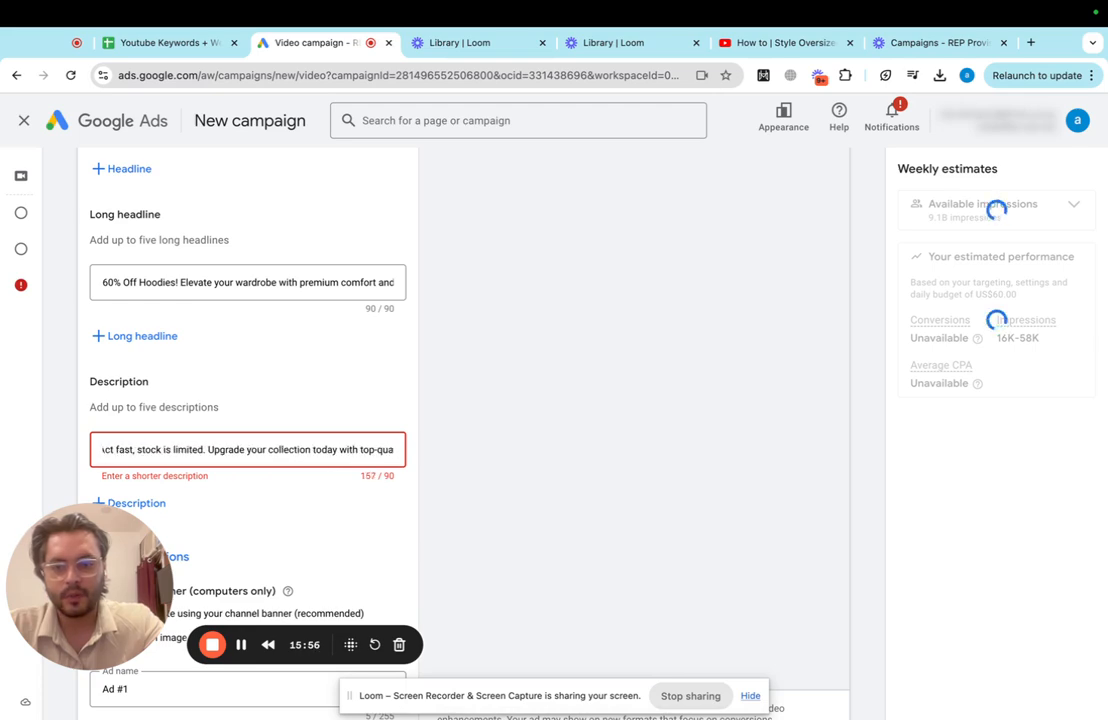
pyautogui.press('BackSpace')
pyautogui.press('BackSpace')
pyautogui.press('BackSpace')
pyautogui.press('BackSpace')
pyautogui.press('BackSpace')
pyautogui.press('BackSpace')
pyautogui.press('BackSpace')
pyautogui.press('BackSpace')
pyautogui.press('BackSpace')
pyautogui.press('BackSpace')
pyautogui.press('BackSpace')
pyautogui.press('BackSpace')
pyautogui.press('BackSpace')
pyautogui.press('BackSpace')
pyautogui.press('BackSpace')
pyautogui.press('BackSpace')
pyautogui.press('BackSpace')
pyautogui.press('BackSpace')
pyautogui.press('BackSpace')
pyautogui.press('BackSpace')
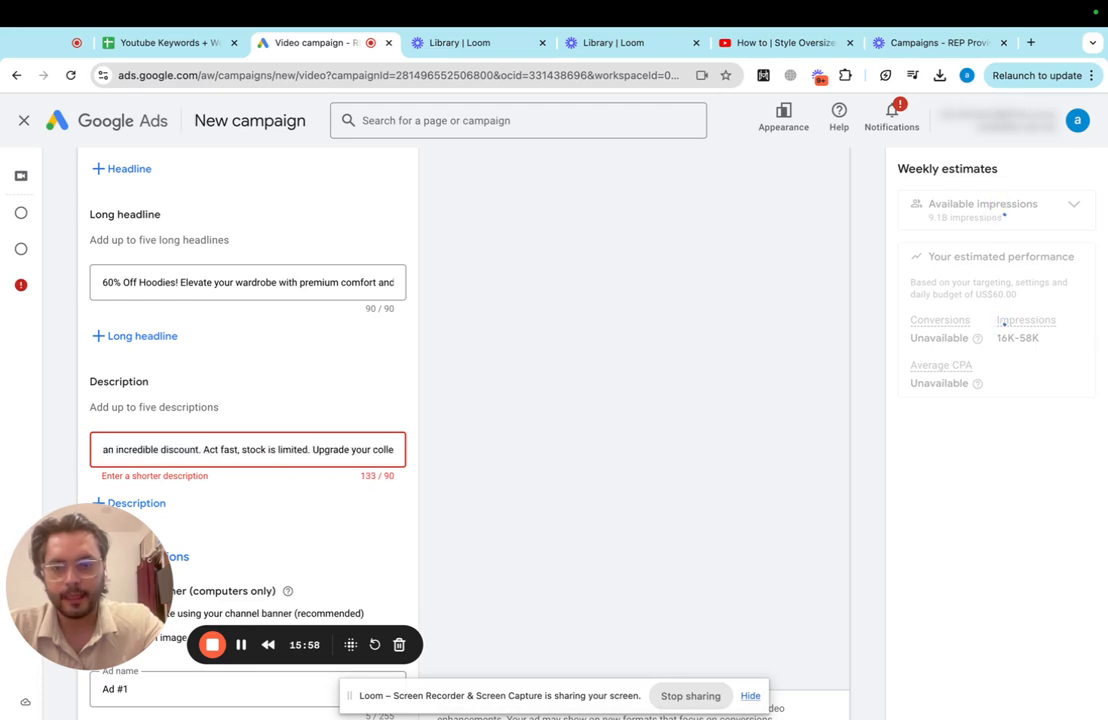
pyautogui.press('BackSpace')
pyautogui.press('BackSpace')
pyautogui.press('BackSpace')
pyautogui.press('BackSpace')
pyautogui.press('BackSpace')
pyautogui.press('BackSpace')
pyautogui.press('BackSpace')
pyautogui.press('BackSpace')
pyautogui.press('BackSpace')
pyautogui.press('BackSpace')
pyautogui.press('BackSpace')
pyautogui.press('BackSpace')
pyautogui.press('BackSpace')
pyautogui.press('BackSpace')
pyautogui.press('BackSpace')
pyautogui.press('BackSpace')
pyautogui.press('BackSpace')
pyautogui.press('BackSpace')
pyautogui.press('BackSpace')
pyautogui.press('BackSpace')
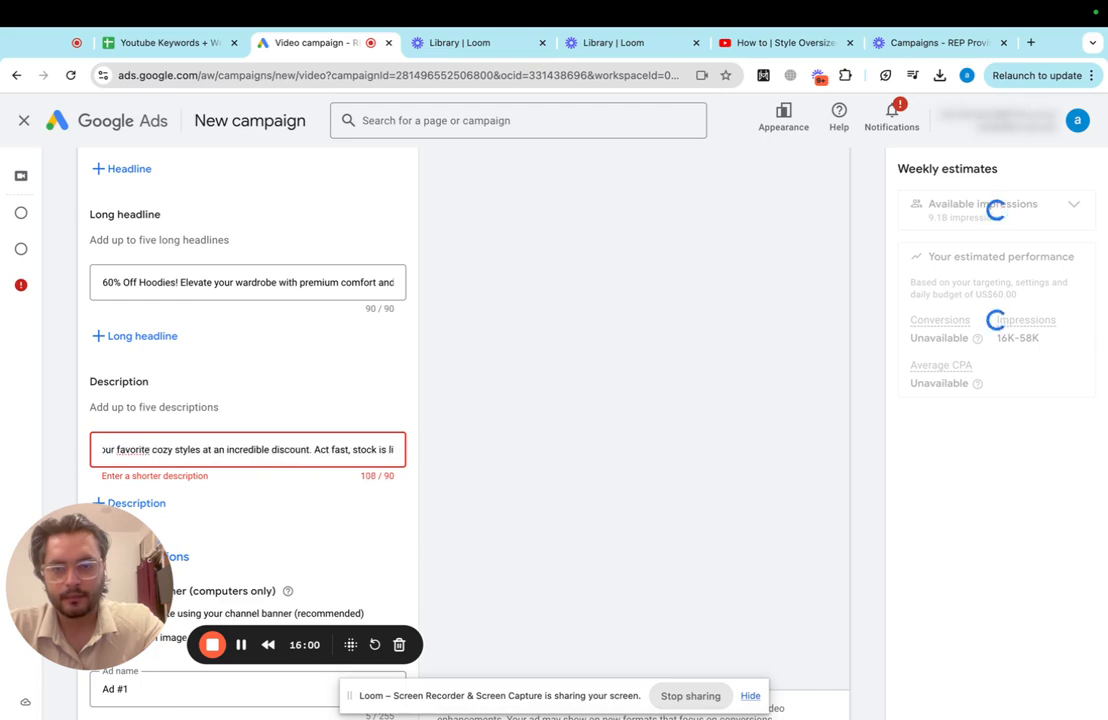
pyautogui.press('BackSpace')
pyautogui.press('BackSpace')
pyautogui.press('BackSpace')
pyautogui.press('BackSpace')
pyautogui.press('BackSpace')
pyautogui.press('BackSpace')
pyautogui.press('BackSpace')
pyautogui.press('BackSpace')
pyautogui.press('BackSpace')
pyautogui.press('BackSpace')
pyautogui.press('BackSpace')
pyautogui.press('BackSpace')
pyautogui.press('BackSpace')
pyautogui.press('BackSpace')
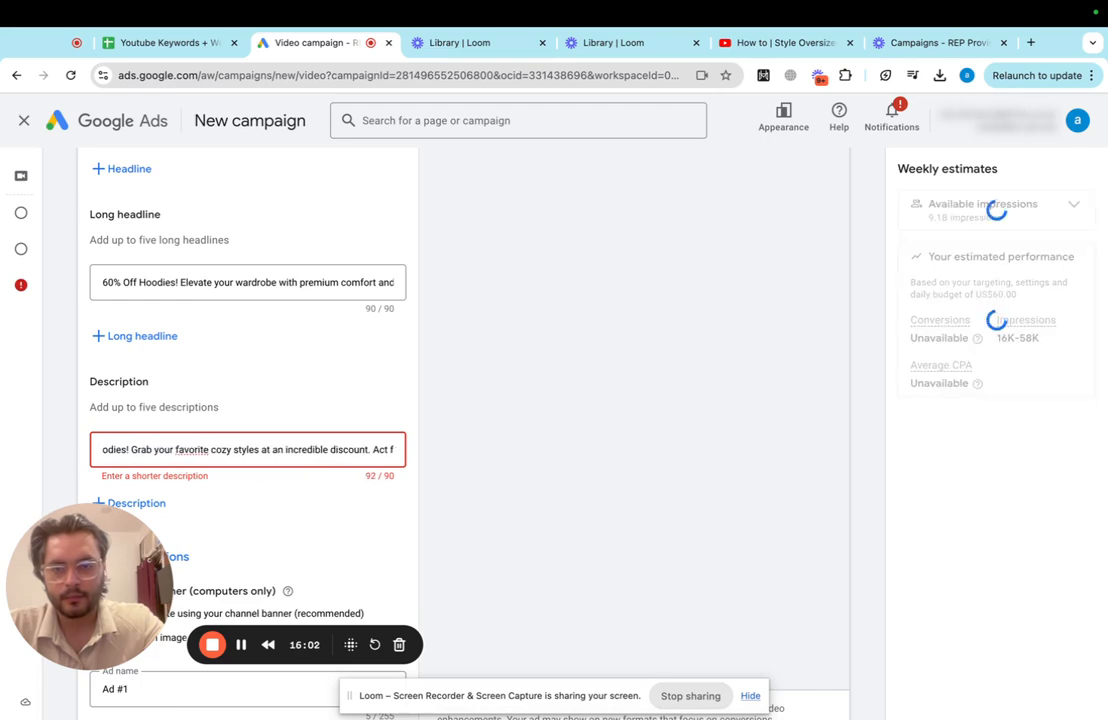
pyautogui.press('BackSpace')
pyautogui.press('BackSpace')
pyautogui.press('BackSpace')
pyautogui.press('BackSpace')
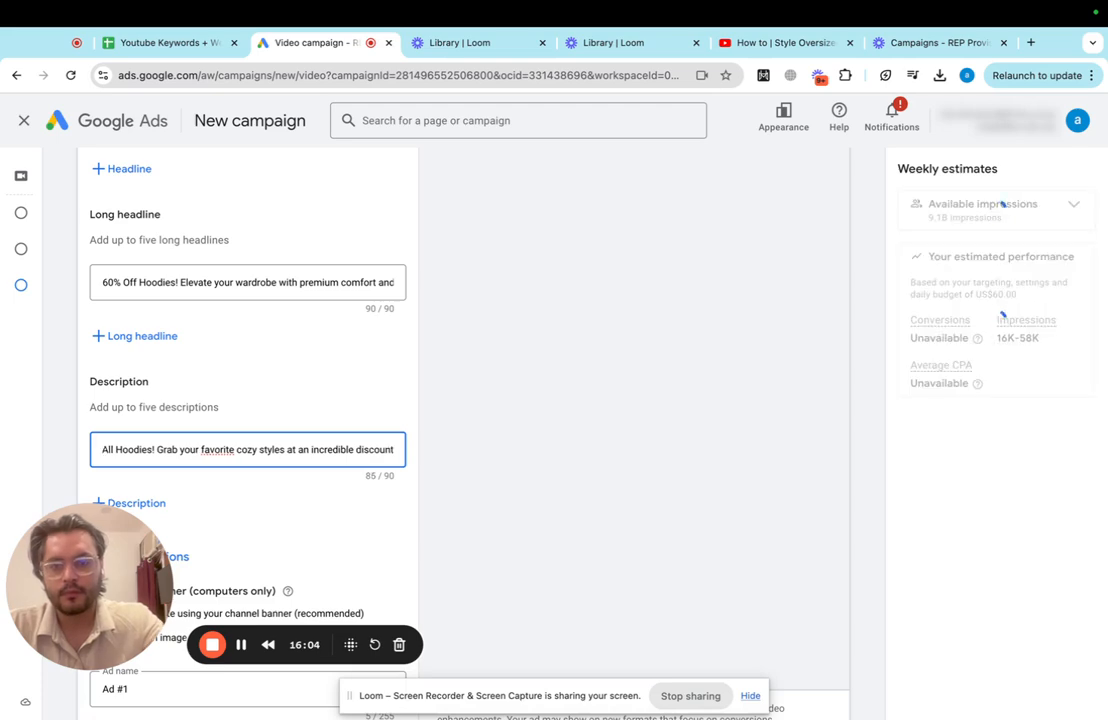
pyautogui.click(258, 408)
# Step: Rename the ad as "CR. | HO. | HE5x | L.PCollection"
pyautogui.scroll(-2, 258, 405)
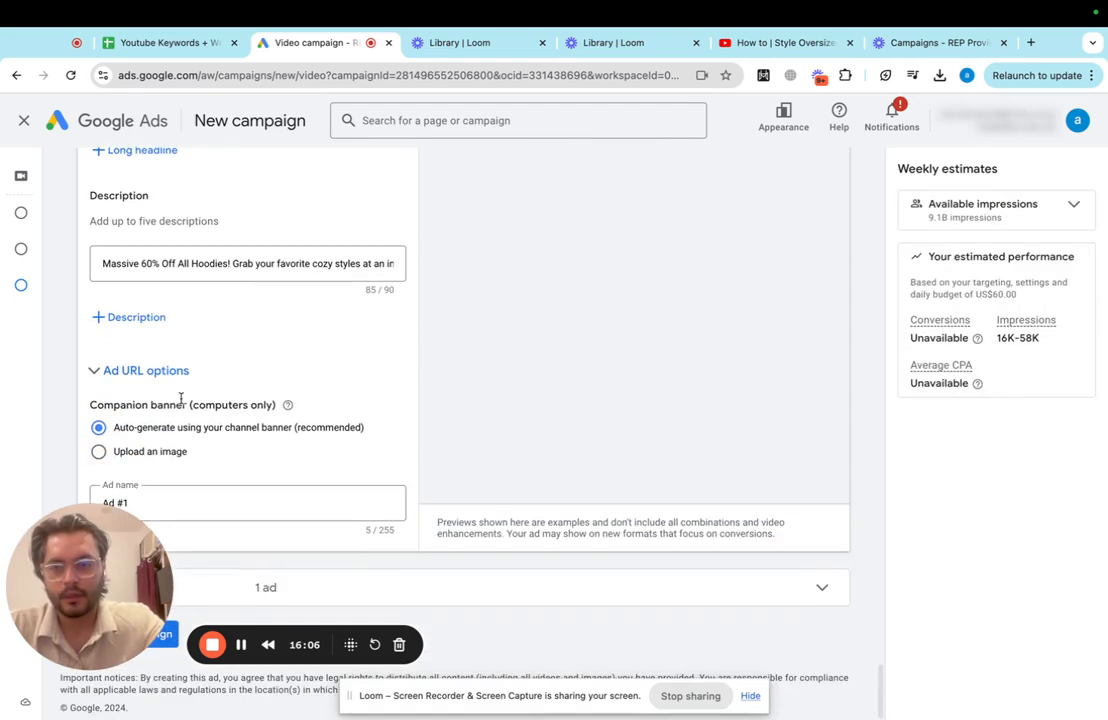
pyautogui.click(208, 504)
pyautogui.hotkey('ctrl', 'a')
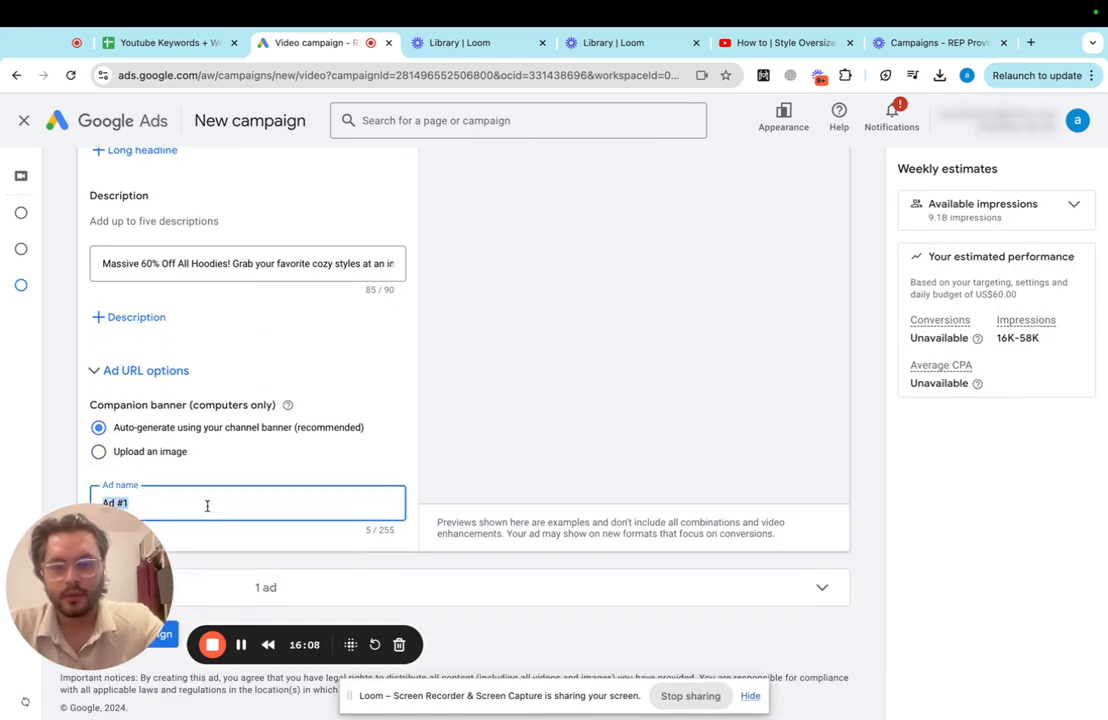
pyautogui.press('BackSpace')
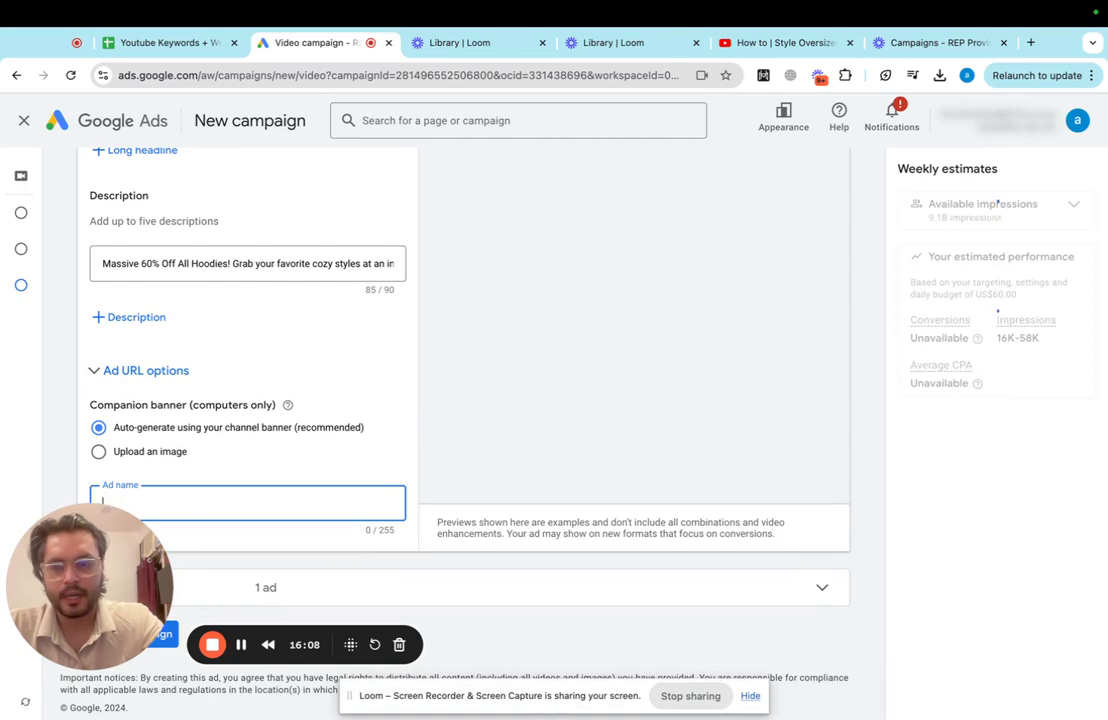
pyautogui.click(79, 582)
pyautogui.moveTo(79, 582); pyautogui.dragTo(620, 520)
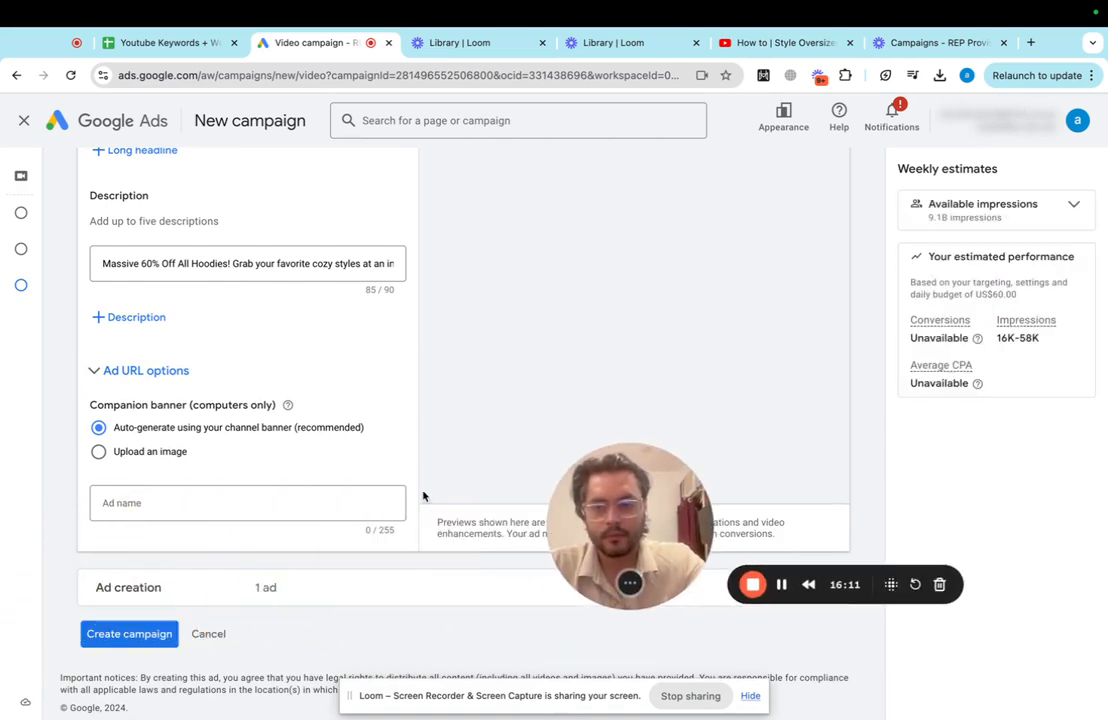
pyautogui.click(245, 506)
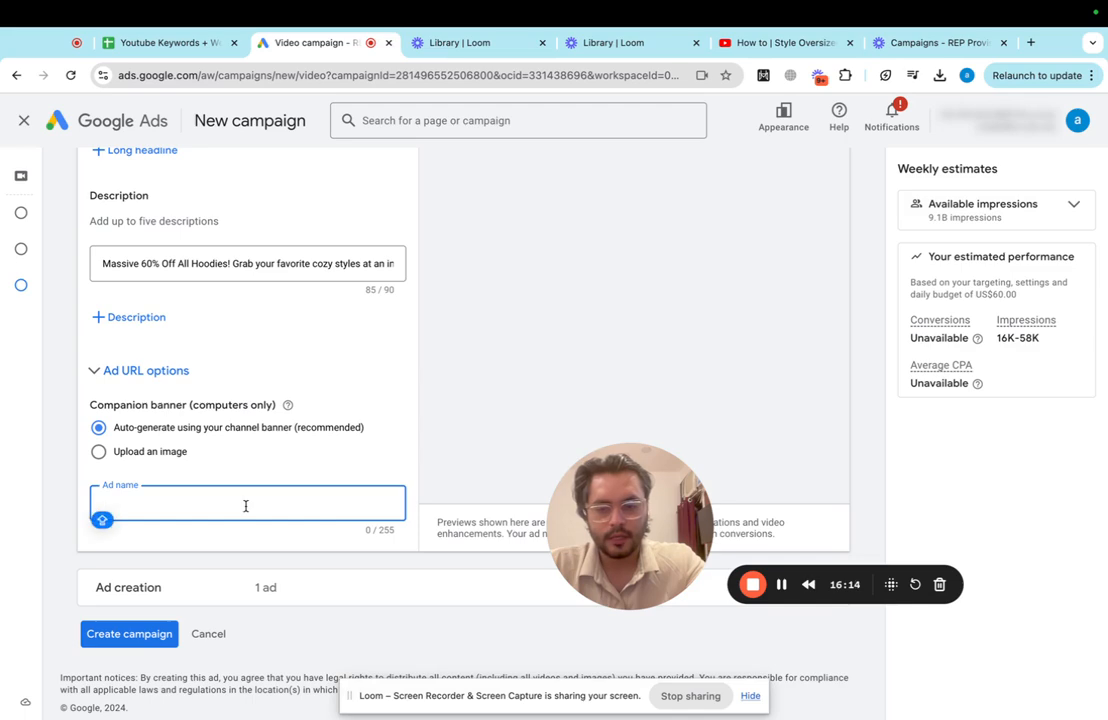
pyautogui.write('CR. ')
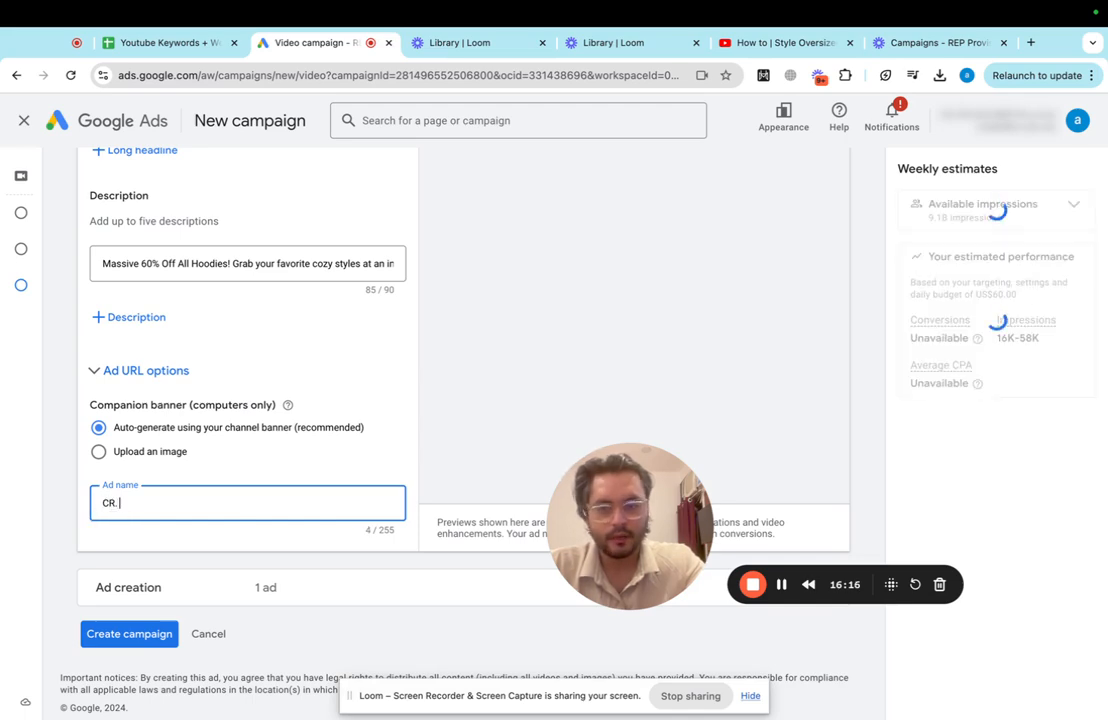
pyautogui.write('| H')
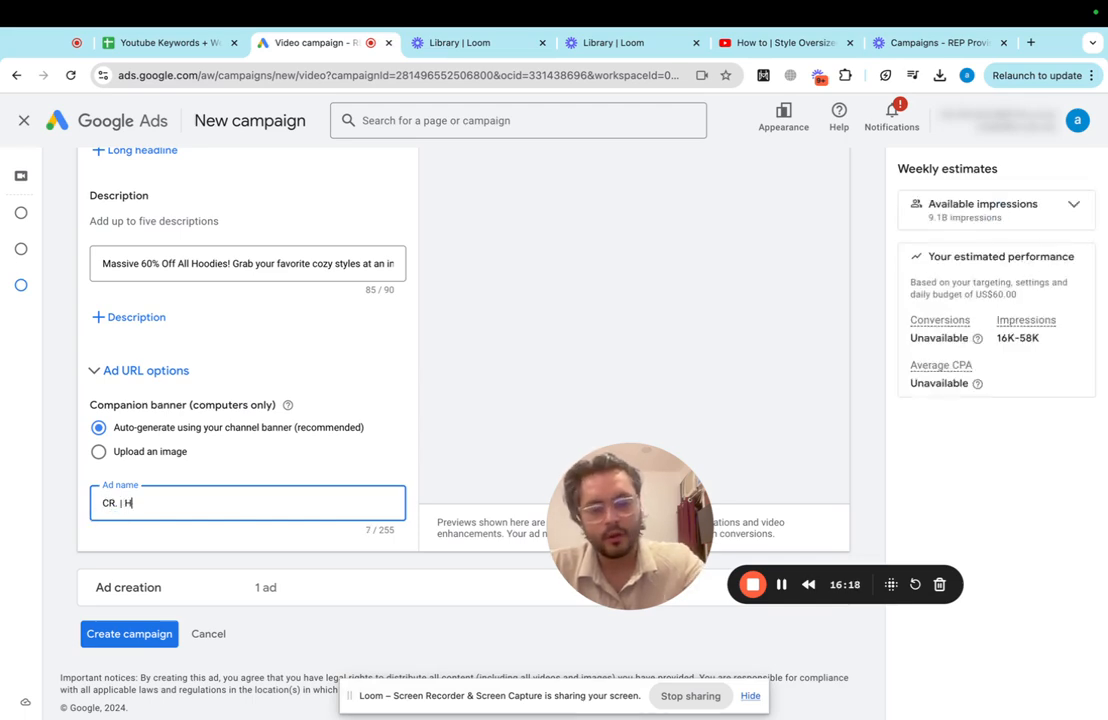
pyautogui.write('O. ')
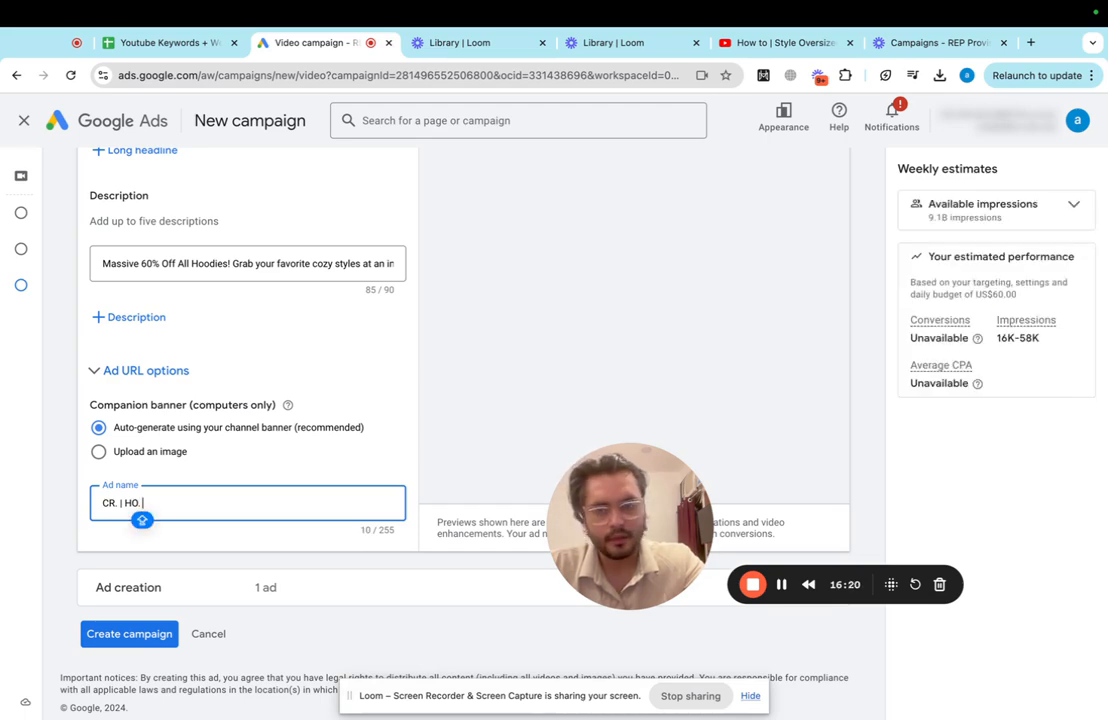
pyautogui.write('| ')
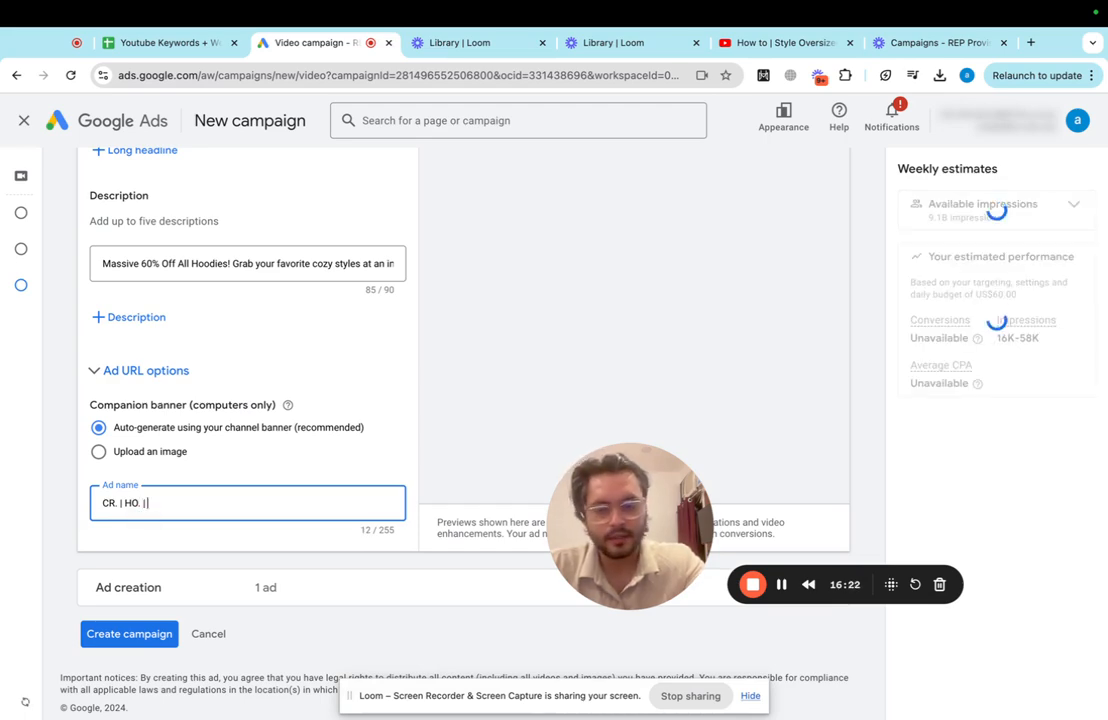
pyautogui.write('HE')
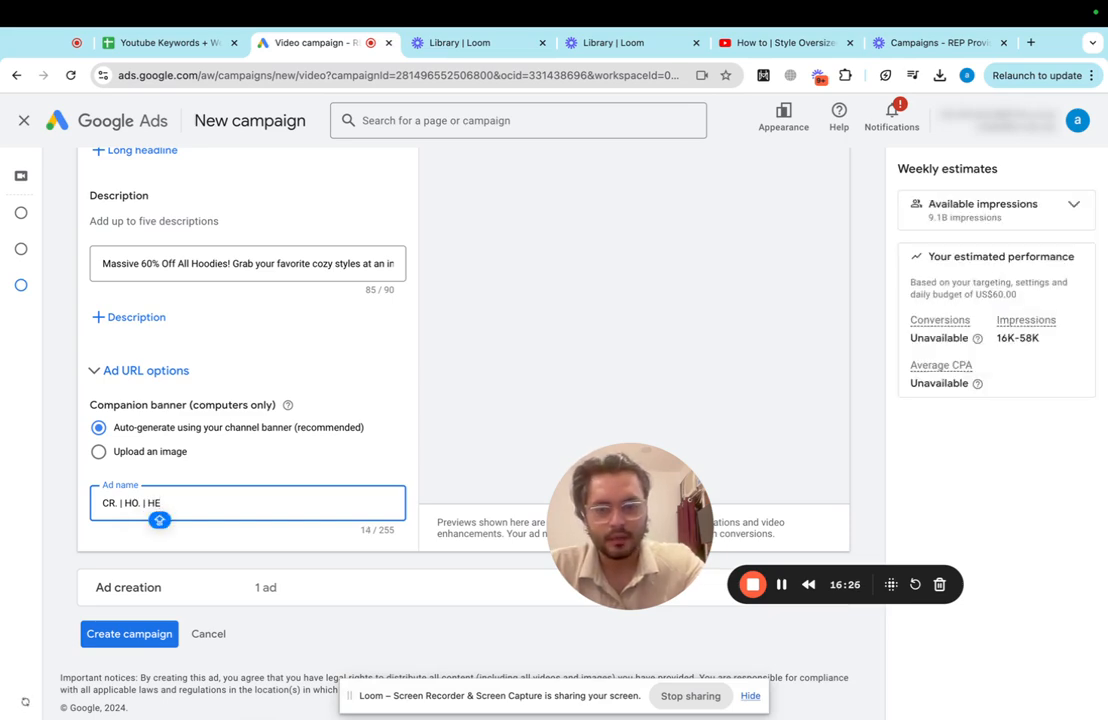
pyautogui.write('5')
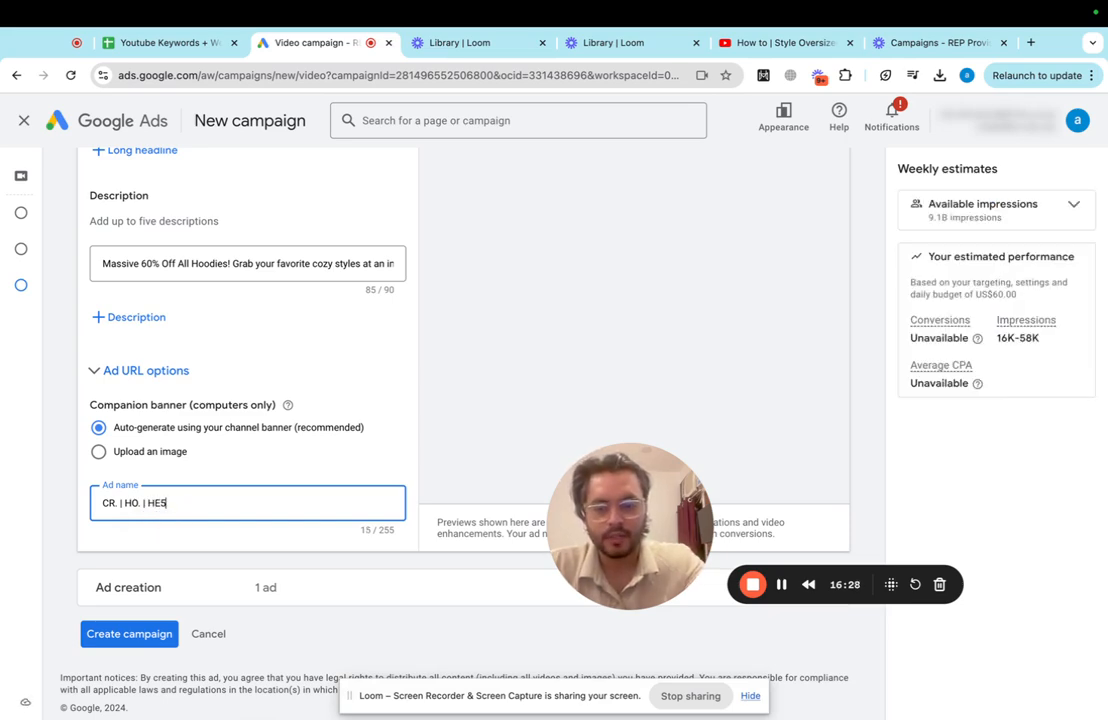
pyautogui.write('x |')
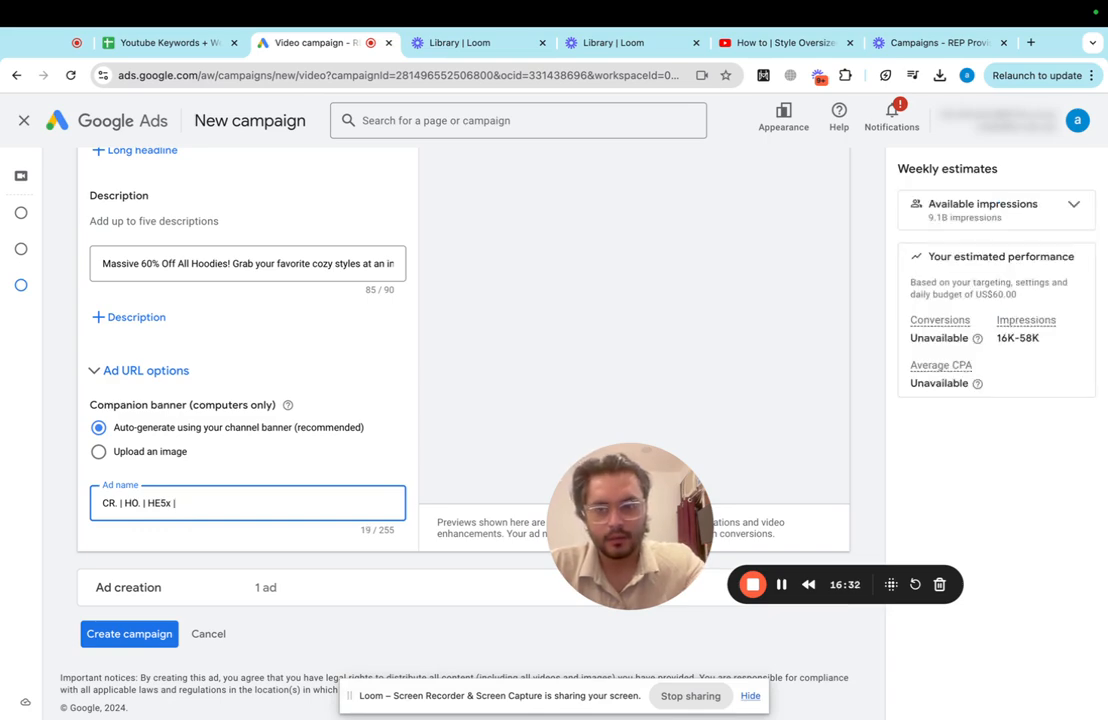
pyautogui.click(178, 503)
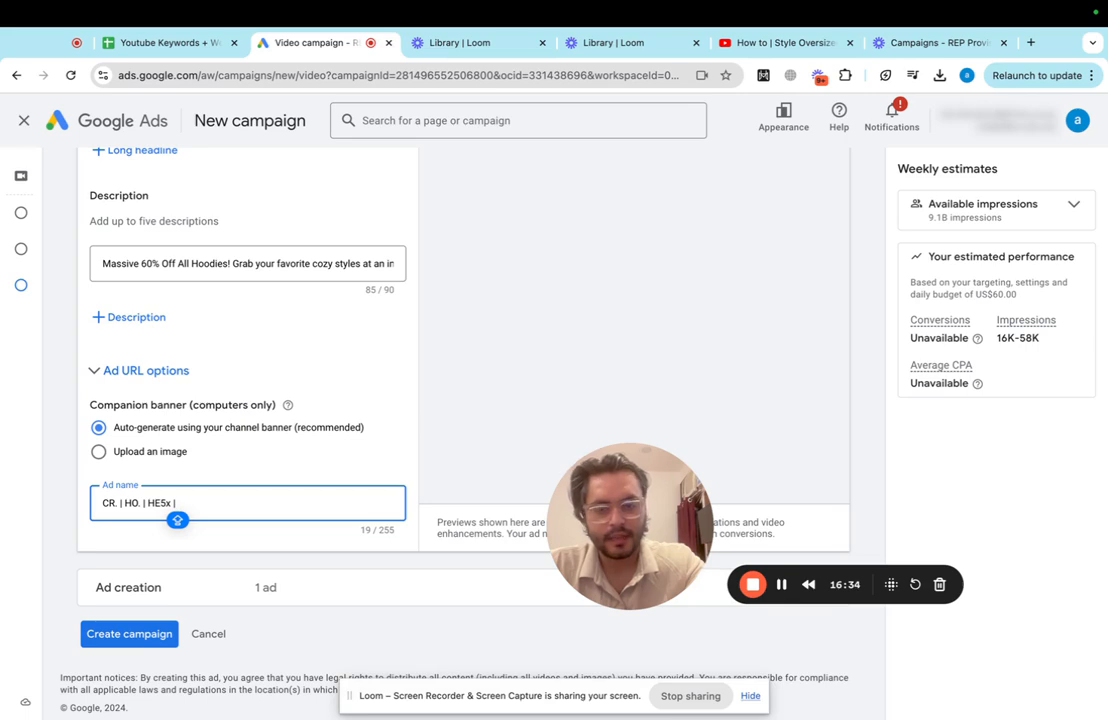
pyautogui.write('L')
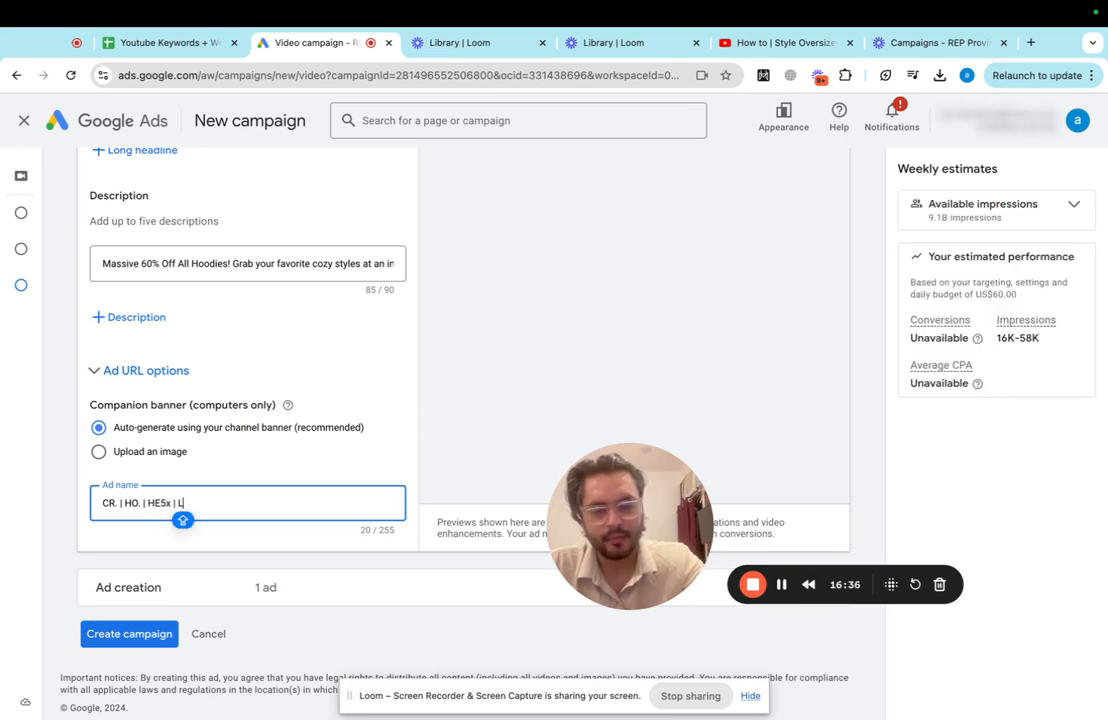
pyautogui.write('.P-')
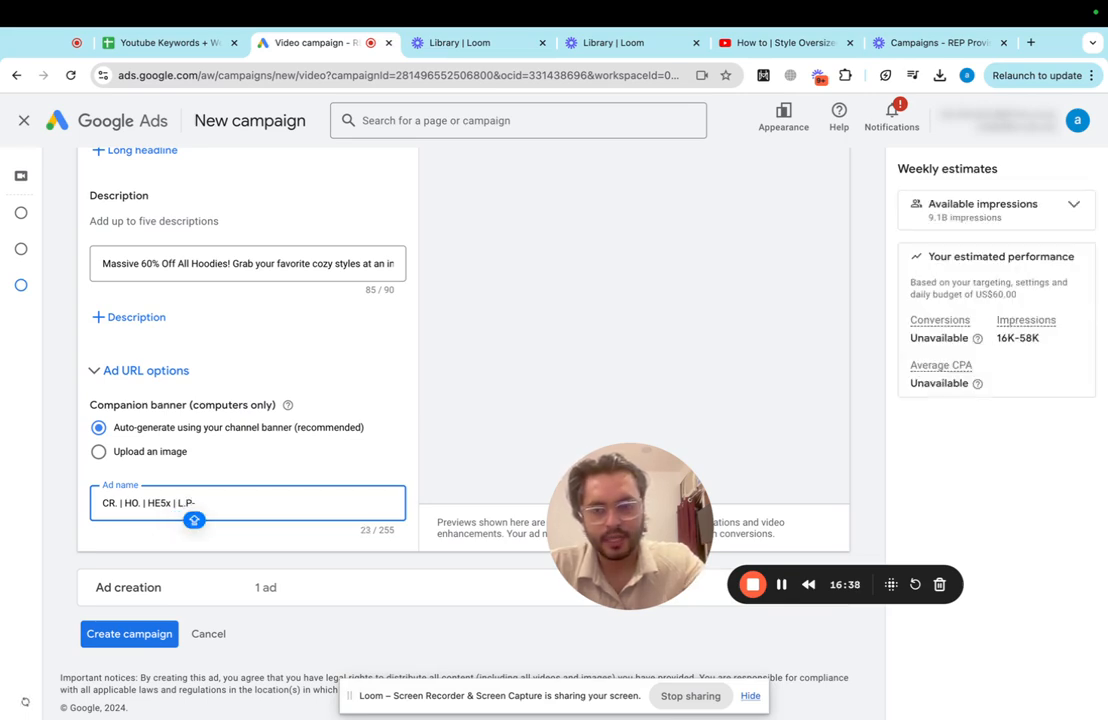
pyautogui.press('BackSpace')
pyautogui.write('Col')
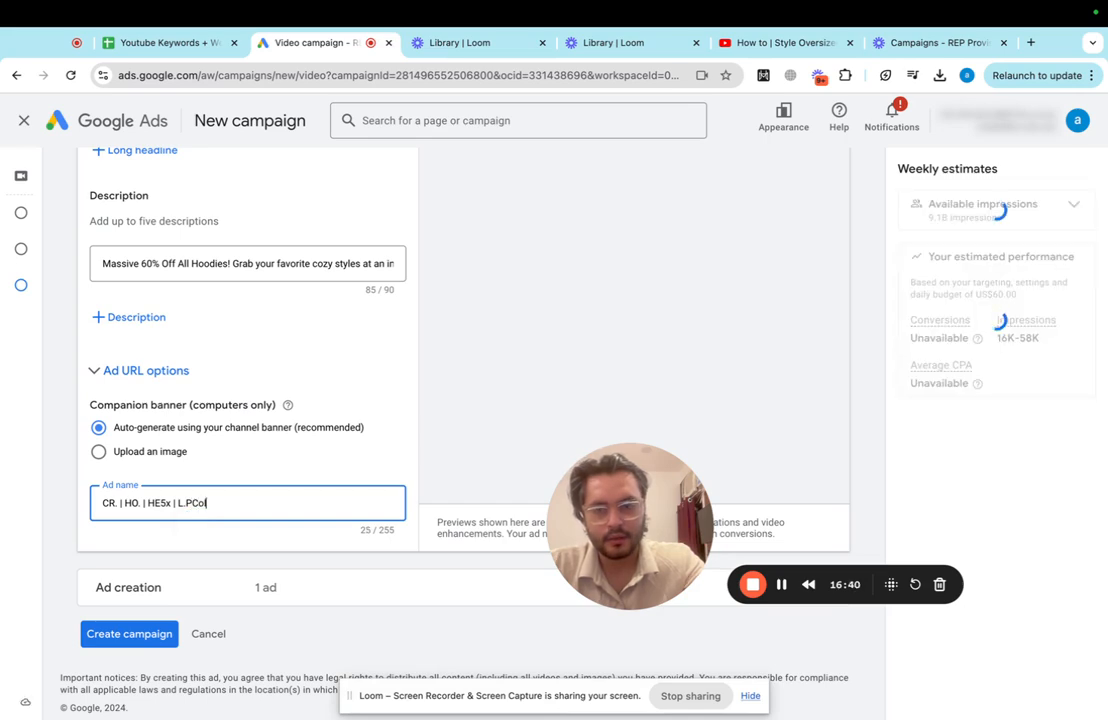
pyautogui.write('lectio')
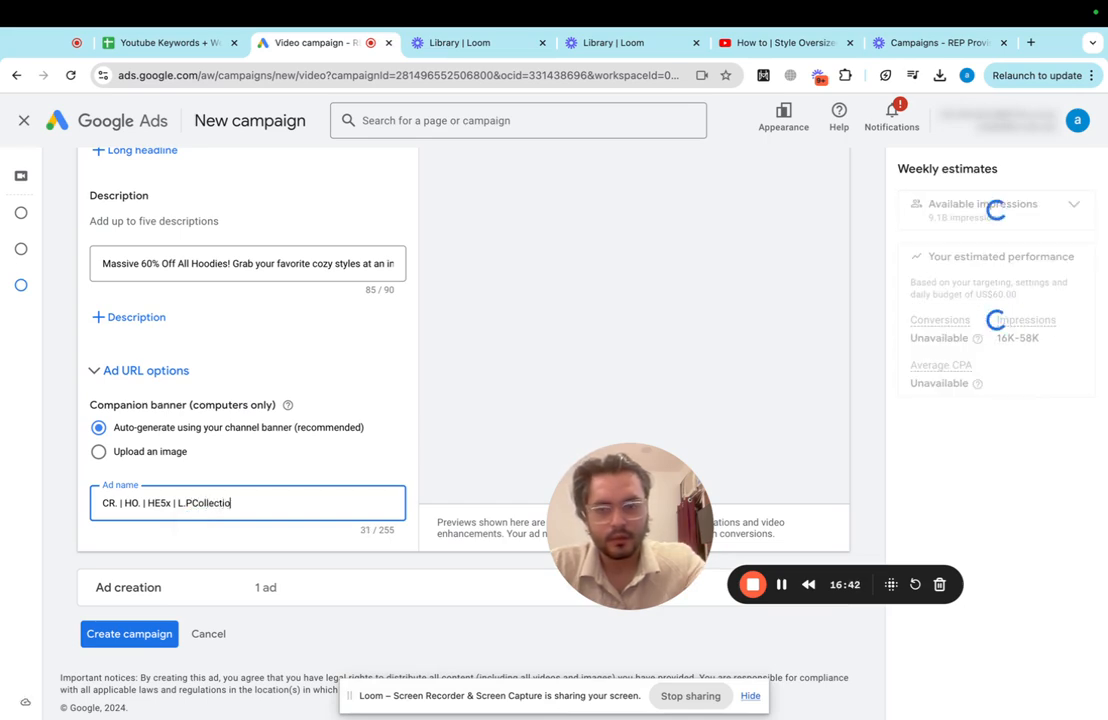
pyautogui.write('n')
# Step: Expand the ad creation section to check the hoodie video ad, and create the campaign
pyautogui.click(240, 586)
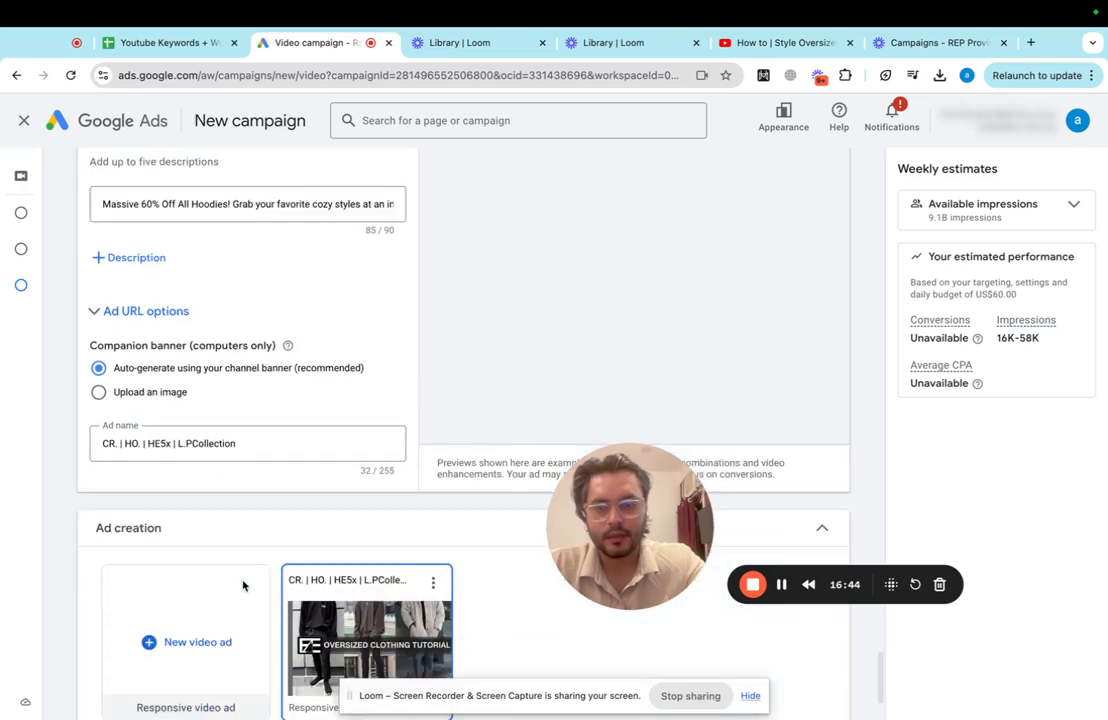
pyautogui.scroll(-3, 220, 585)
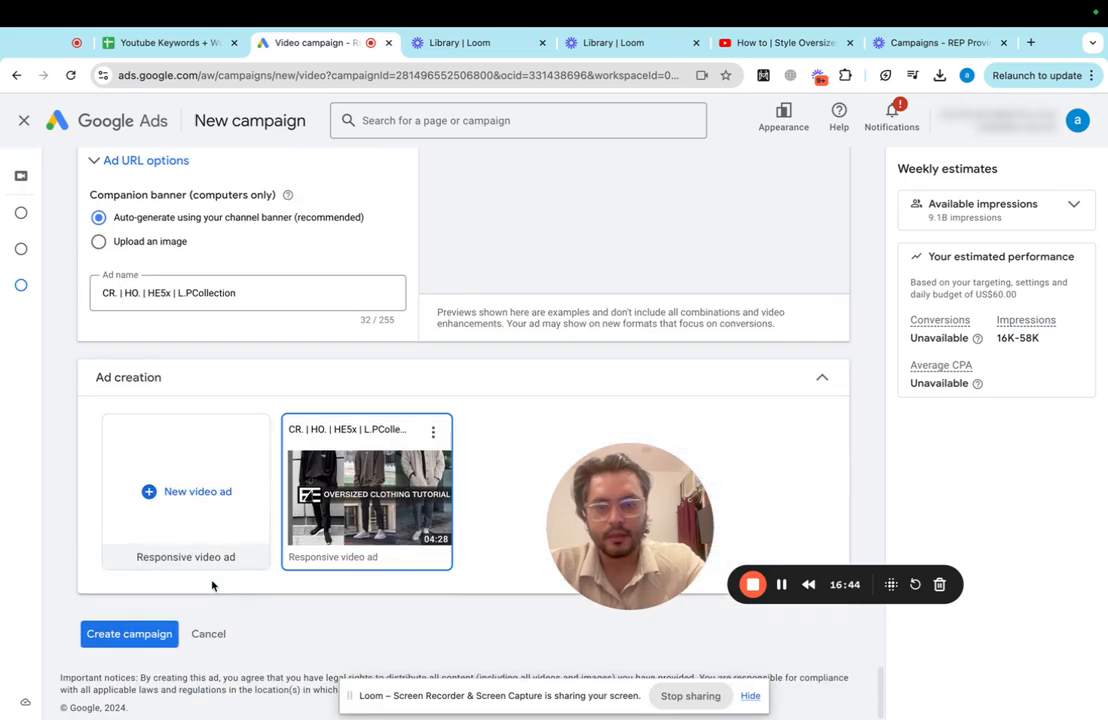
pyautogui.click(130, 634)
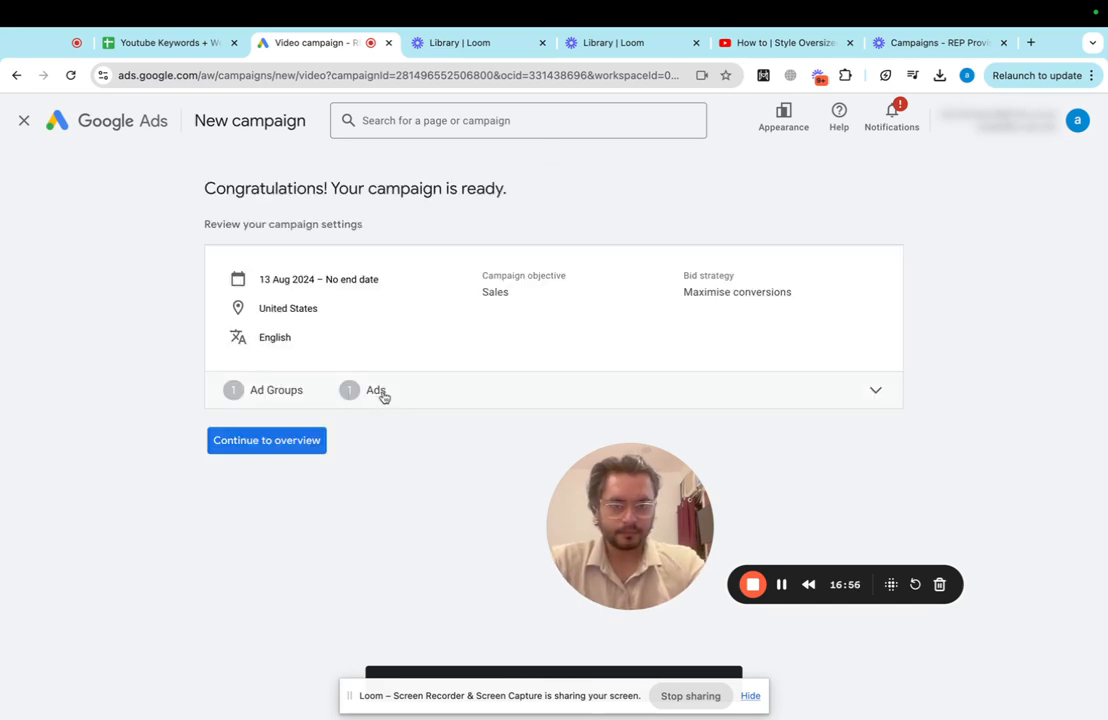
# Step: Expand the ad group information in the campaign summary and review the audience, targeting and video ad details
pyautogui.click(384, 396)
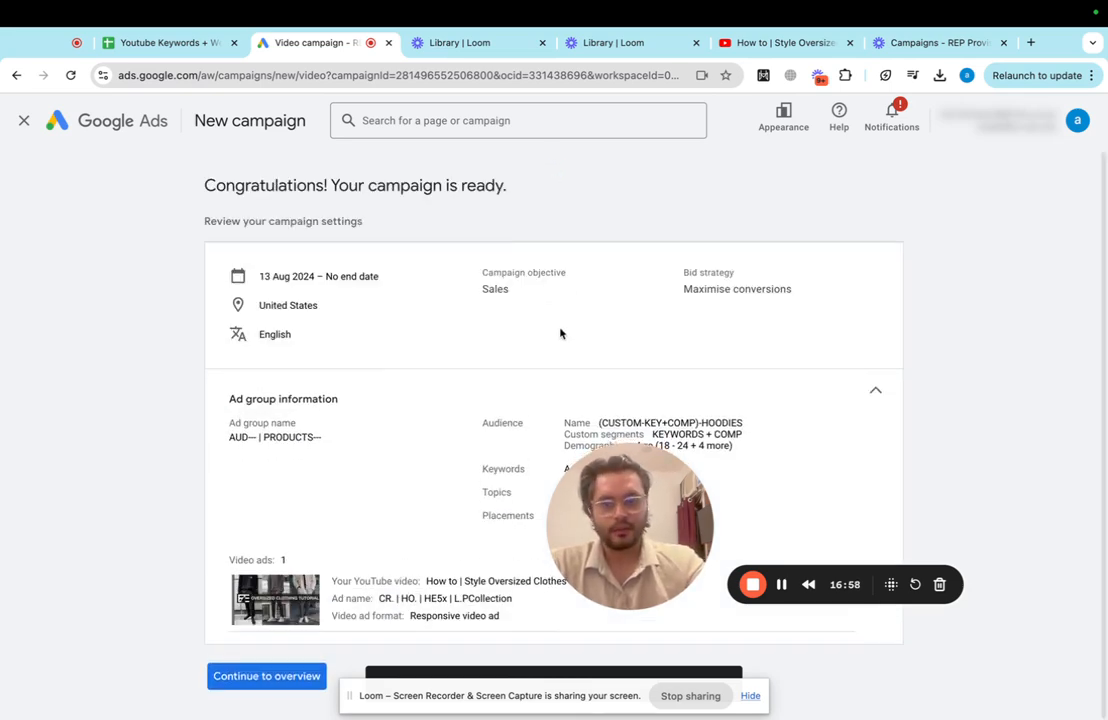
pyautogui.rightClick(646, 510)
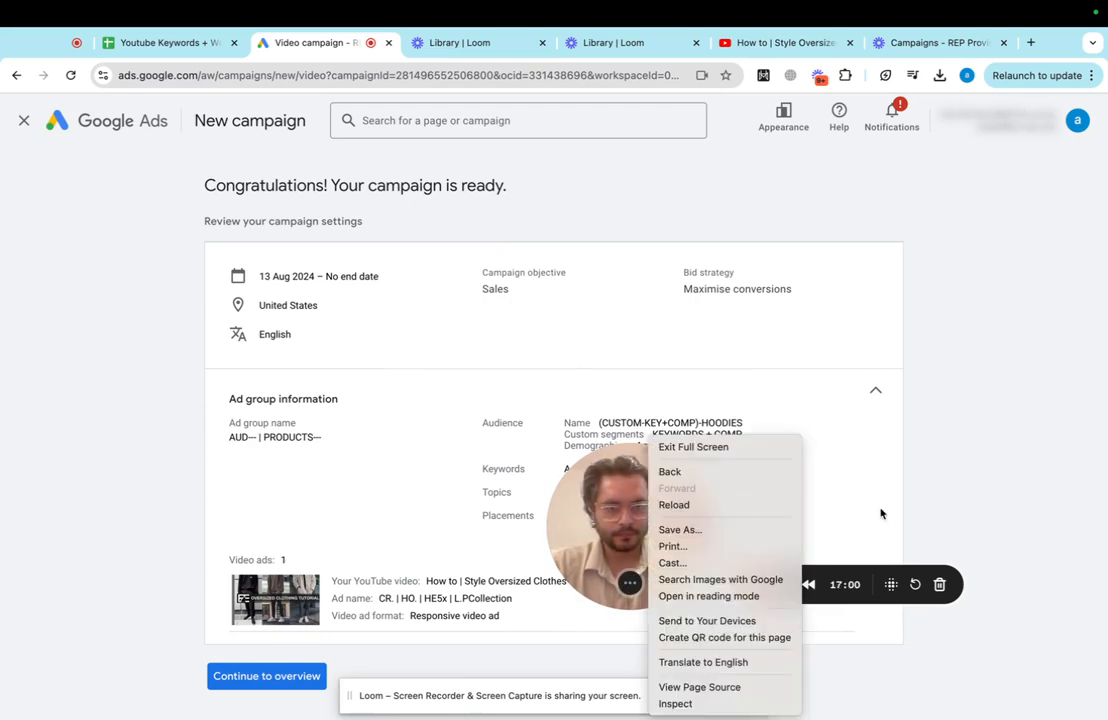
pyautogui.press('Escape')
pyautogui.moveTo(675, 500); pyautogui.dragTo(1050, 526)
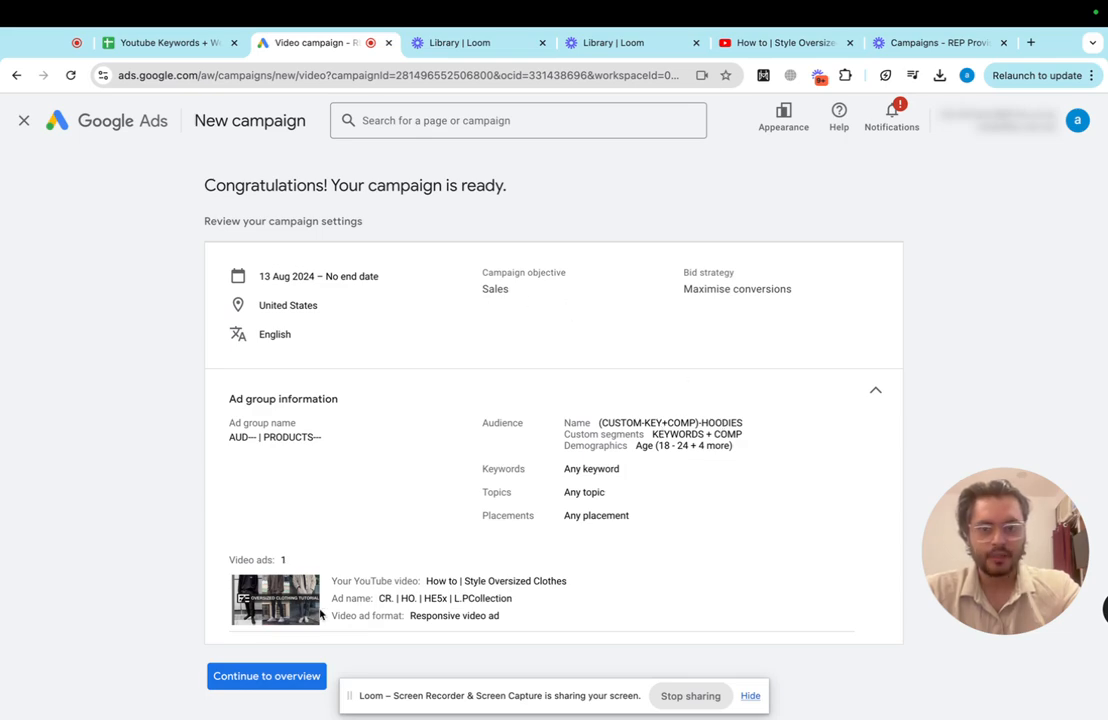
# Step: Continue to the campaign overview and examine the policy review progress, campaign diagnostics, video ad and targeted locations
pyautogui.click(278, 679)
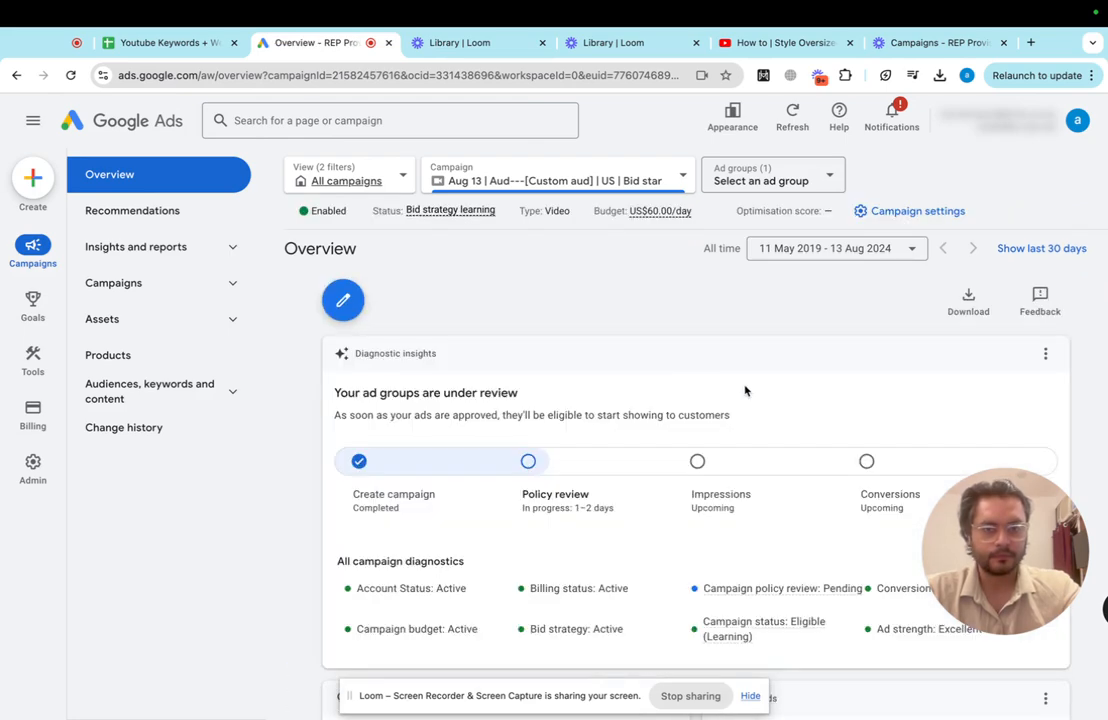
pyautogui.scroll(-3, 683, 435)
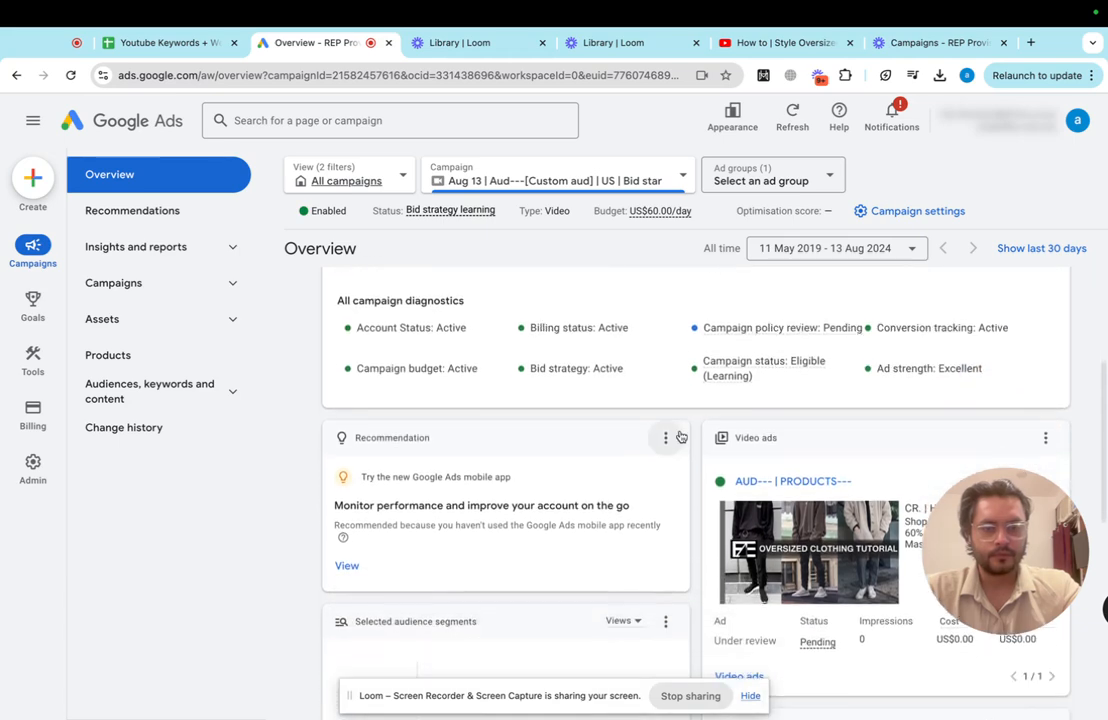
pyautogui.scroll(2, 683, 435)
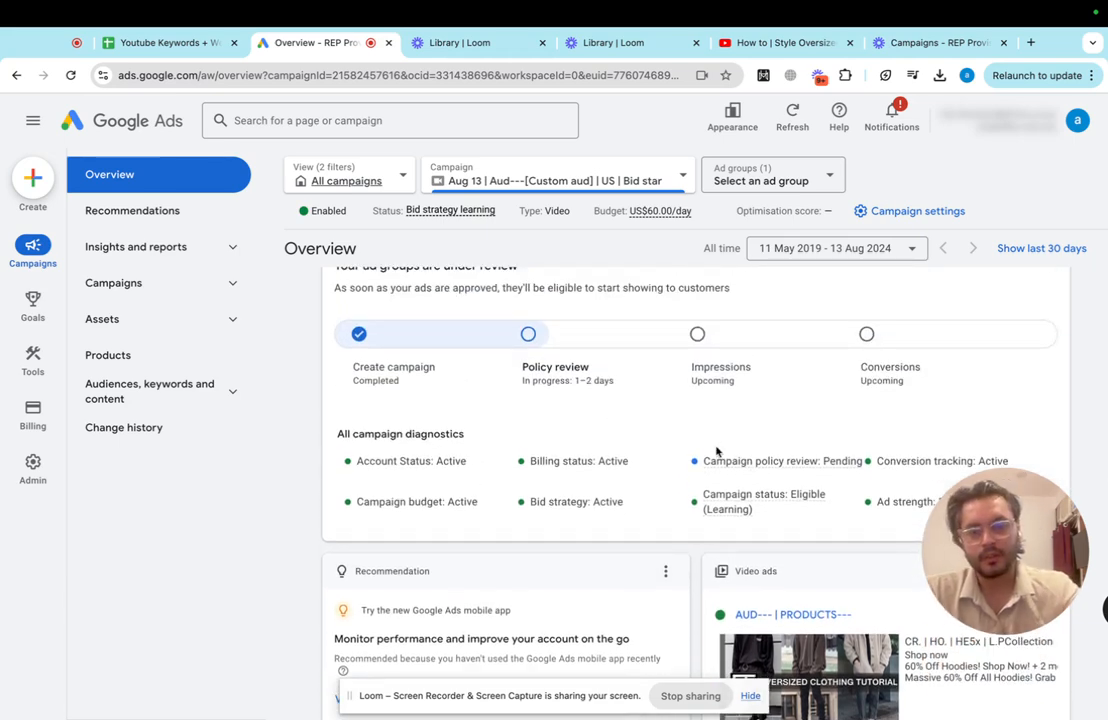
pyautogui.moveTo(707, 460)
pyautogui.scroll(-8, 680, 487)
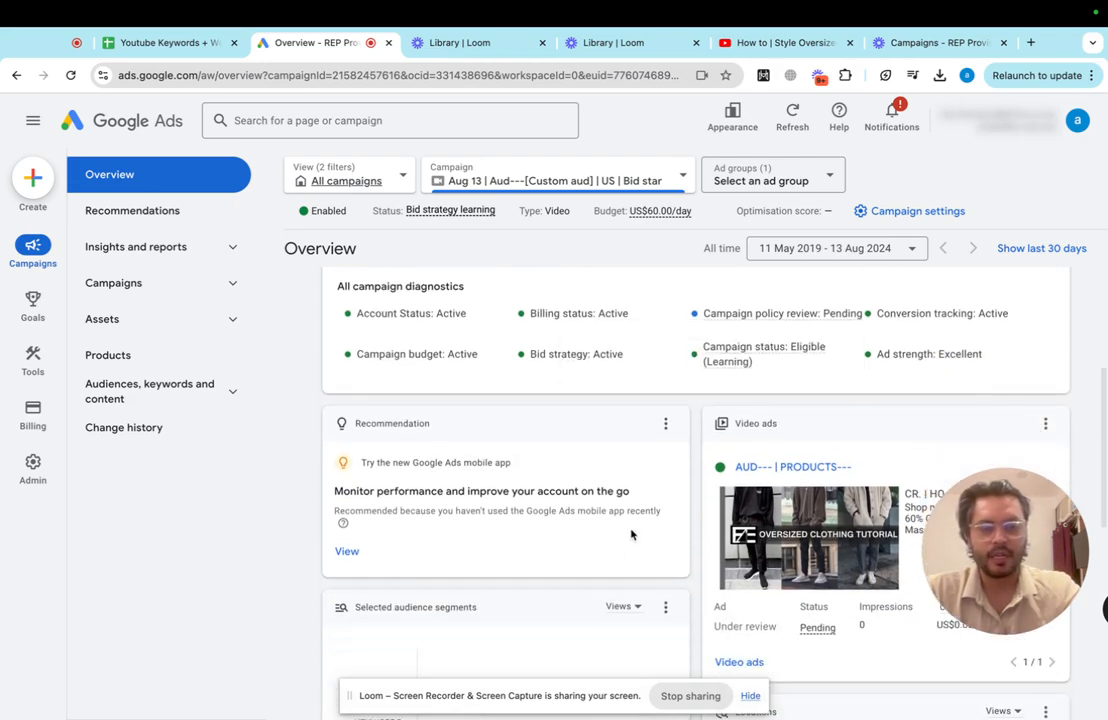
pyautogui.scroll(-2, 606, 561)
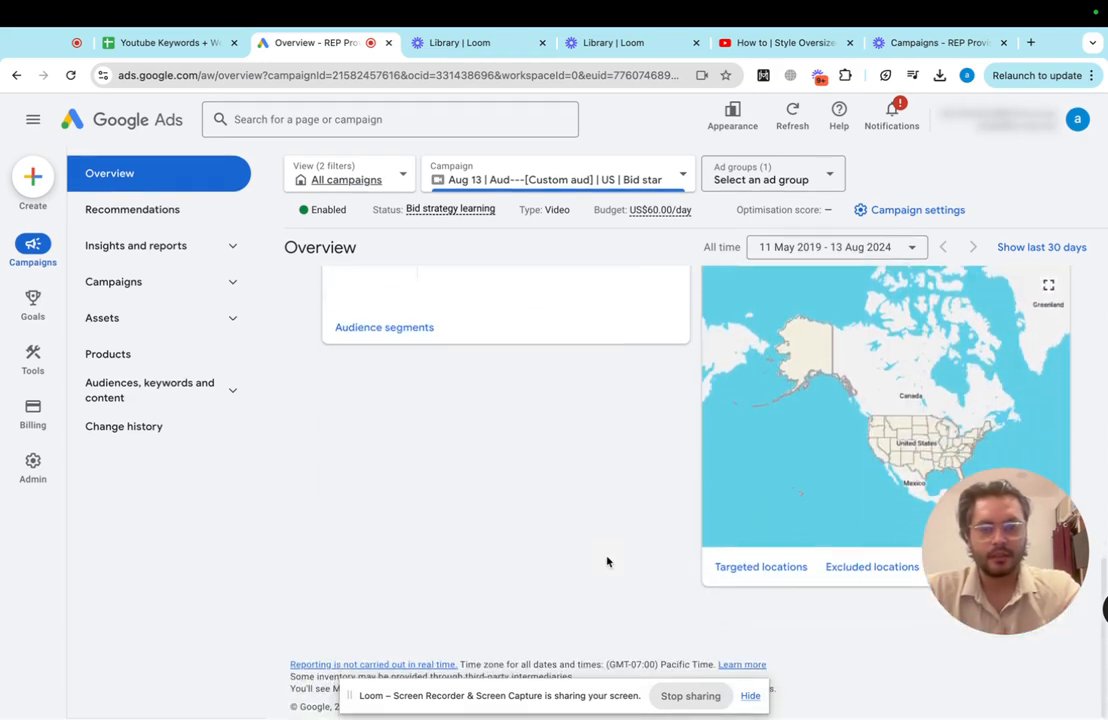
pyautogui.scroll(5, 606, 561)
pyautogui.scroll(3, 562, 490)
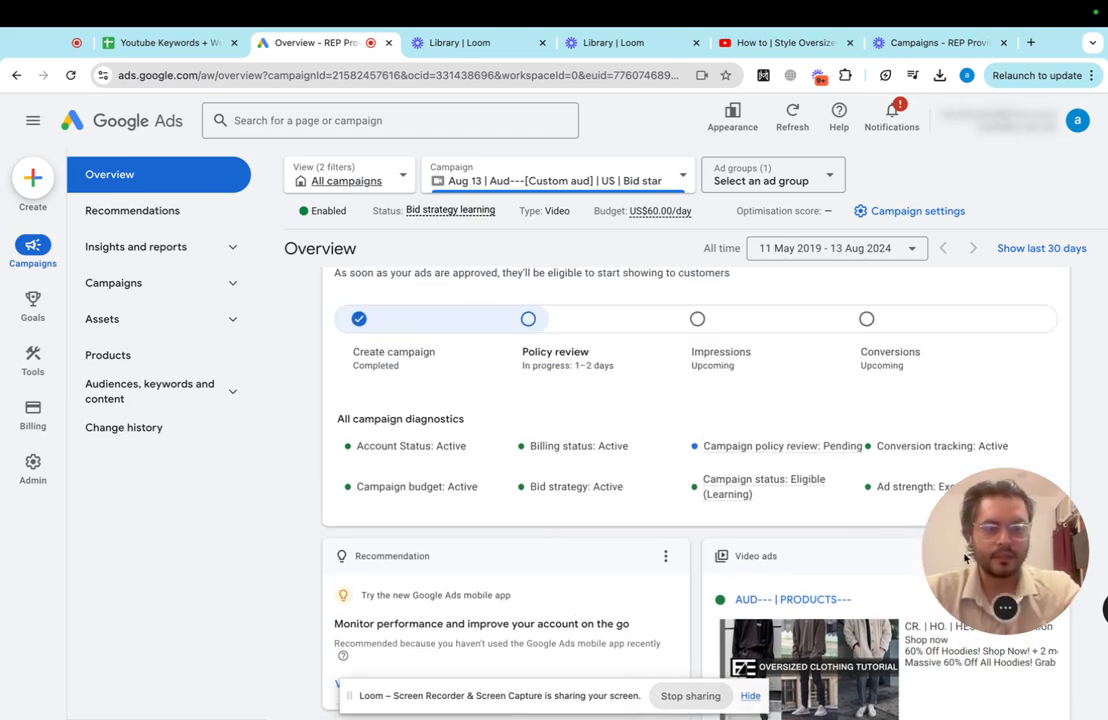
pyautogui.moveTo(946, 545); pyautogui.dragTo(695, 505)
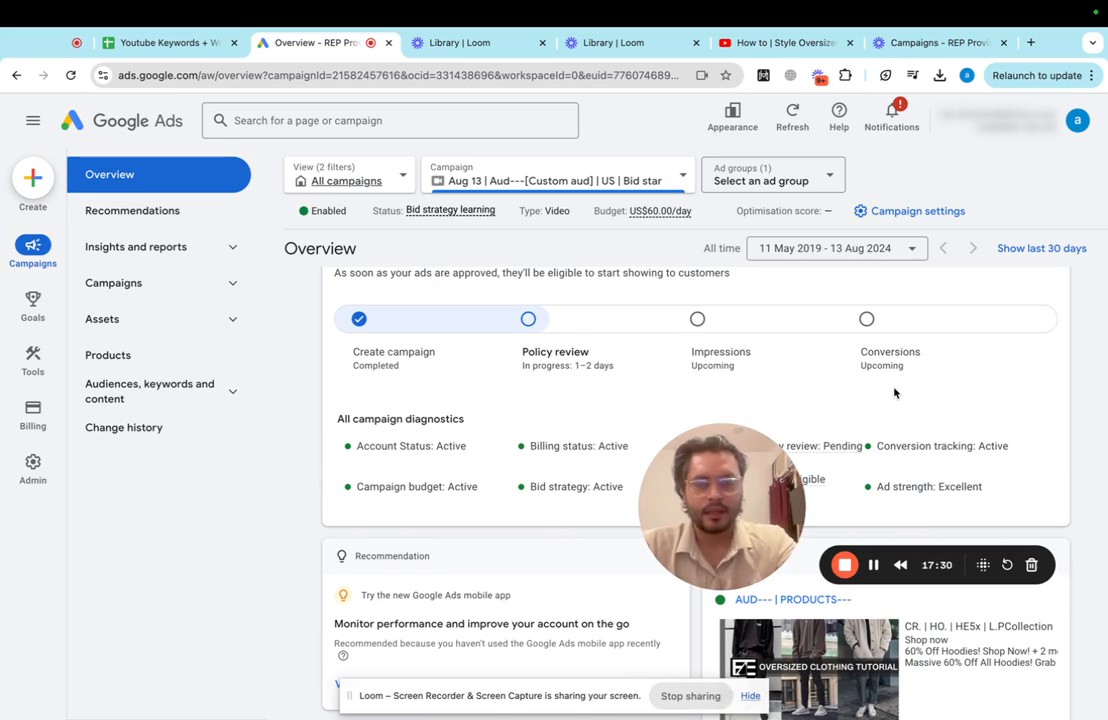